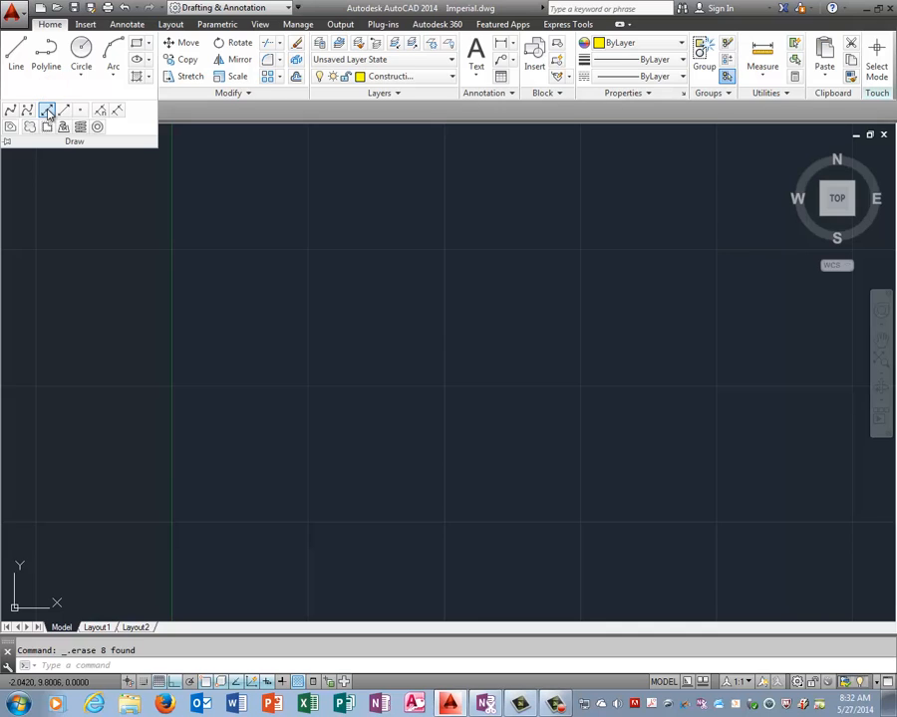
Draw one vertical and one horizontal construction line crossing near the lower-left part of the drawing
left_click(47, 111)
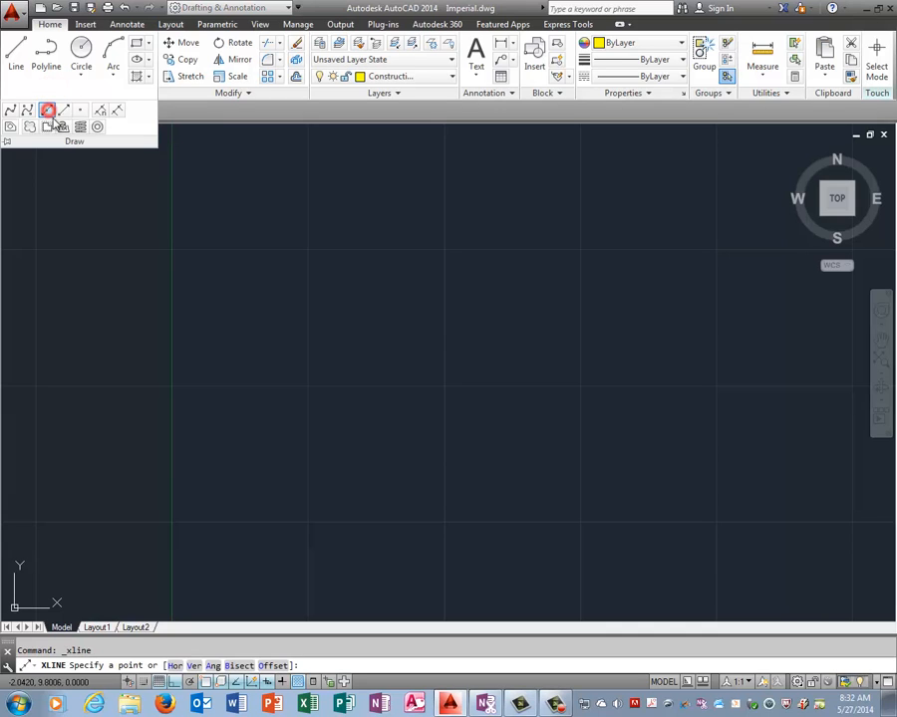
left_click(191, 521)
left_click(192, 320)
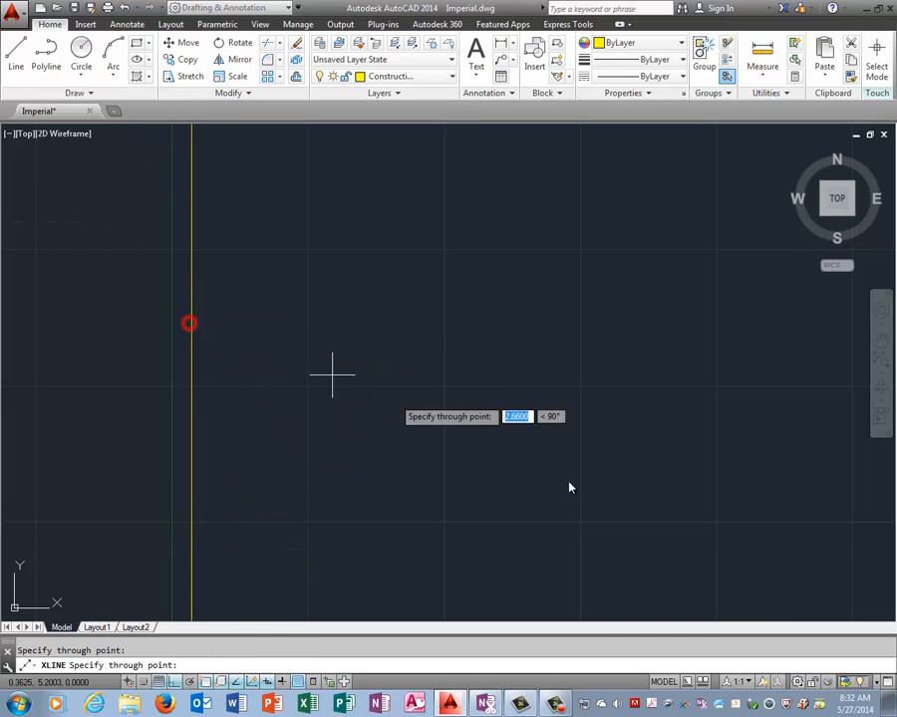
left_click(638, 535)
right_click(611, 339)
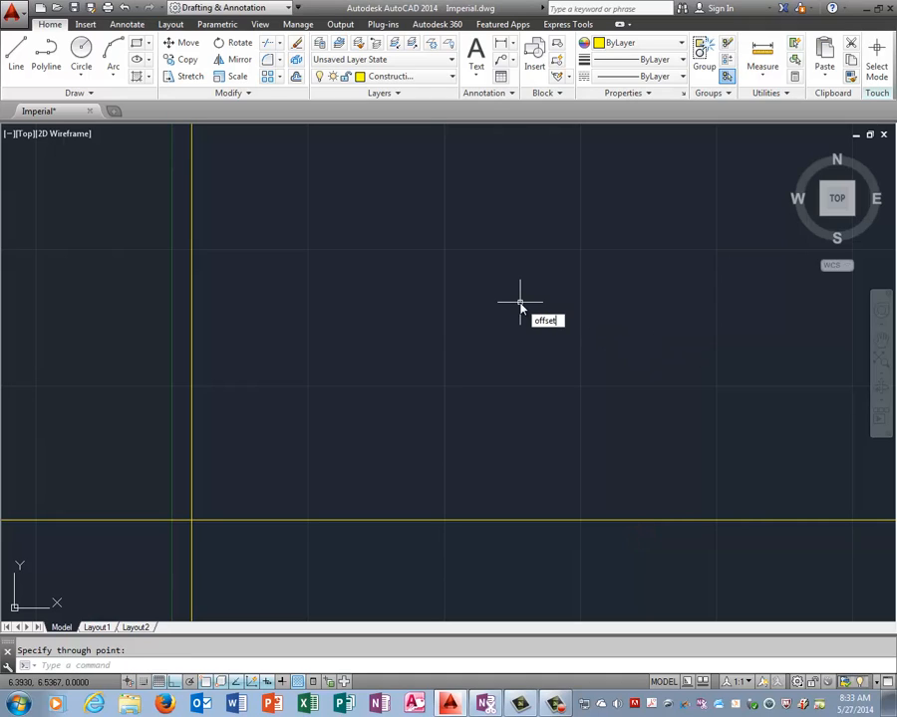
key("Return")
type("4")
key("Return")
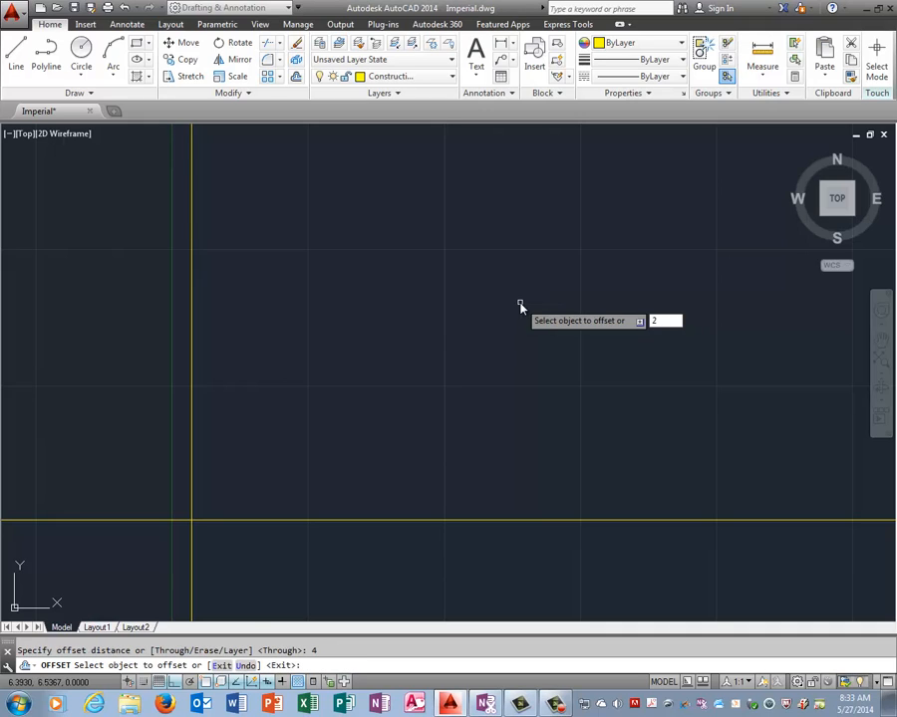
key("Escape")
Offset the vertical construction line 4.26 to the right
key("Return")
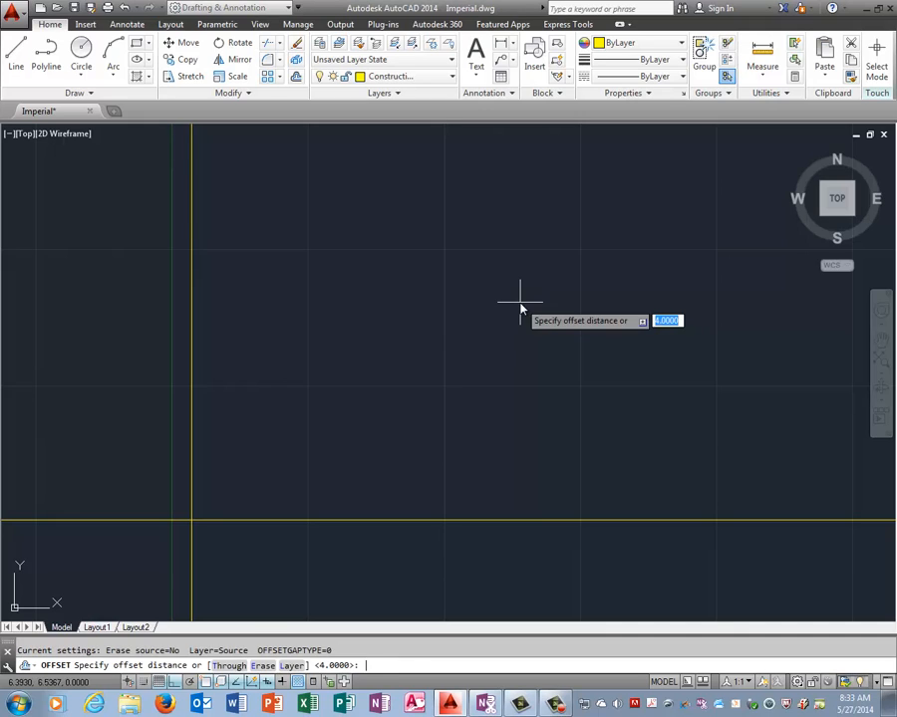
type("4.26")
key("Return")
left_click(191, 391)
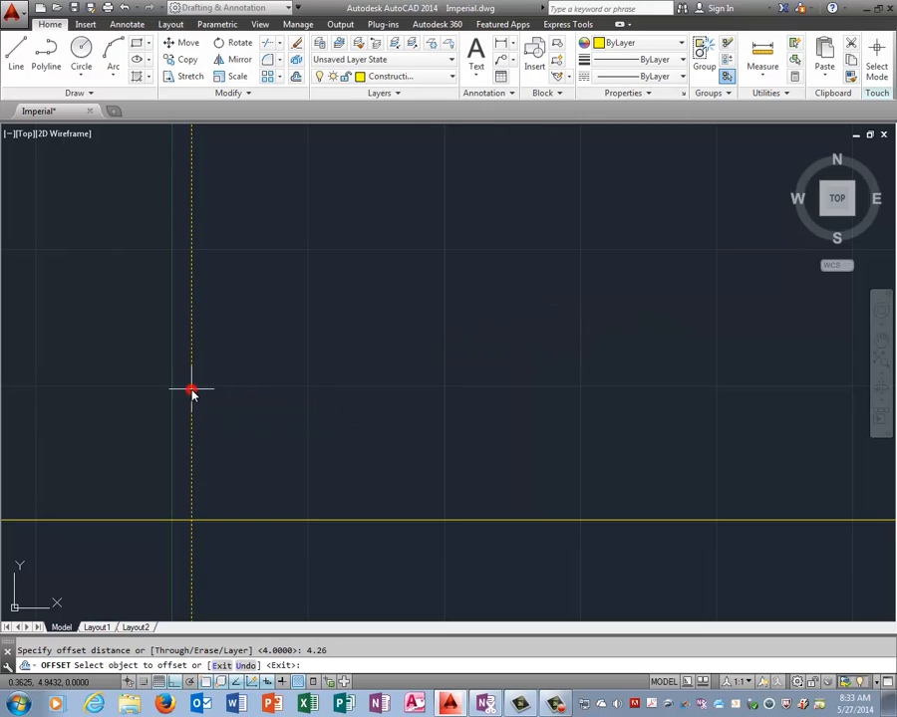
left_click(470, 373)
key("Return")
Offset the second vertical construction line 1.25 to the right
key("Return")
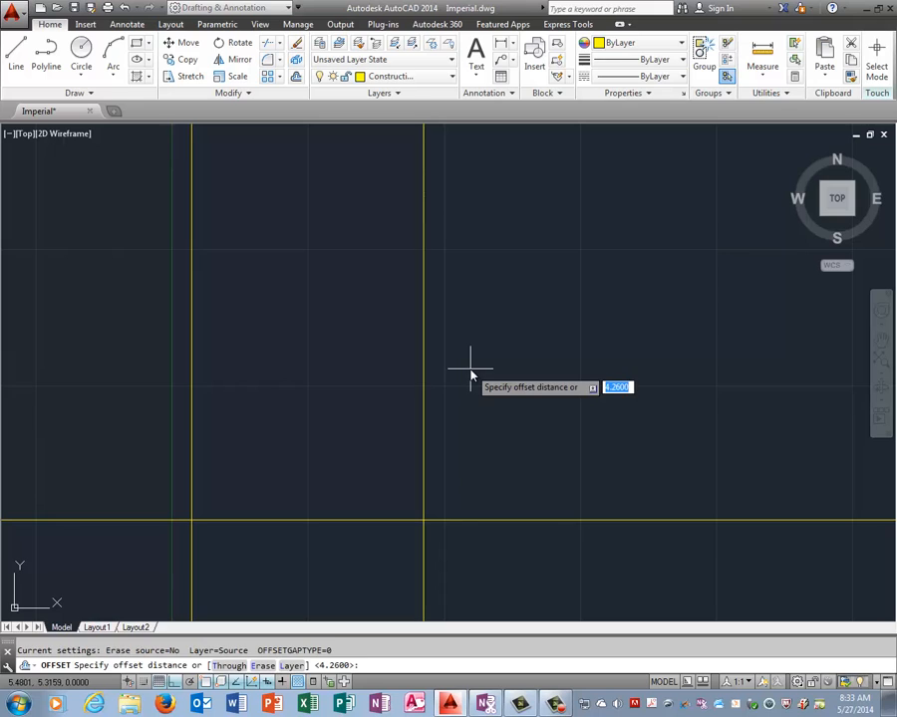
type("1.25")
key("Return")
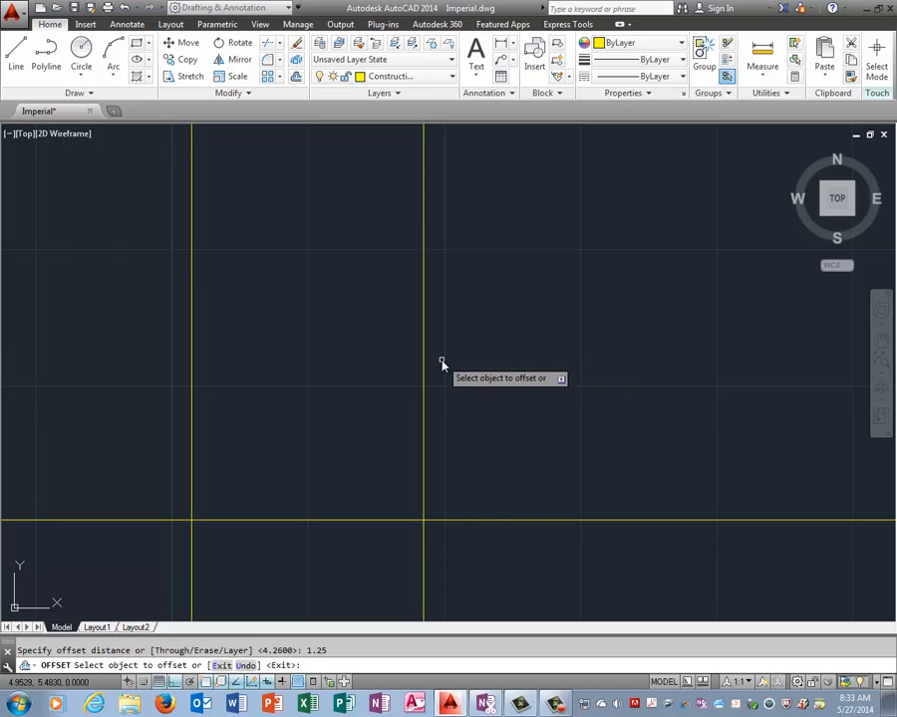
left_click(423, 366)
left_click(686, 347)
key("Return")
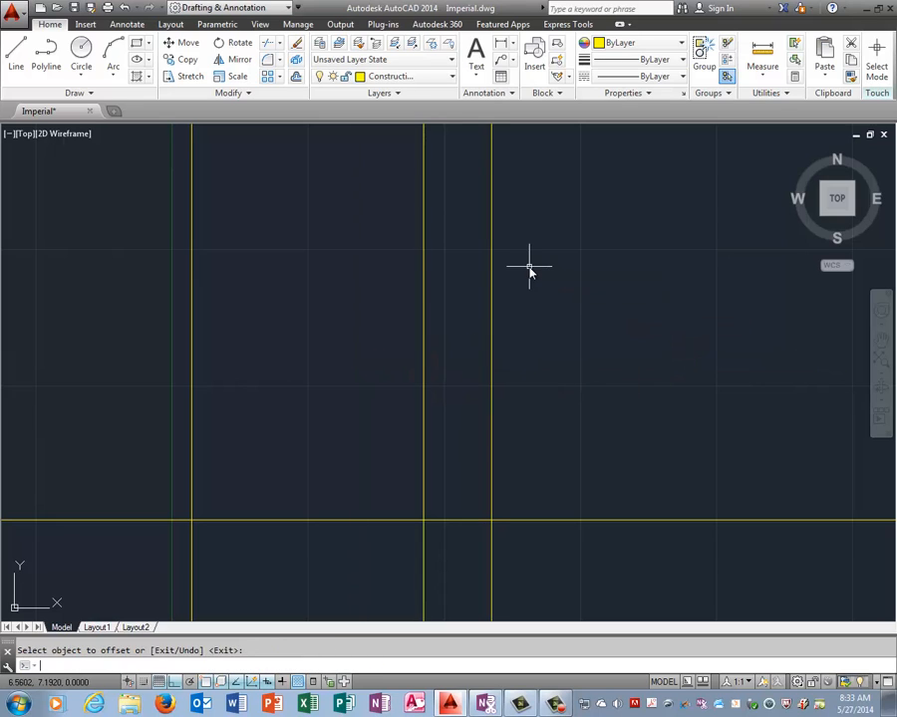
Offset the rightmost vertical construction line 1.44 to the right
key("Return")
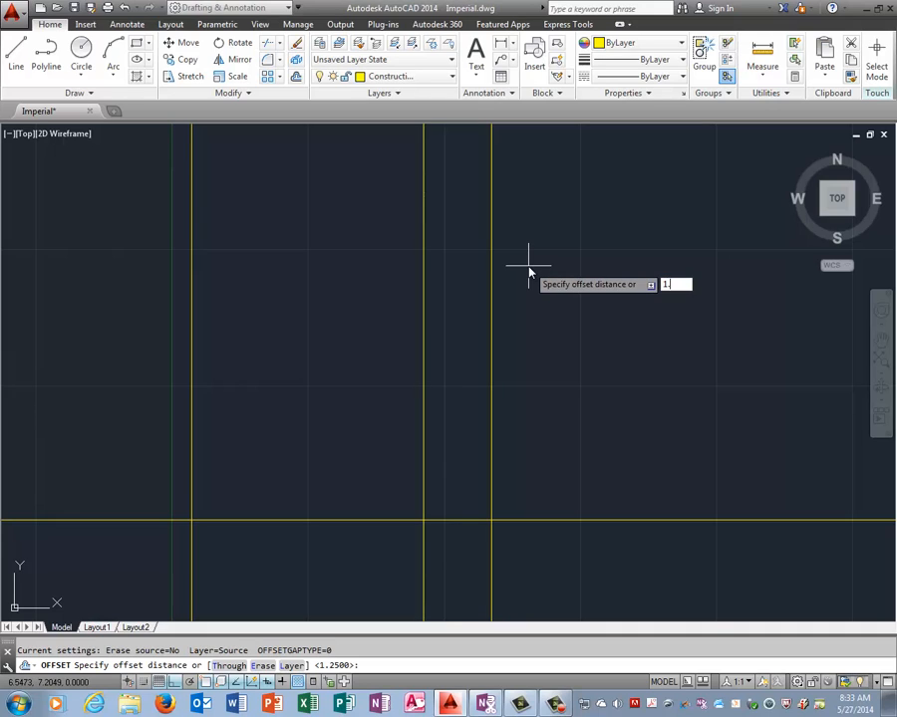
key("Return")
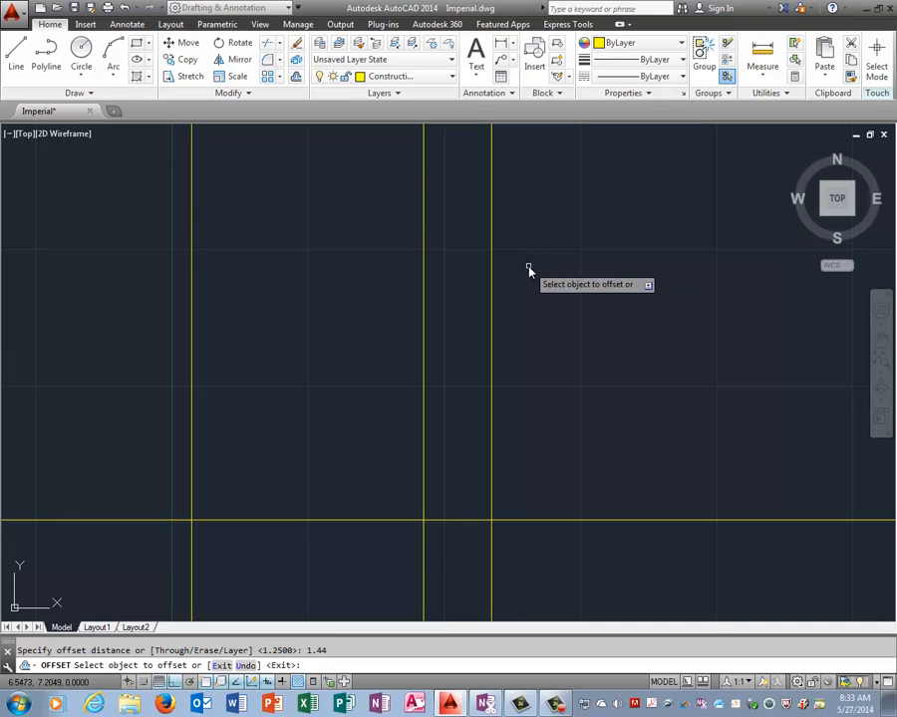
left_click(492, 341)
left_click(612, 331)
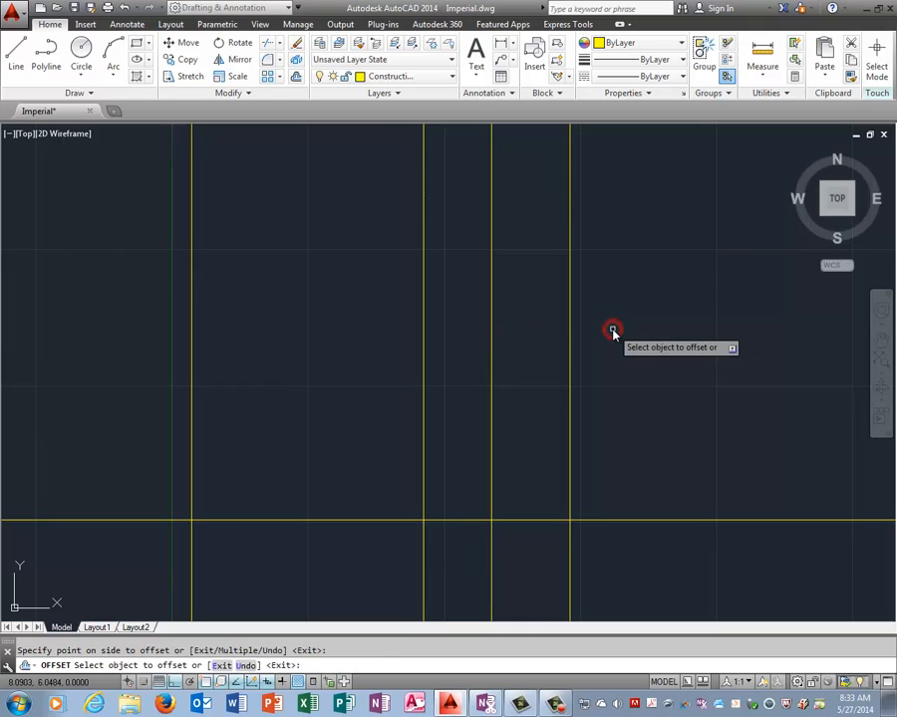
key("Return")
Offset the horizontal construction line 2.26 upward
key("Return")
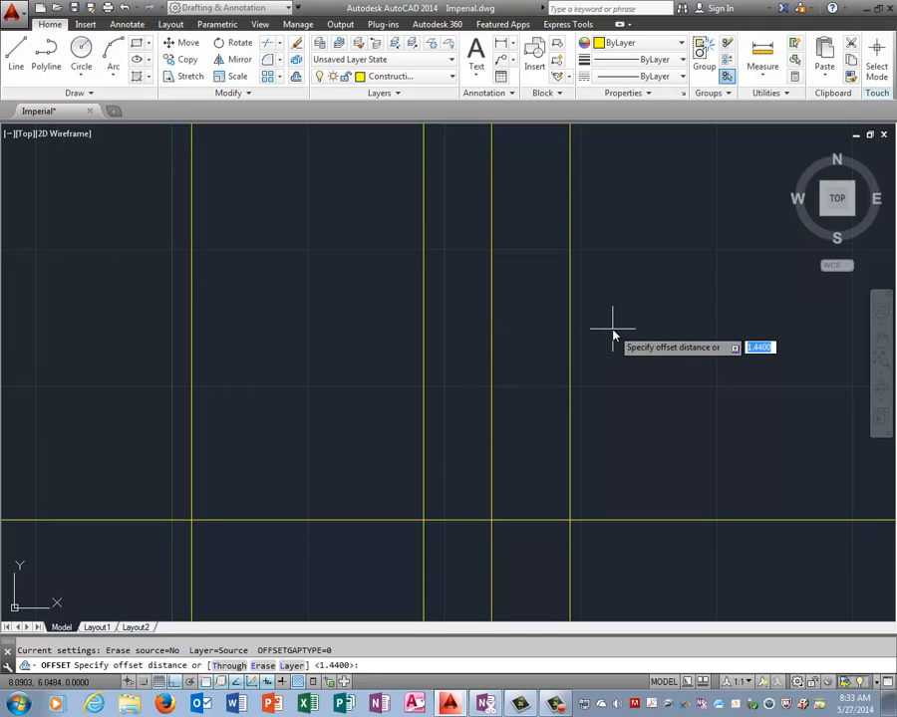
type("2.26")
key("Return")
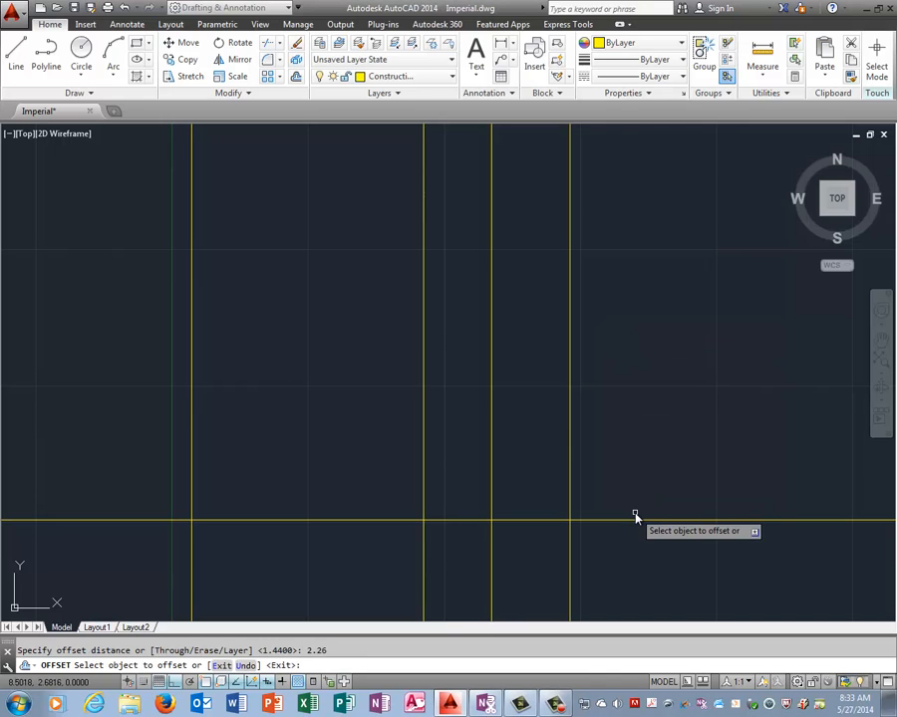
left_click(634, 519)
left_click(645, 357)
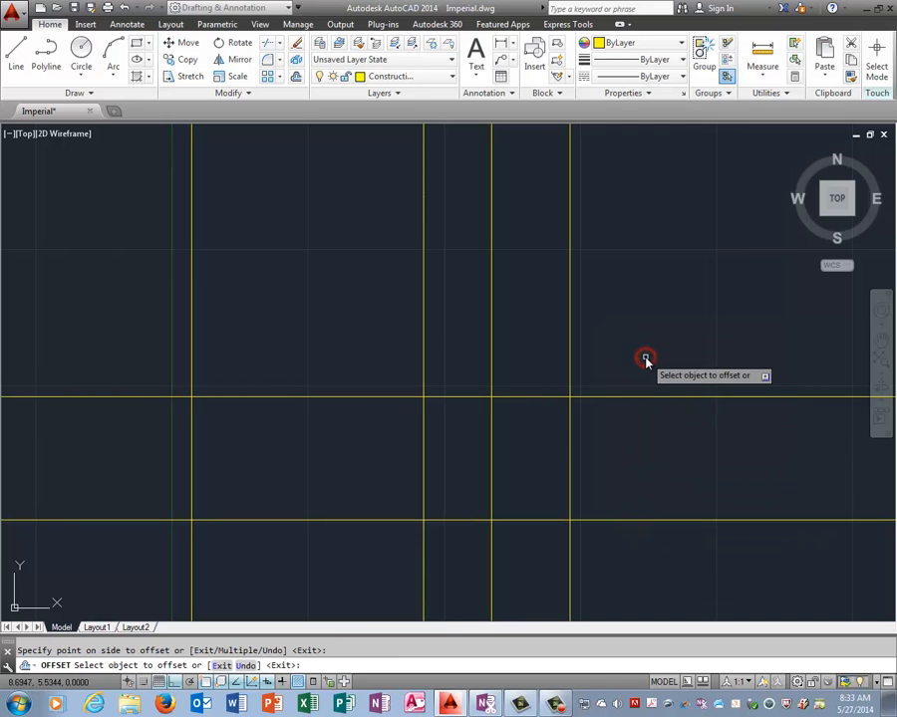
key("Return")
Offset the upper horizontal construction line 1.25 upward
key("Return")
type("1")
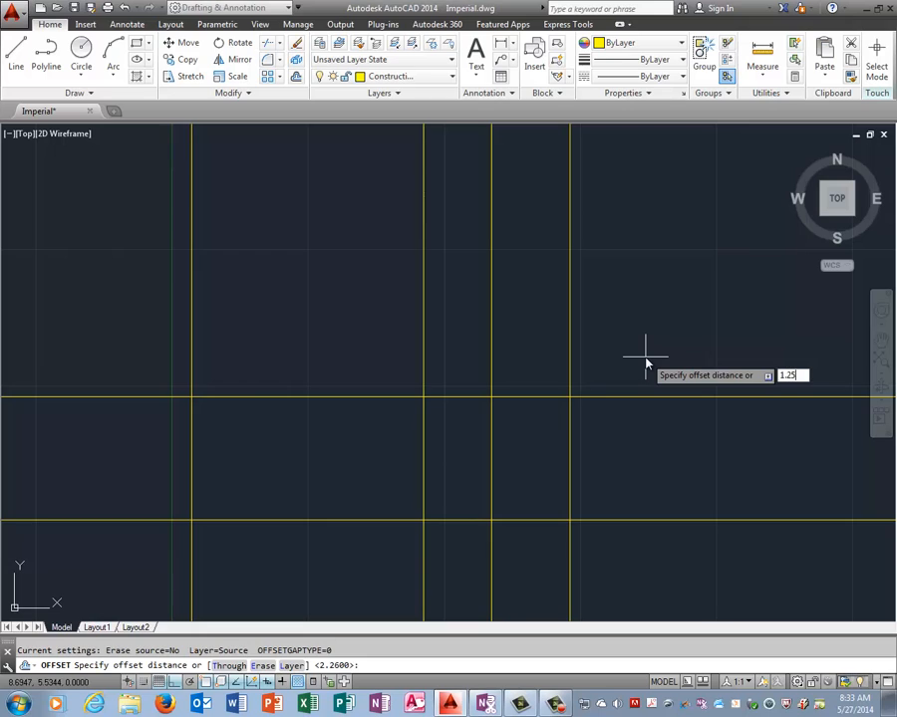
type(".25")
key("Return")
left_click(632, 397)
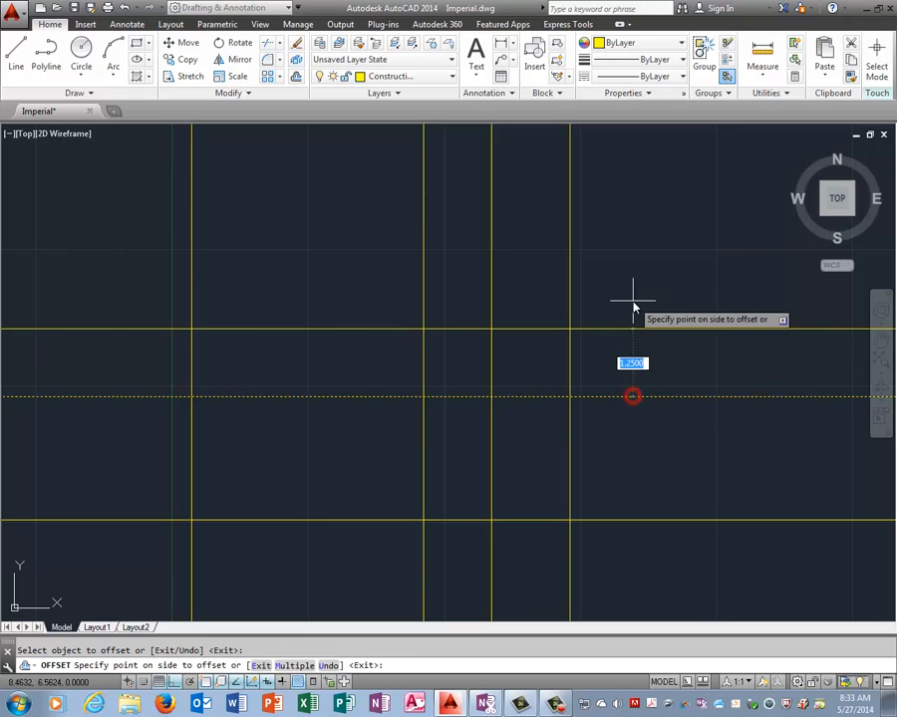
left_click(633, 309)
key("Return")
Offset the topmost horizontal construction line 1.44 upward
key("Return")
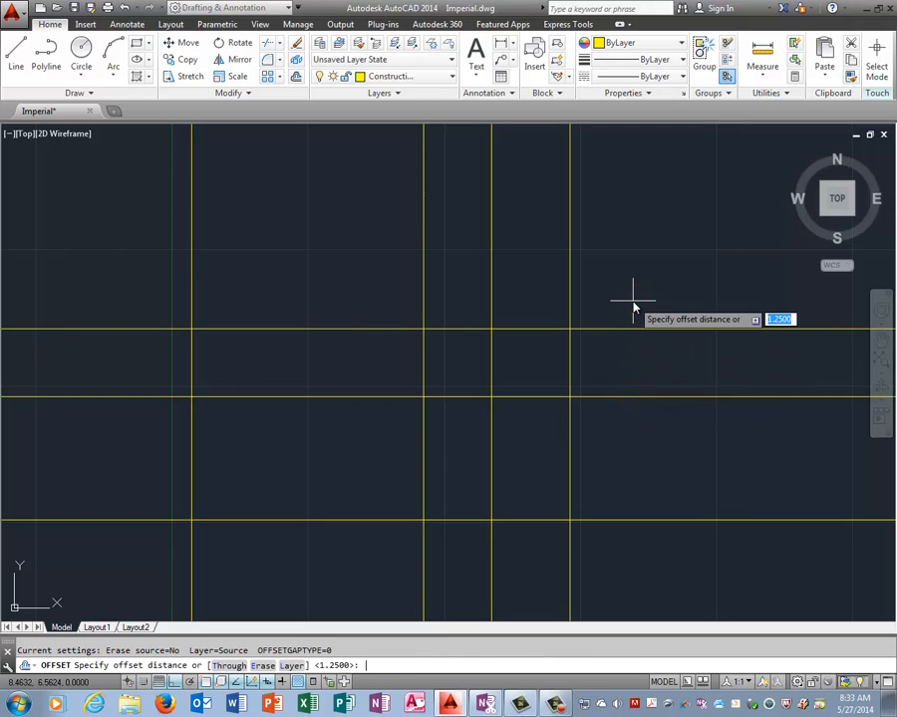
type("1.44")
key("Return")
left_click(633, 329)
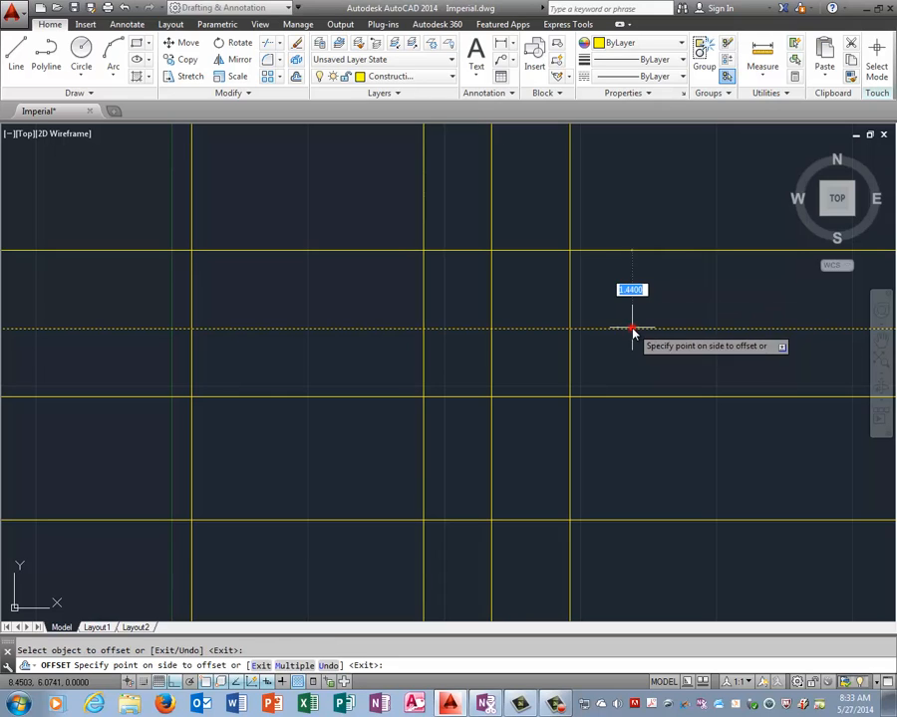
left_click(623, 196)
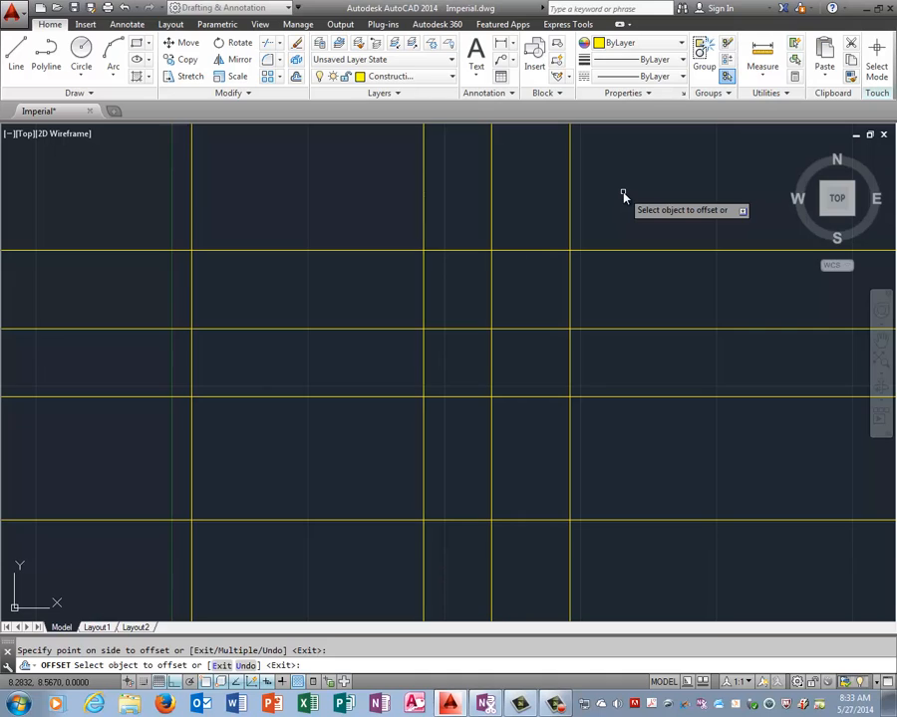
key("Return")
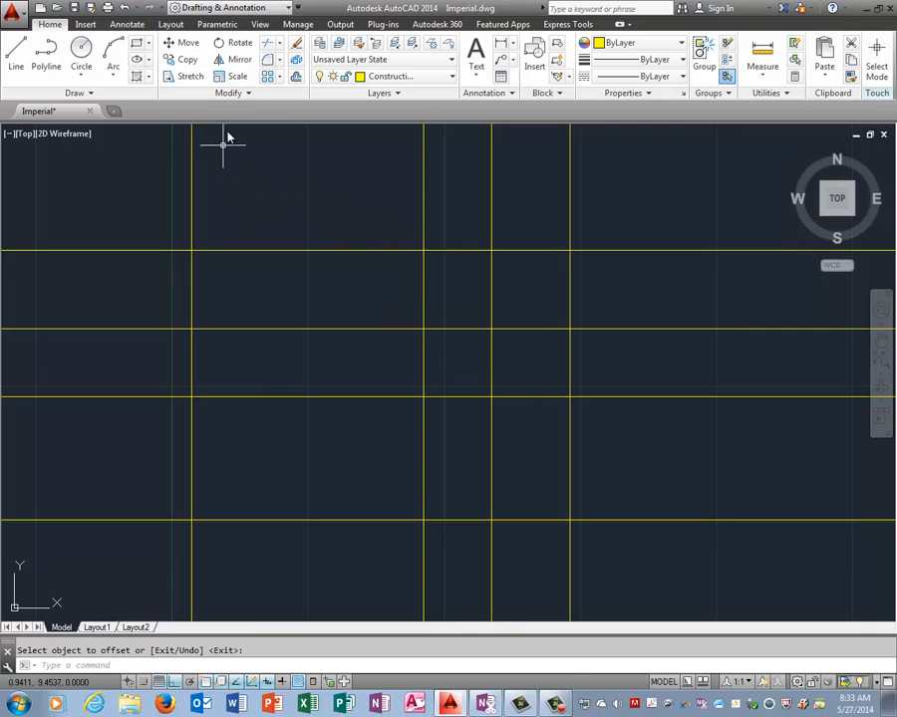
Make Object the current layer and draw the upper-left 4.26 by 1.44 rectangle with lines through the construction line intersections
left_click(399, 76)
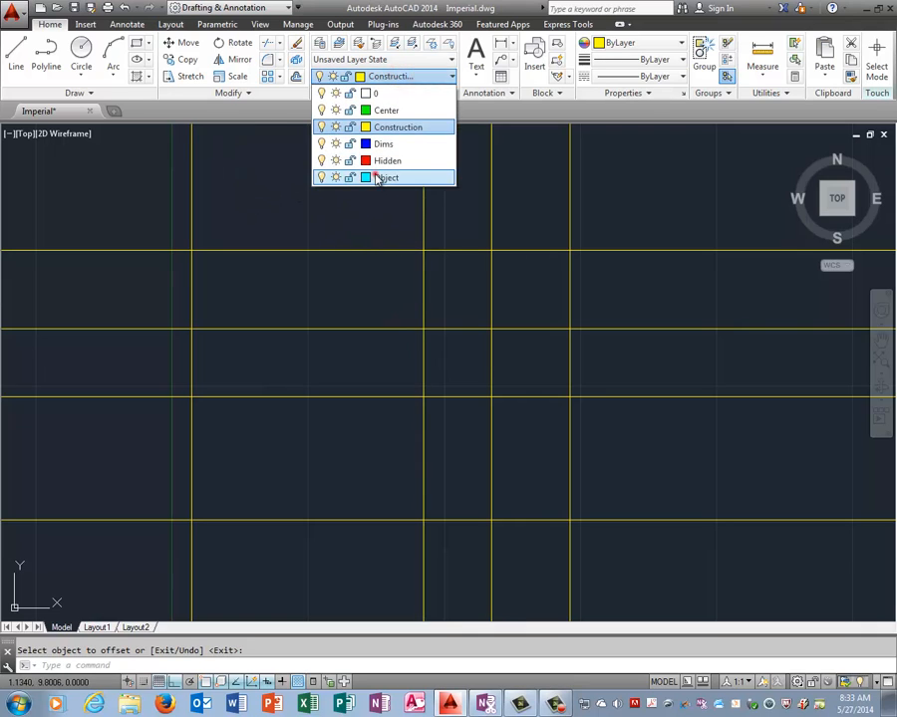
left_click(378, 177)
left_click(15, 55)
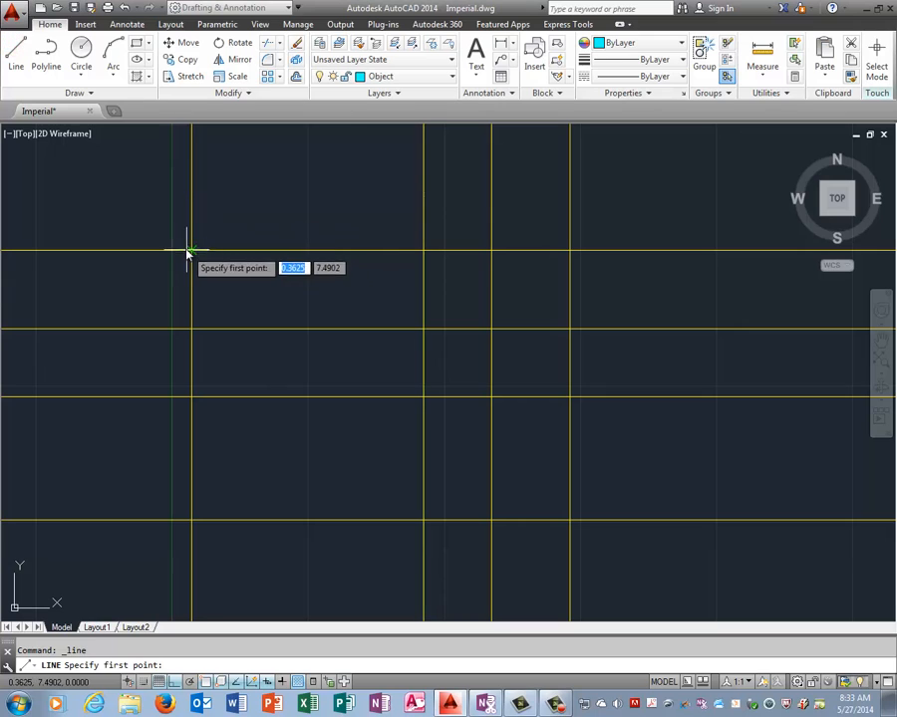
left_click(192, 251)
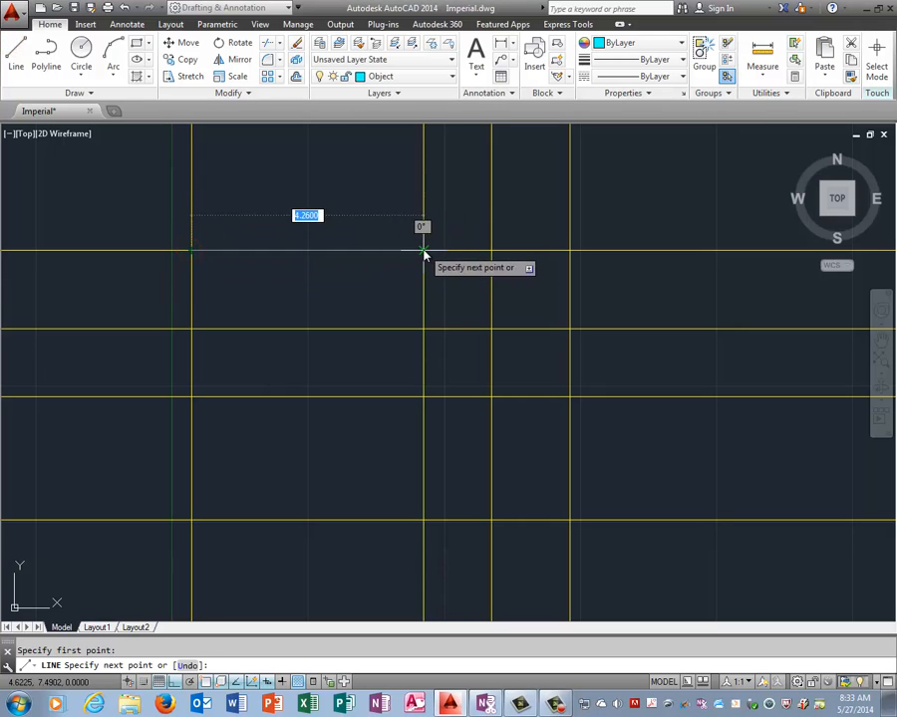
left_click(424, 251)
left_click(424, 330)
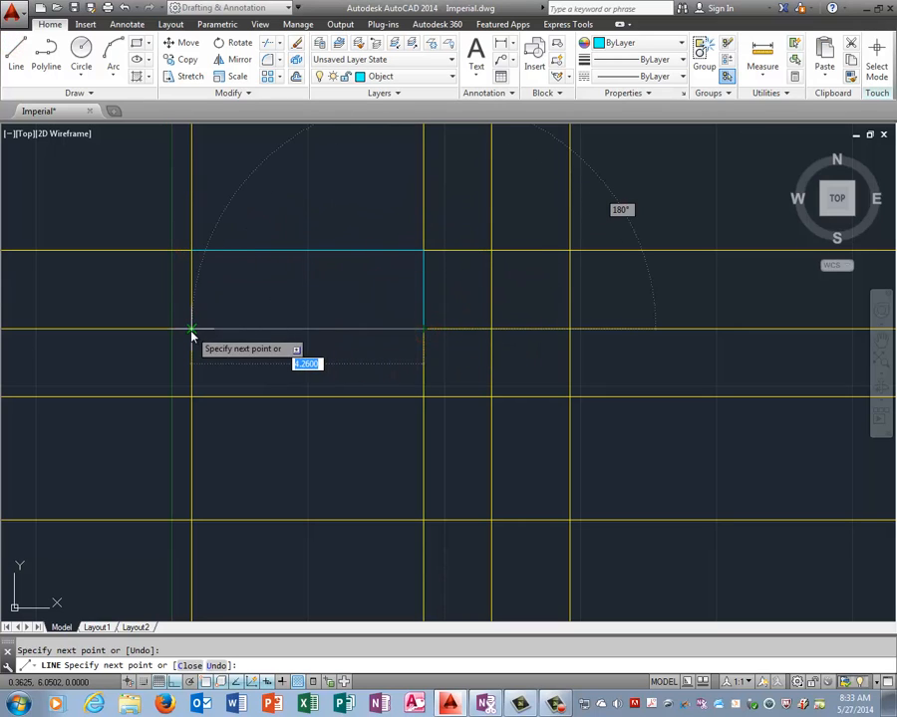
left_click(191, 329)
left_click(191, 251)
right_click(362, 201)
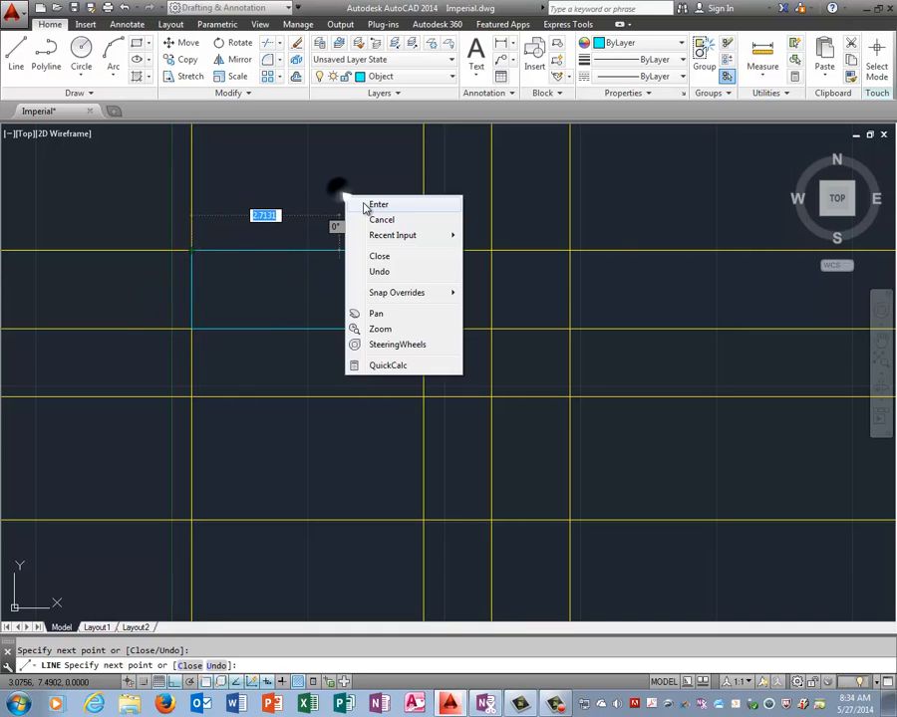
left_click(369, 202)
Draw a diagonal line across the upper-right construction square, from its lower-left to its upper-right corner
right_click(363, 204)
left_click(396, 212)
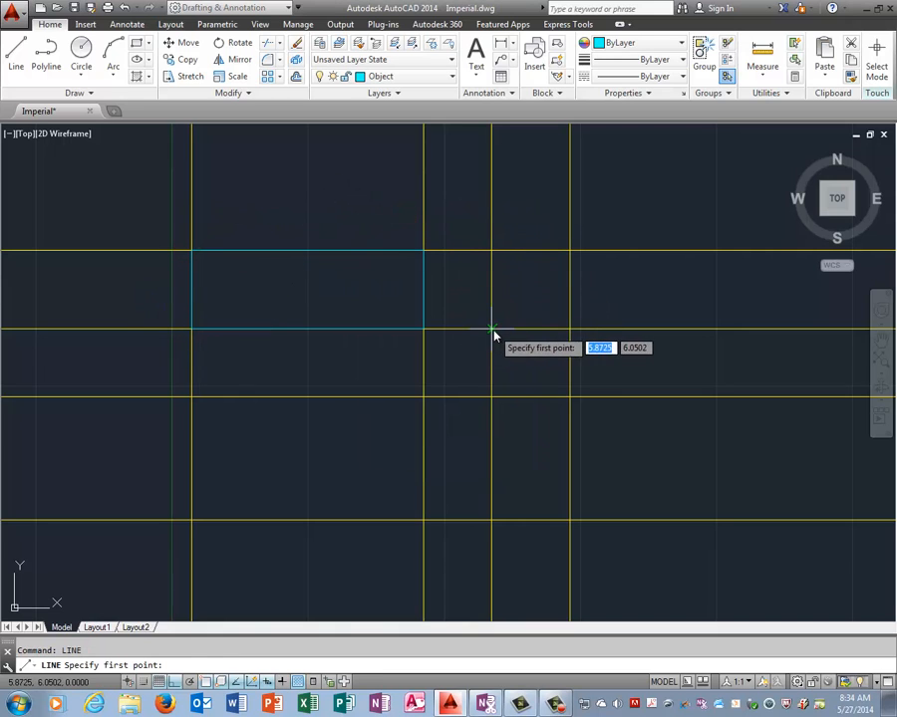
left_click(491, 330)
left_click(570, 252)
right_click(643, 215)
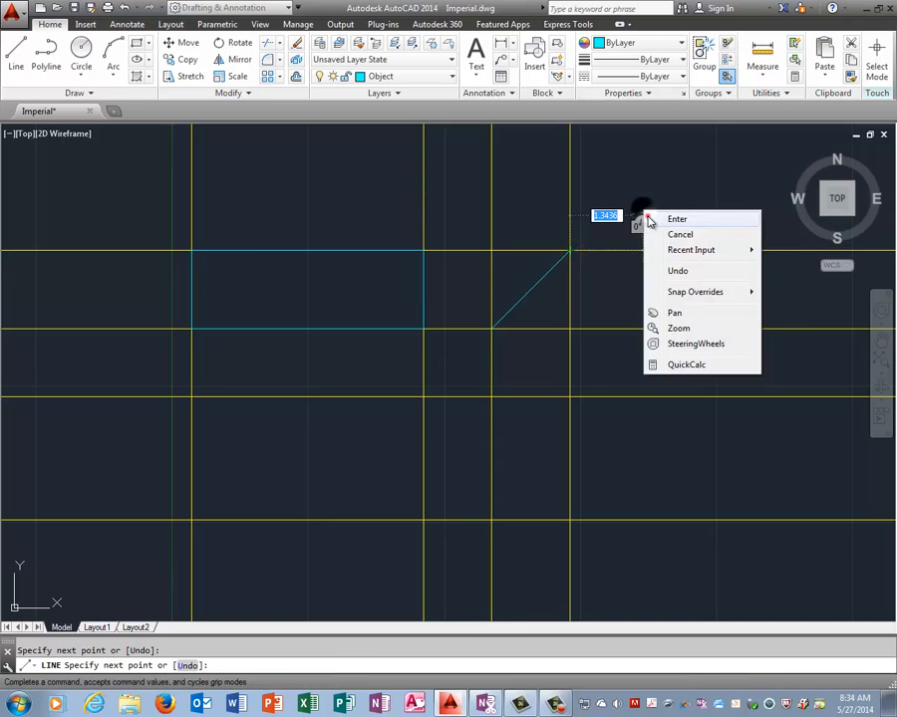
left_click(668, 219)
Draw the lower-right 1.44 by 2.26 rectangle with lines through the construction line intersections
right_click(633, 183)
left_click(679, 194)
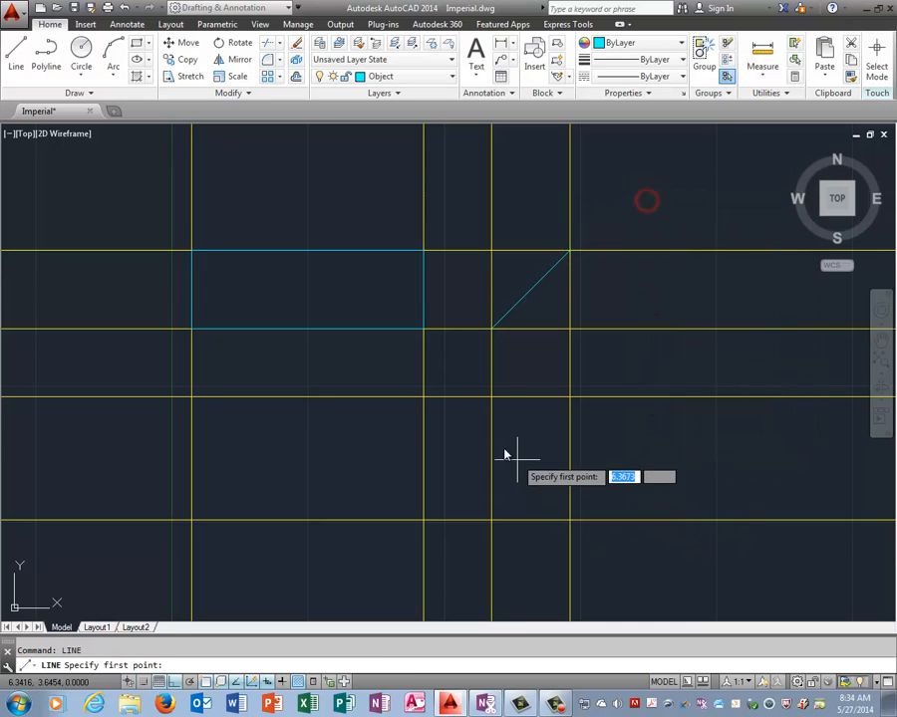
left_click(491, 398)
left_click(571, 397)
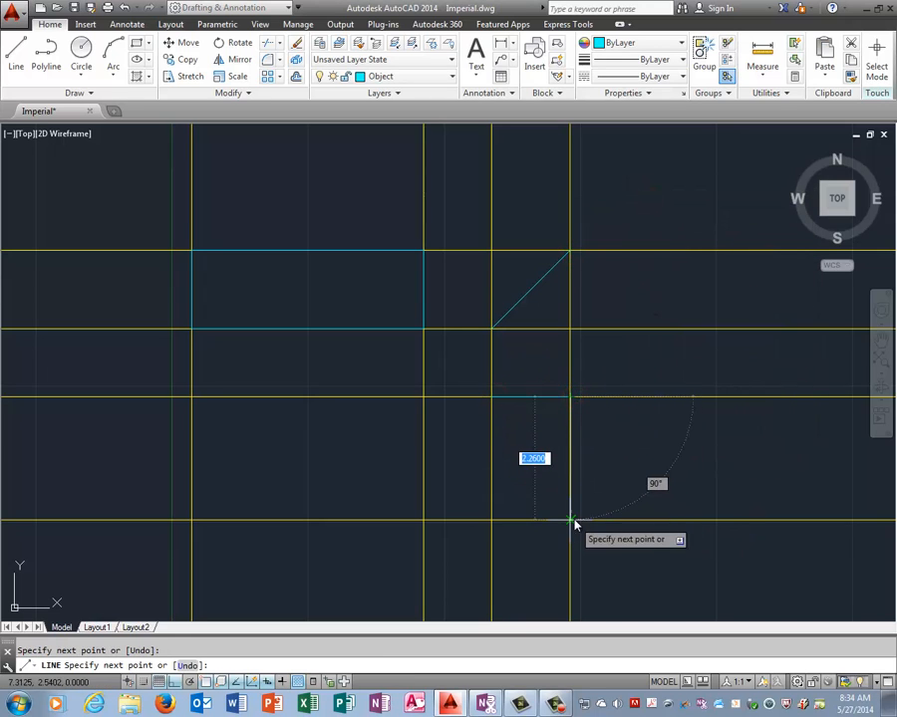
left_click(574, 522)
left_click(487, 520)
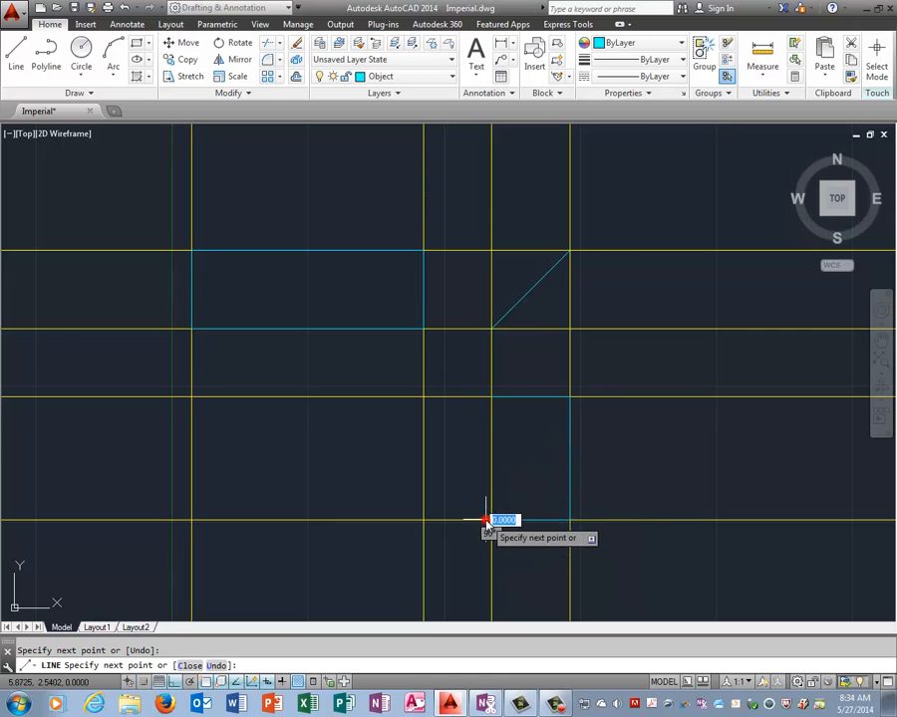
left_click(490, 399)
right_click(543, 445)
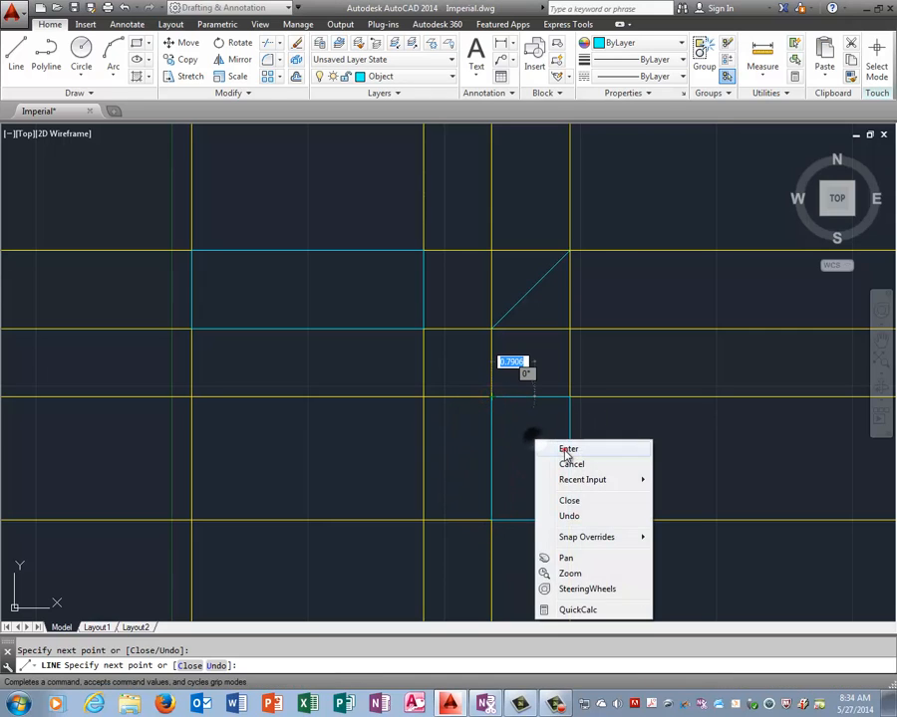
left_click(563, 448)
Draw the lower-left 4.26 by 2.26 front-view rectangle with lines through the construction line intersections
right_click(591, 354)
left_click(605, 359)
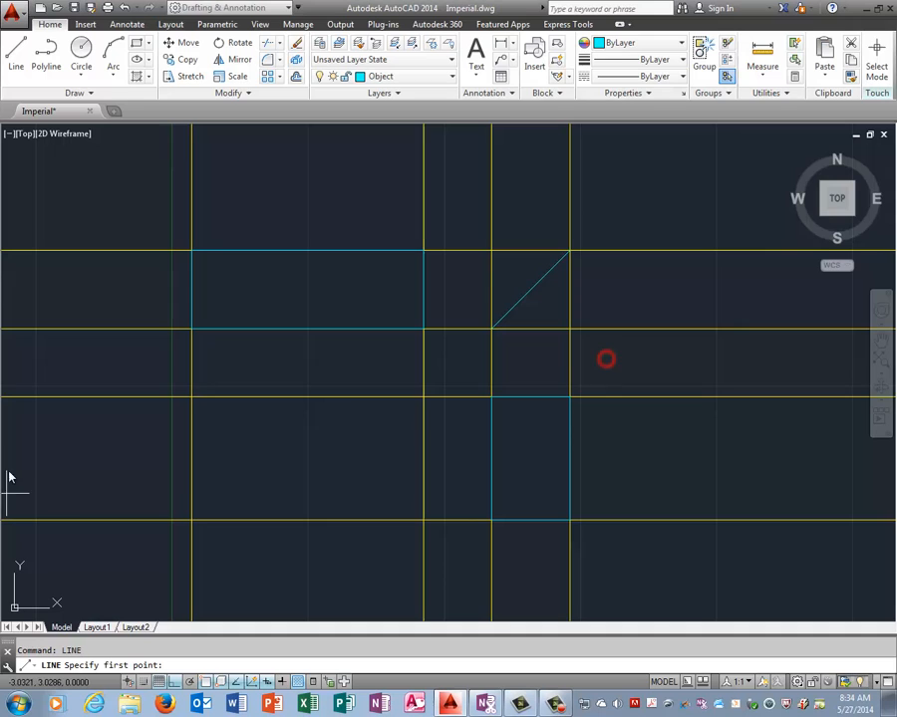
left_click(192, 398)
left_click(426, 397)
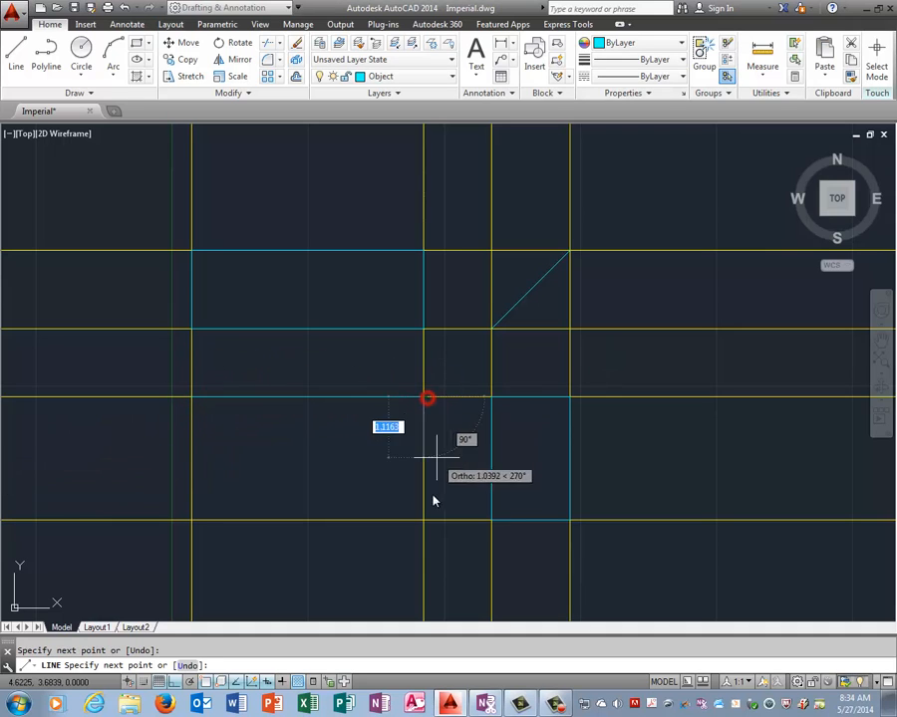
left_click(423, 520)
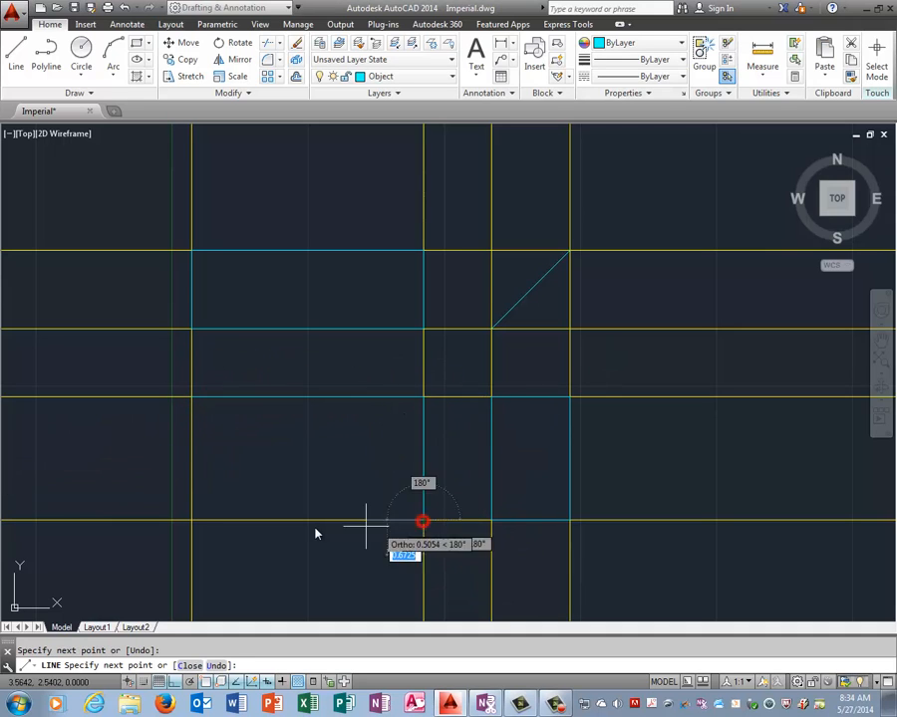
left_click(192, 520)
left_click(192, 398)
right_click(257, 450)
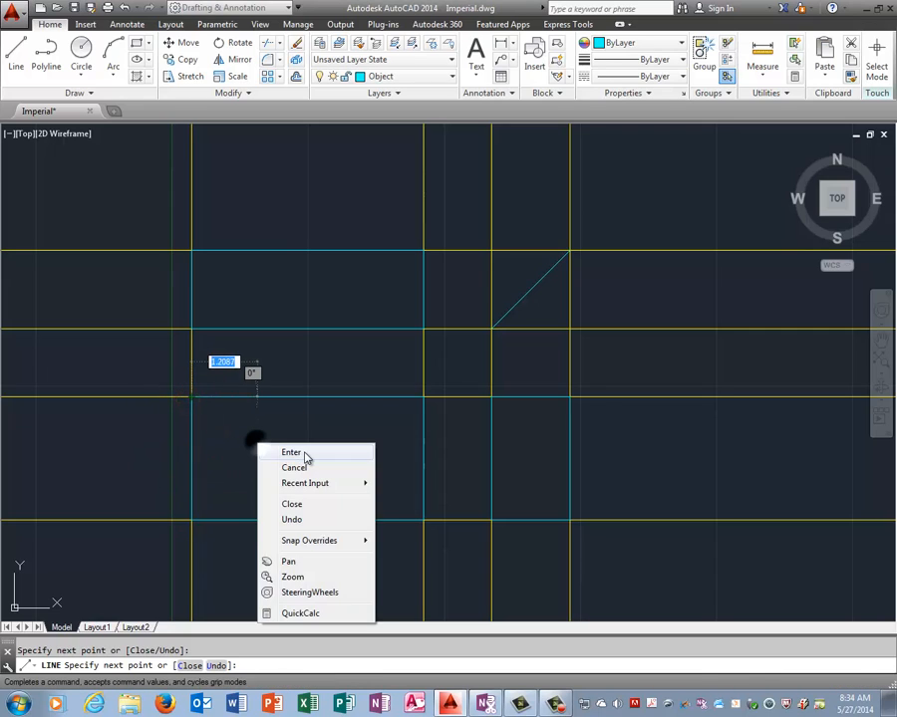
left_click(298, 453)
right_click(304, 454)
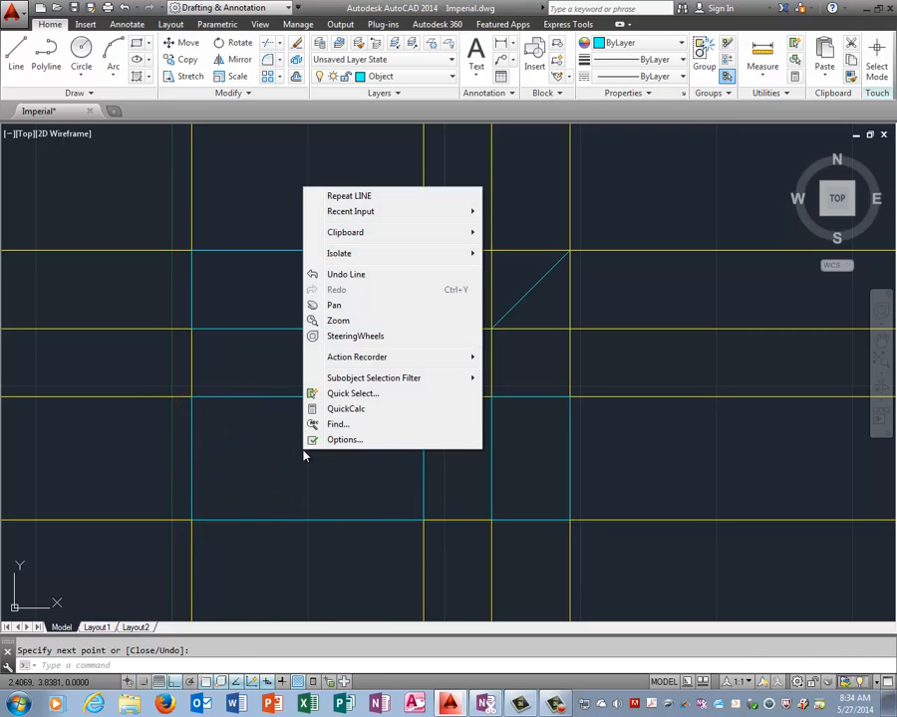
key("Escape")
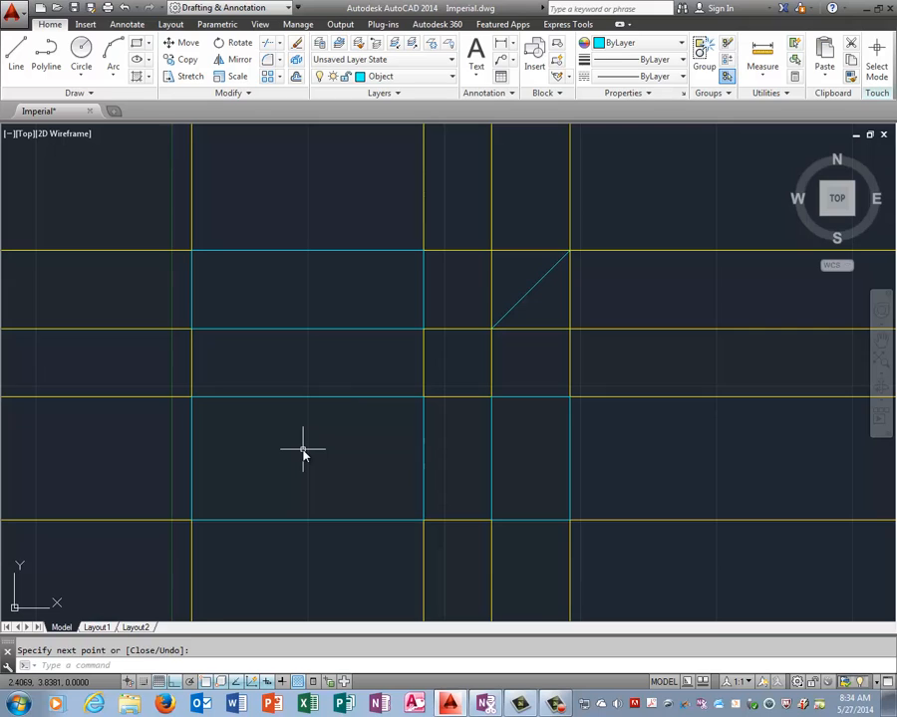
Turn off the Construction layer, leaving Object as the current layer
left_click(439, 76)
left_click(321, 126)
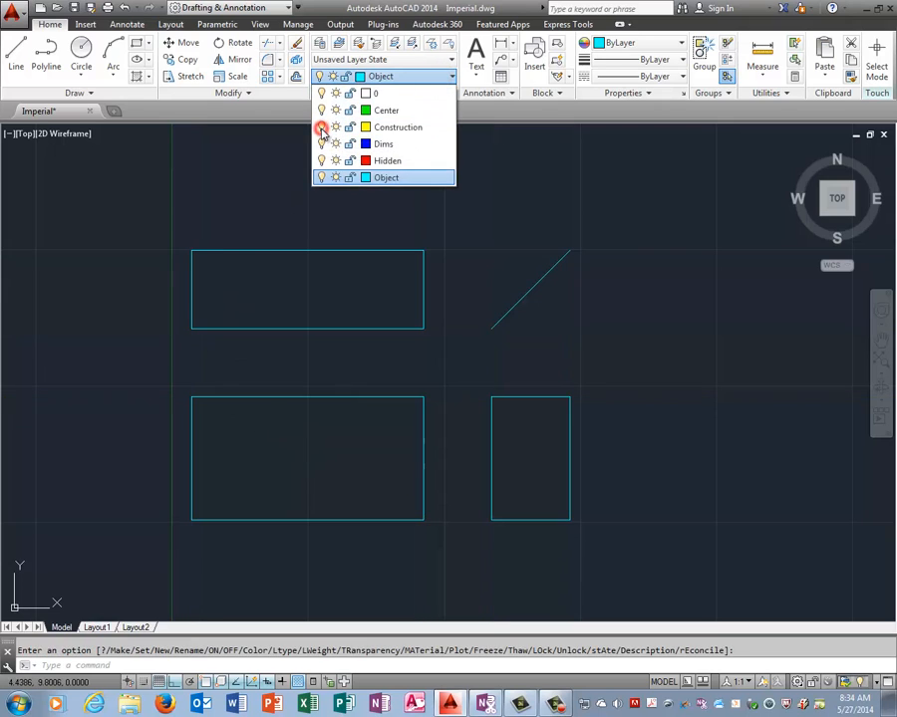
left_click(686, 412)
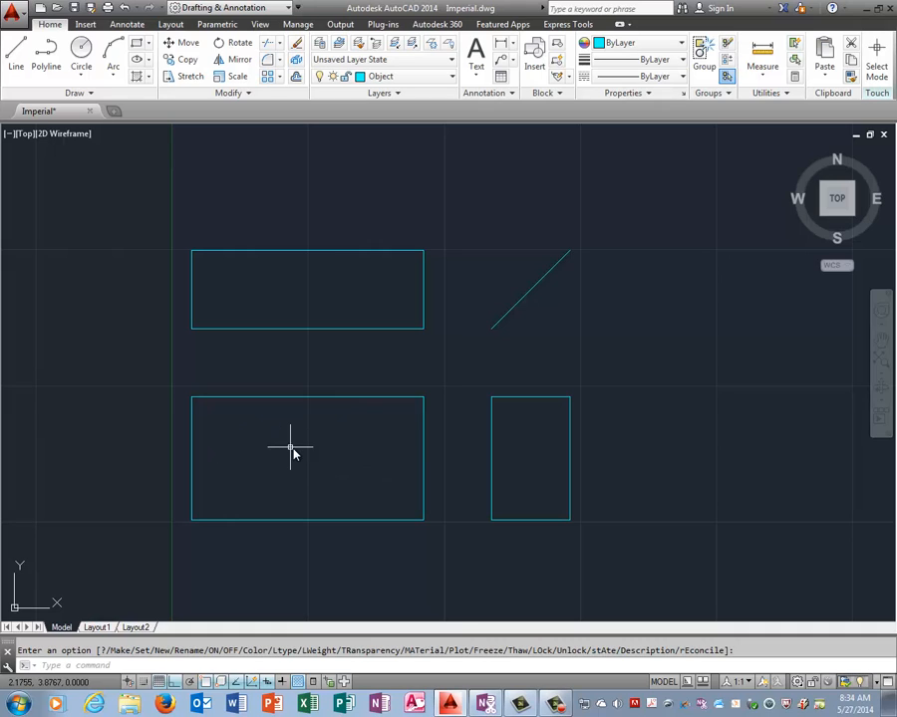
Offset the front view's left edge 2.12 to the right
key("Return")
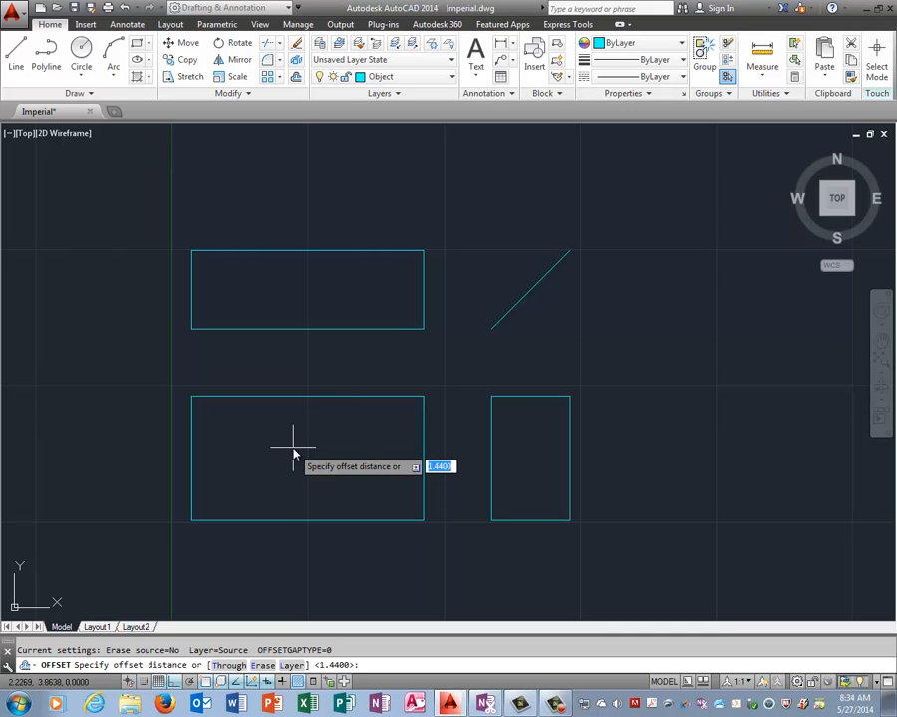
key("Return")
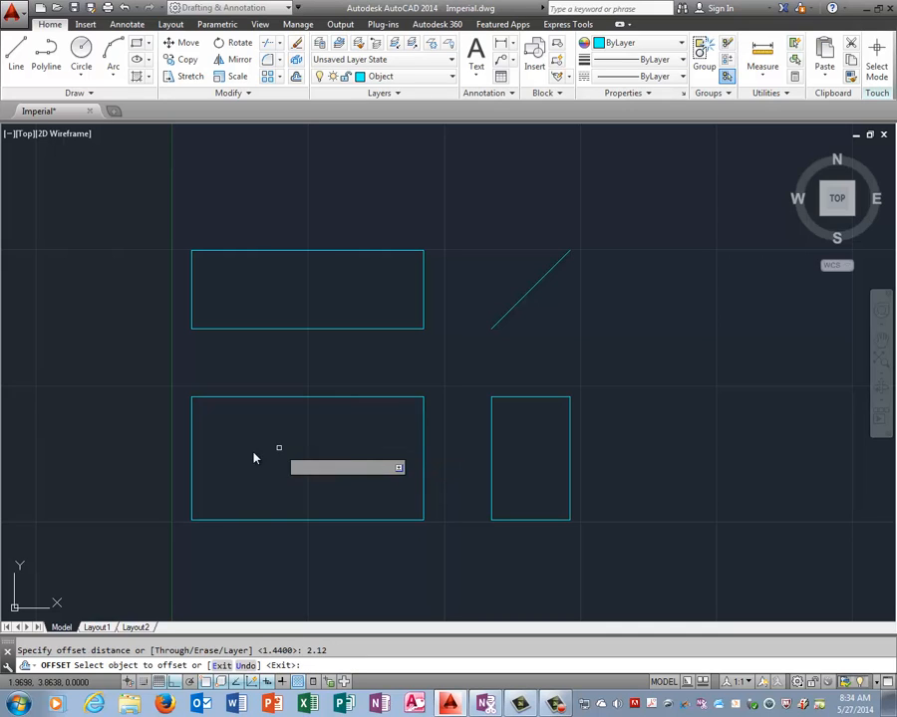
left_click(192, 453)
left_click(305, 456)
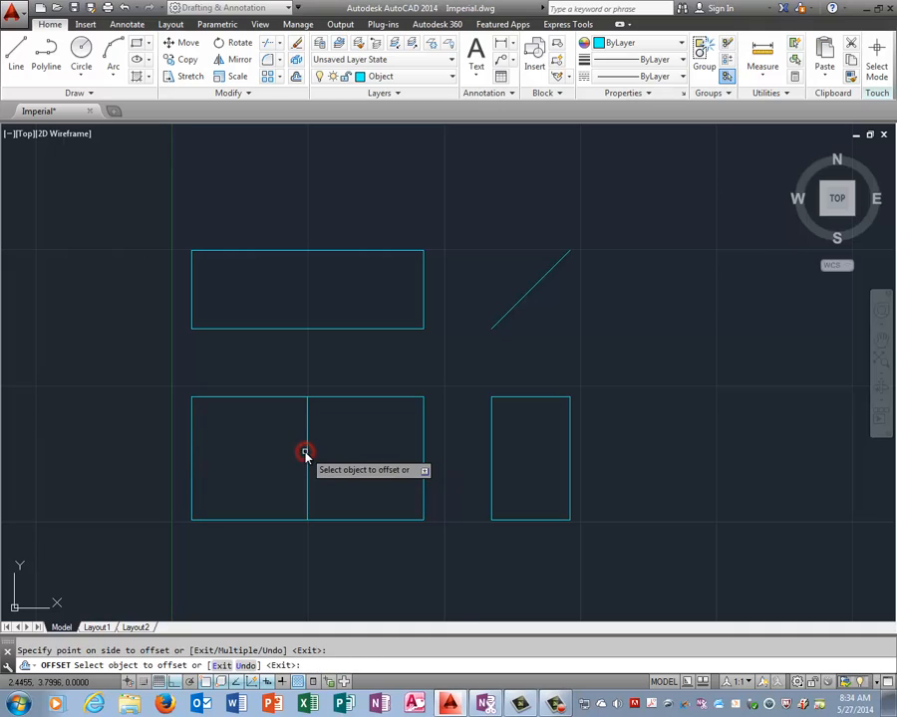
key("Return")
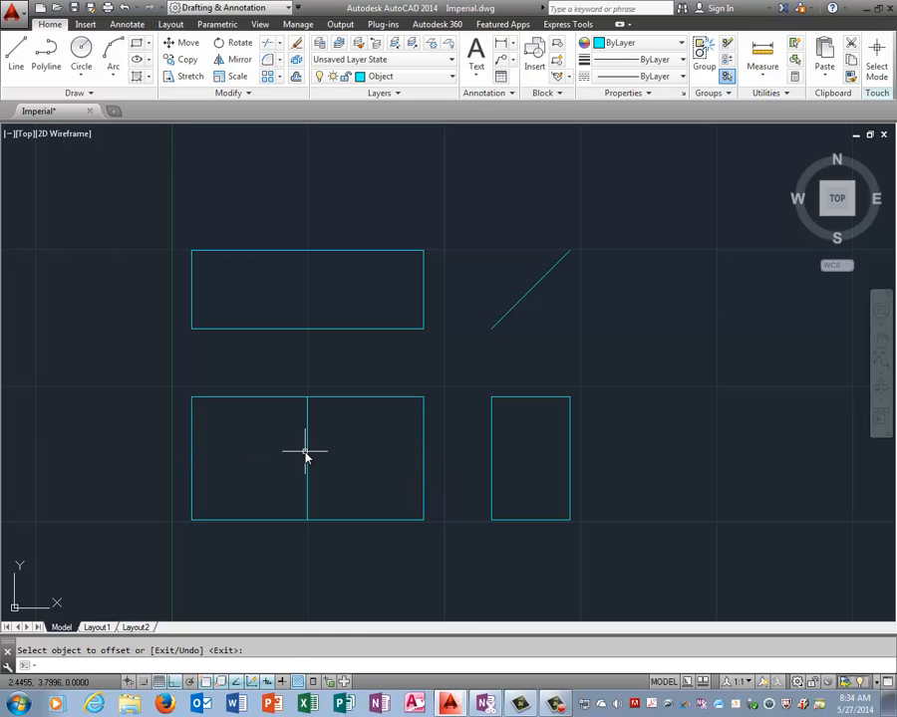
Offset the front view's bottom edge 1.26 upward
key("Return")
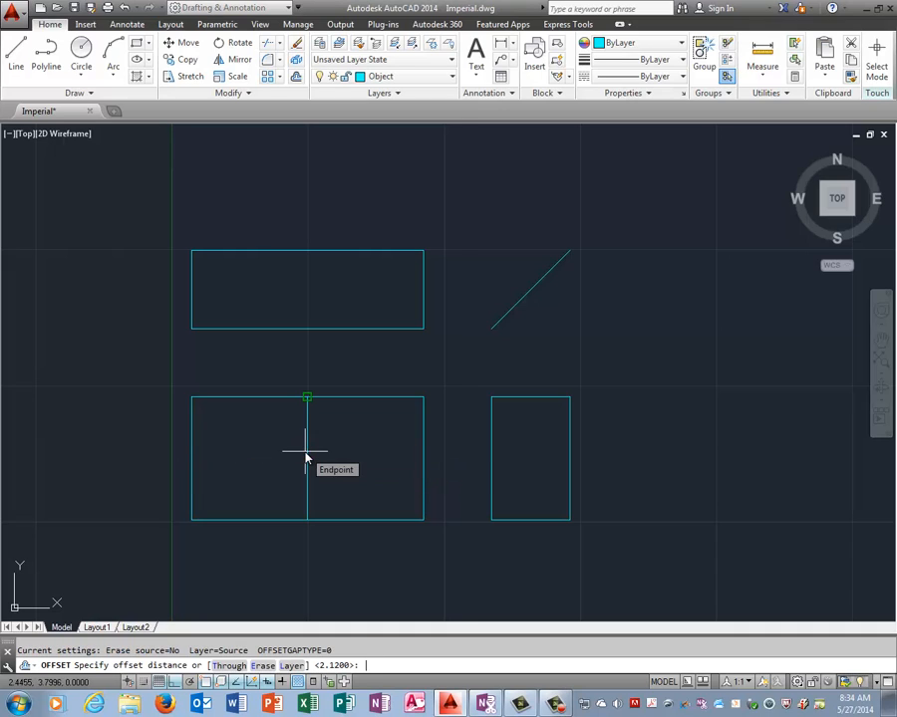
type("1.26")
key("Return")
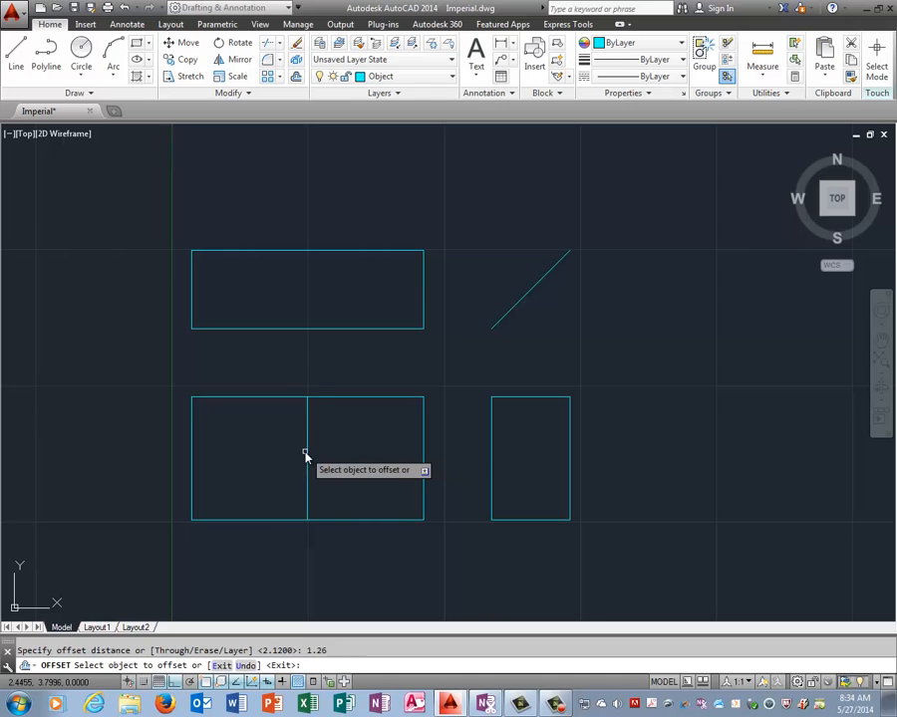
left_click(268, 519)
left_click(265, 462)
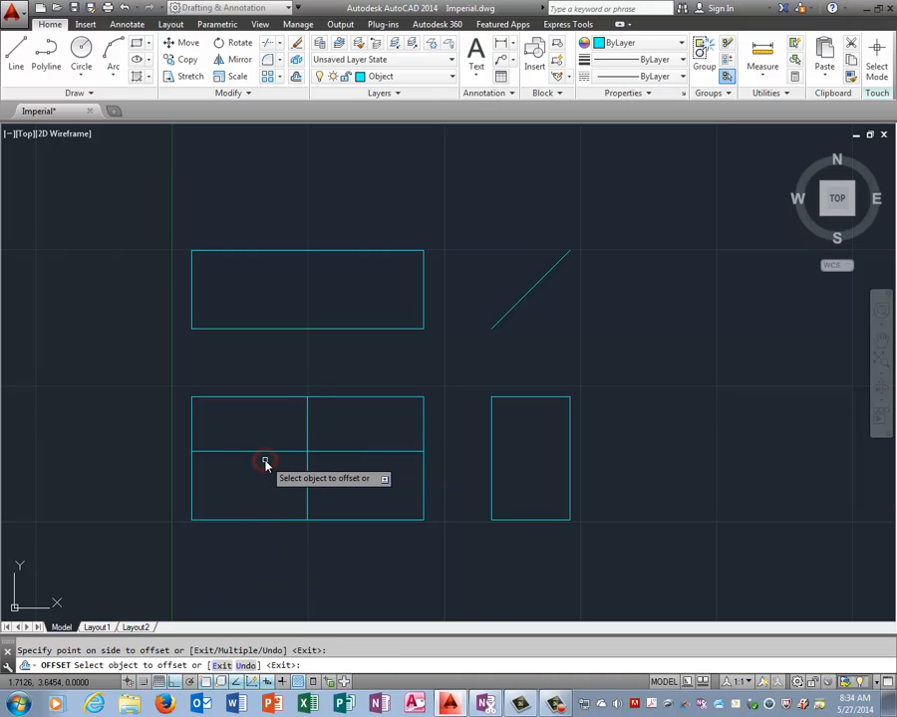
key("Return")
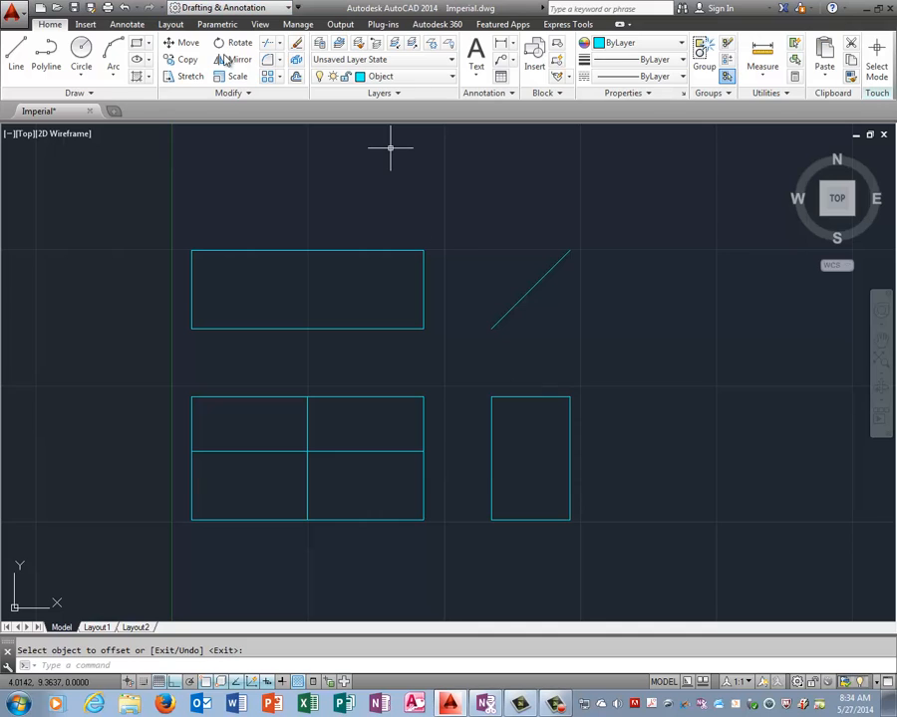
Draw a circle of diameter 1.125 centred on the intersection of the two inner lines in the front view
left_click(81, 74)
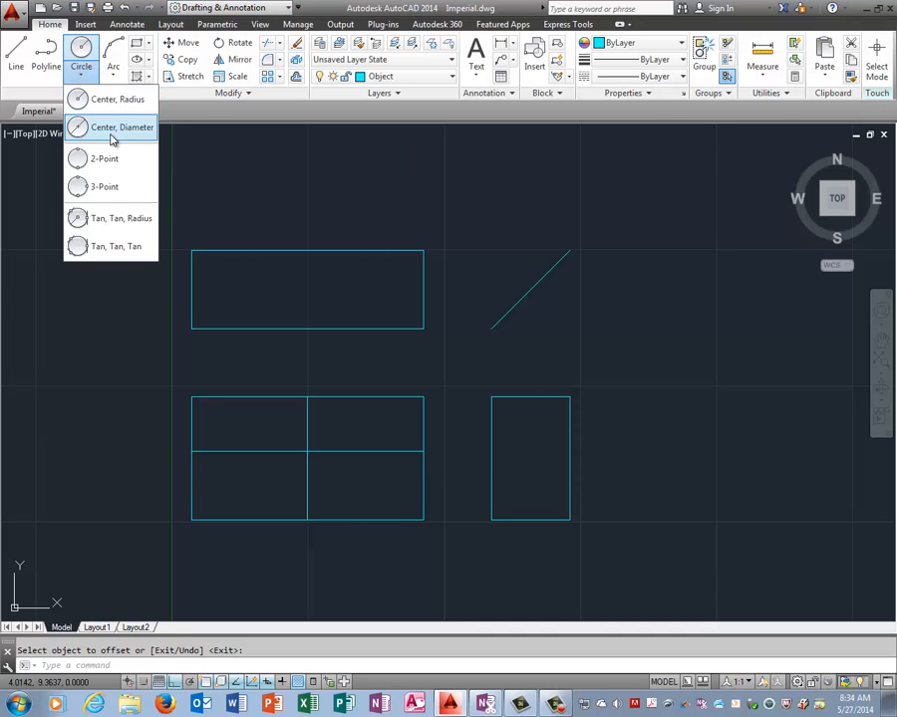
left_click(111, 138)
left_click(306, 453)
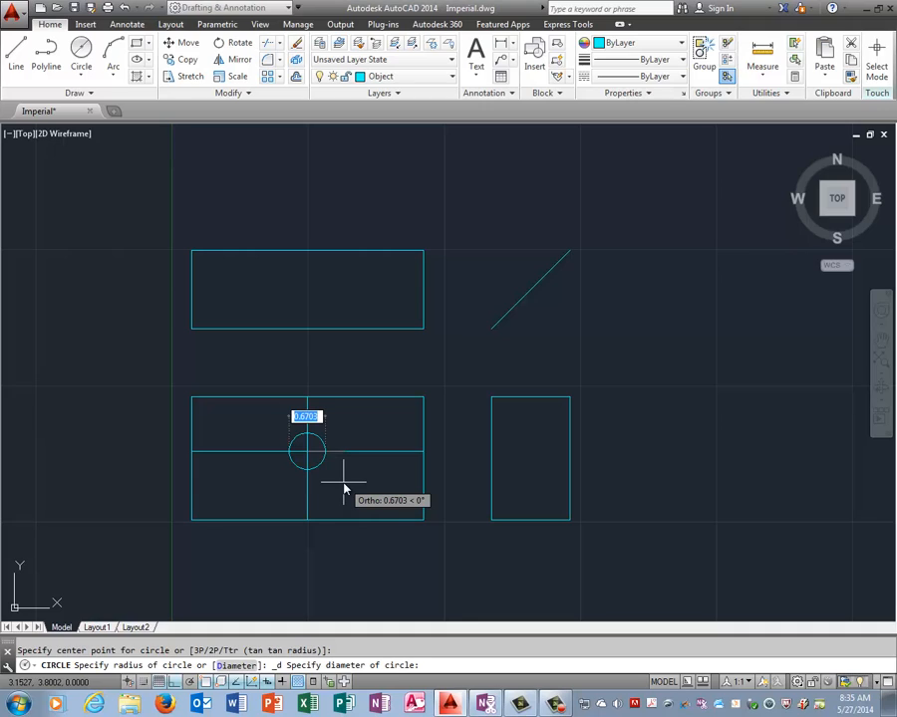
type("1.125")
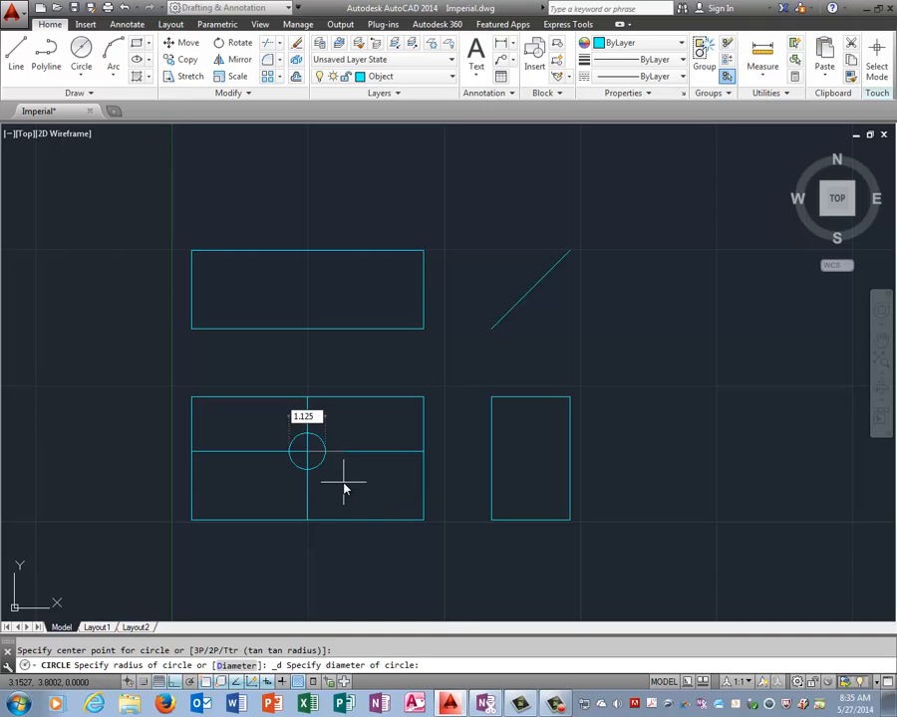
key("Return")
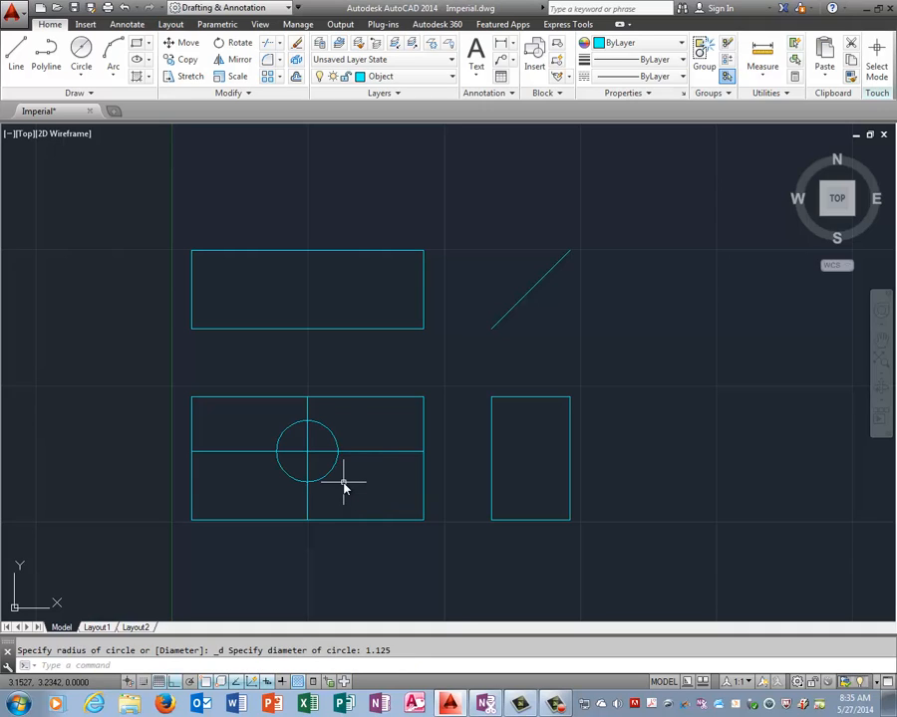
left_click(546, 709)
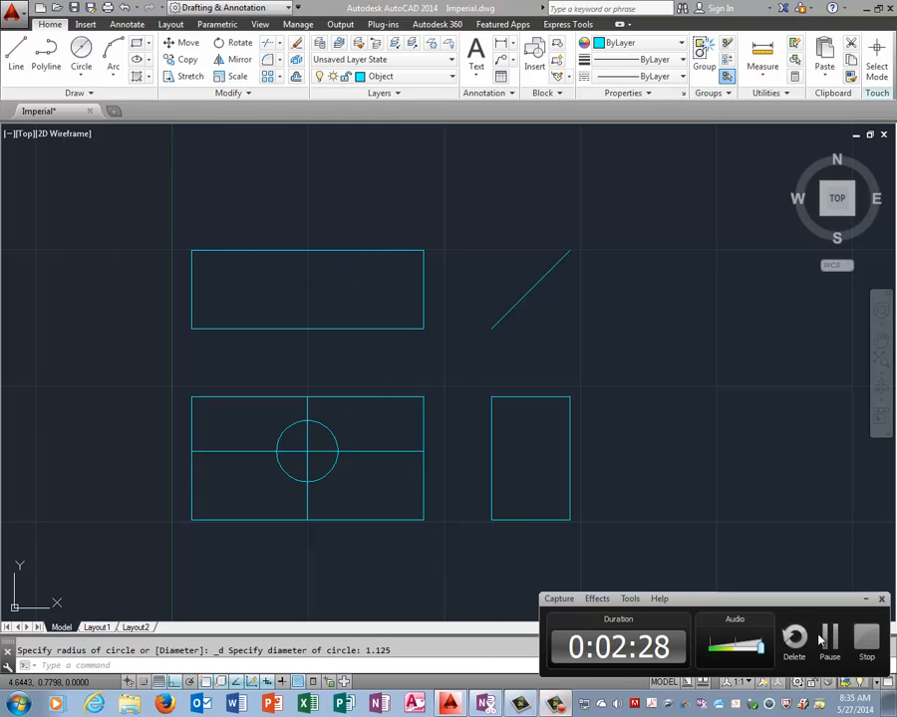
left_click(826, 633)
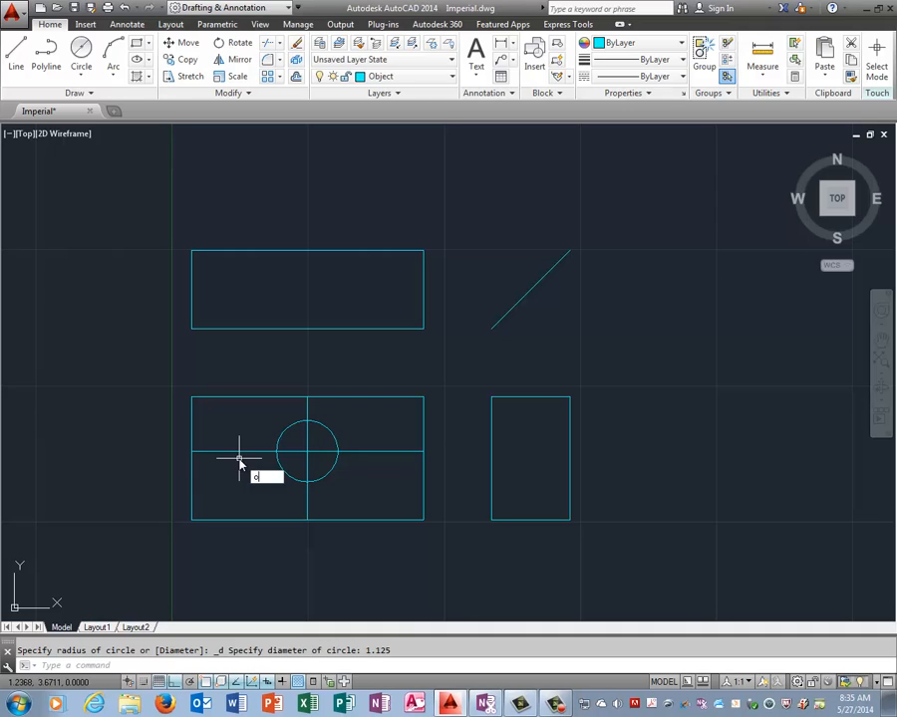
Offset the front view's horizontal line through the circle centre by .06, once upward and once downward
type("ffset")
key("Return")
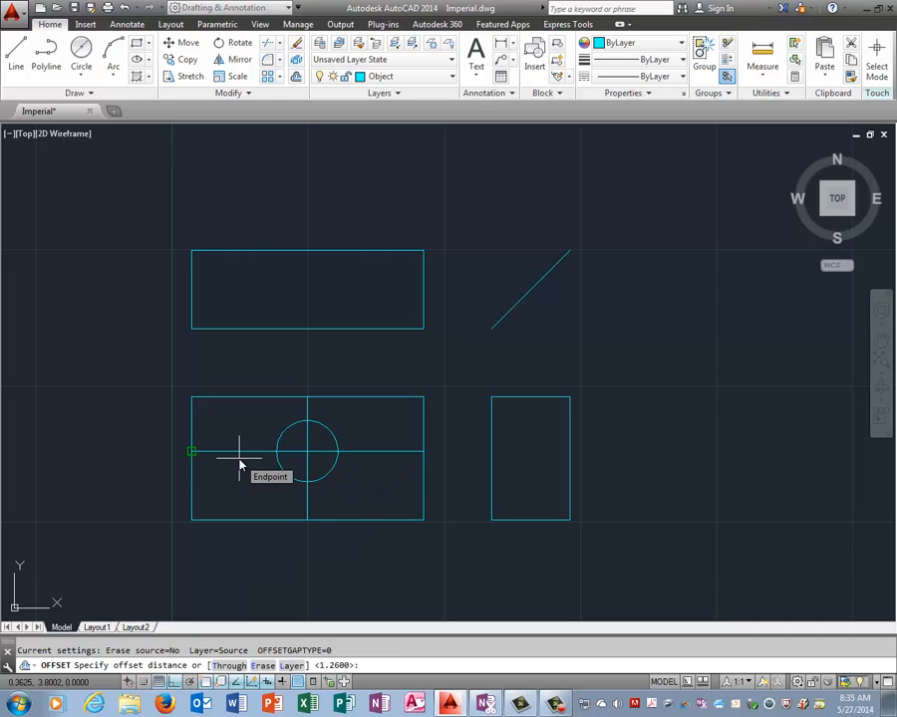
type(".06")
key("Return")
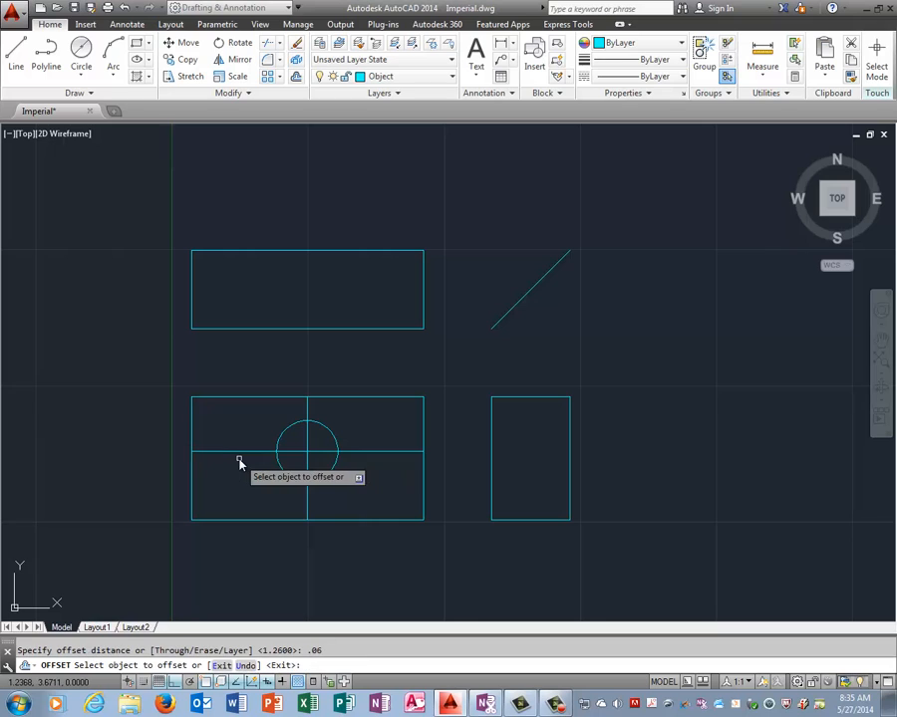
left_click(238, 452)
left_click(238, 427)
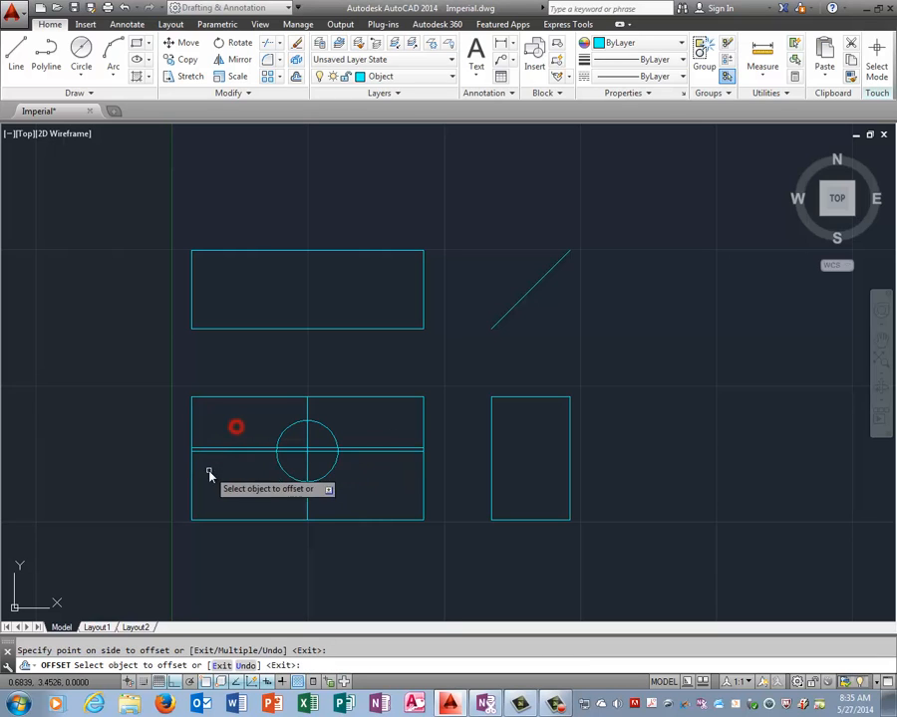
left_click(221, 451)
left_click(219, 488)
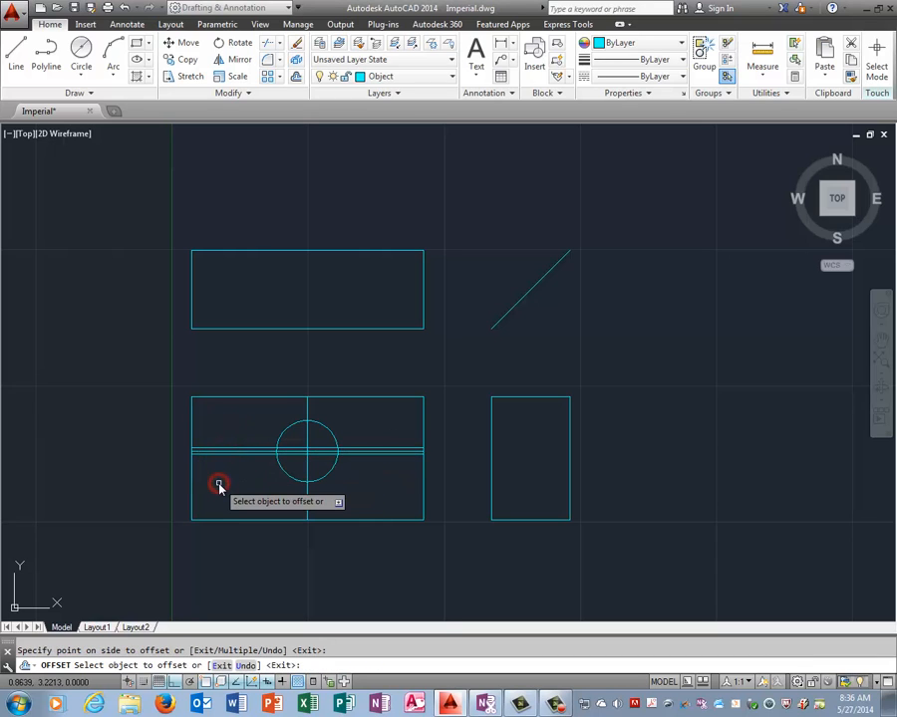
scroll(186, 431, "down", 4)
scroll(183, 434, "up", 8)
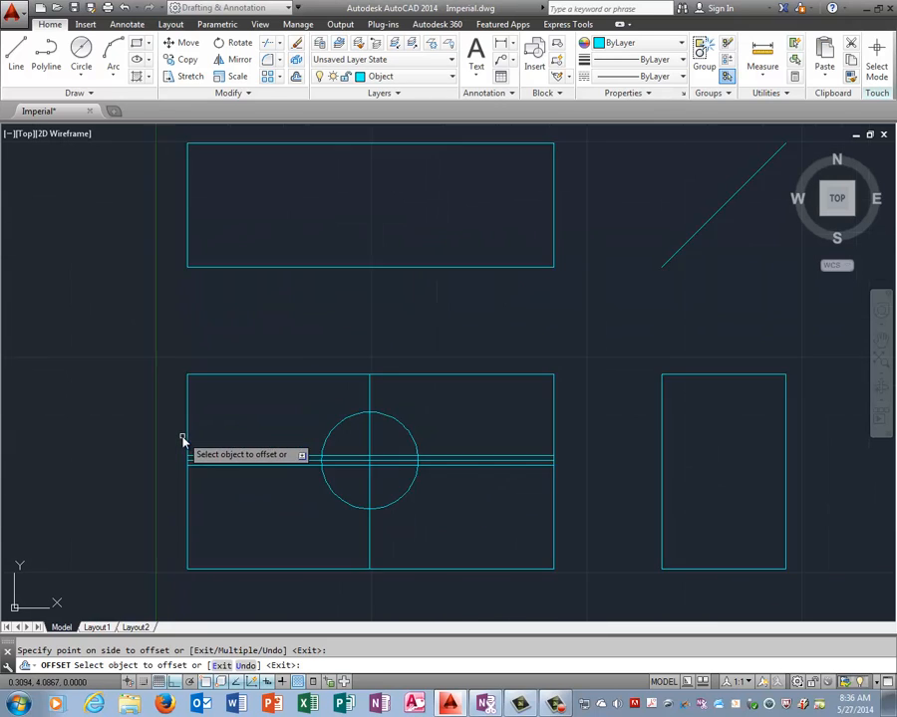
scroll(368, 523, "down", 2)
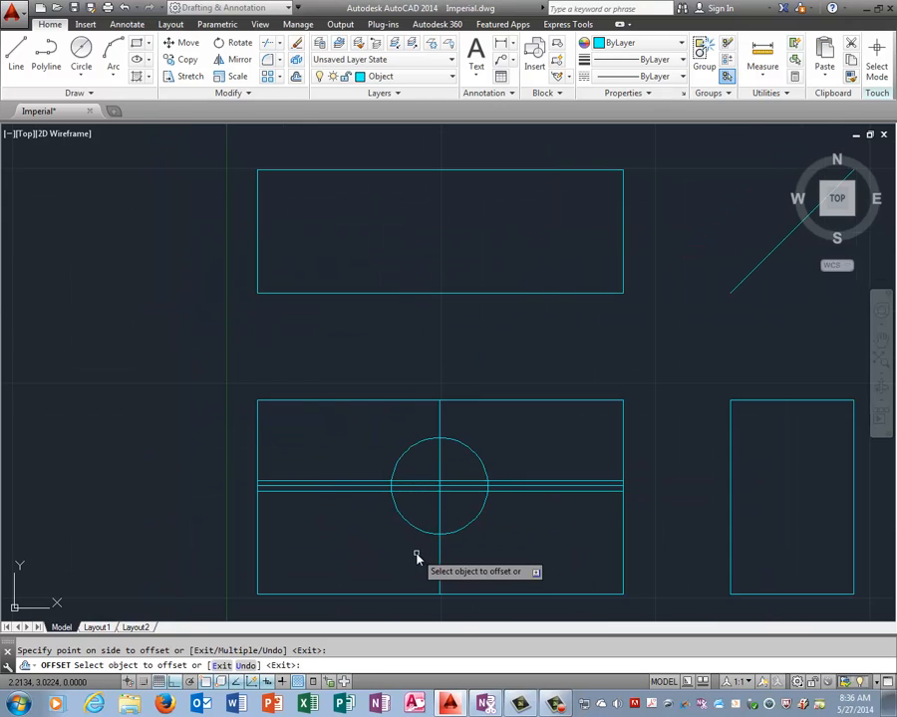
scroll(408, 556, "up", 2)
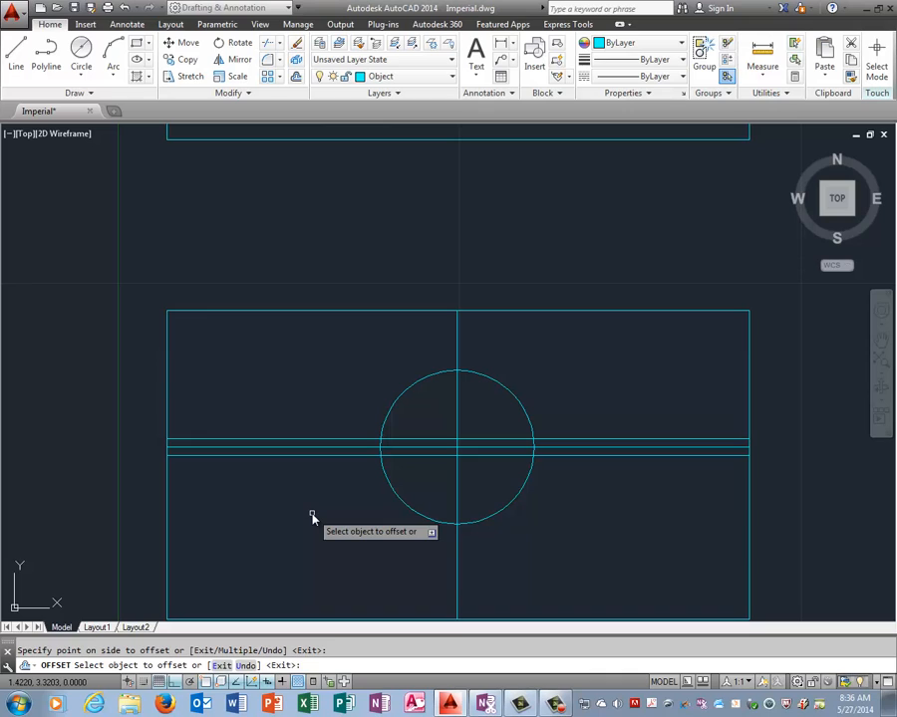
key("Return")
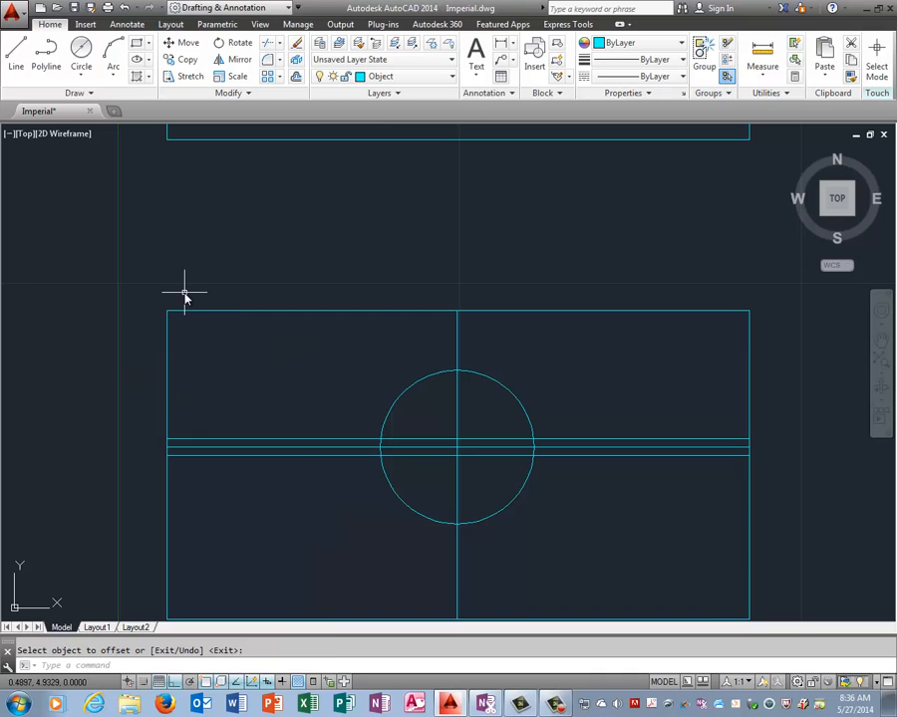
Trim away the parts of the three horizontal lines inside the circle, using the circle as the cutting edge
key("Return")
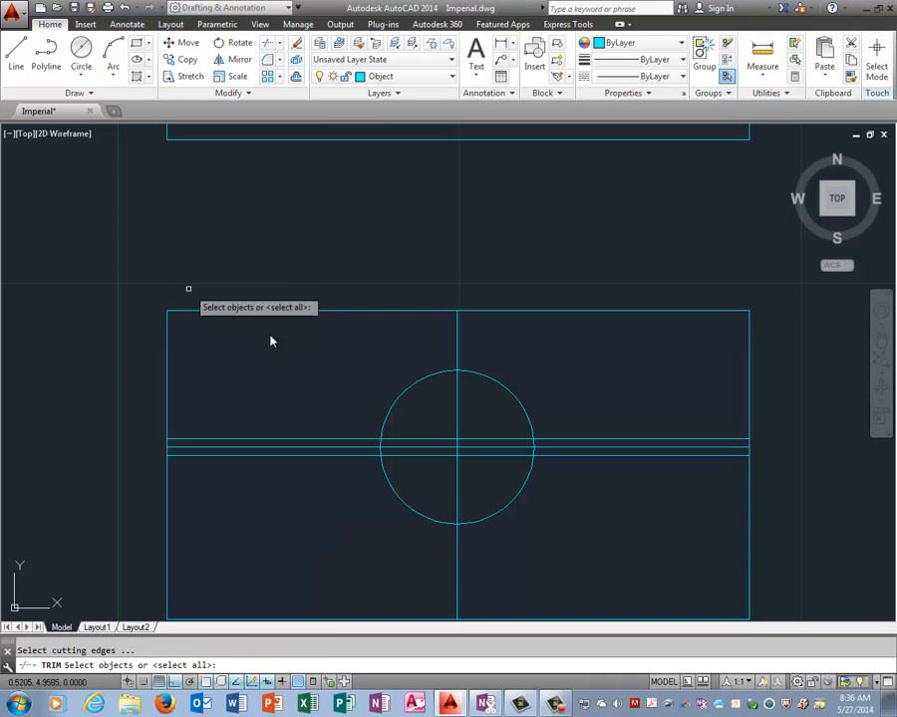
left_click(383, 427)
right_click(267, 408)
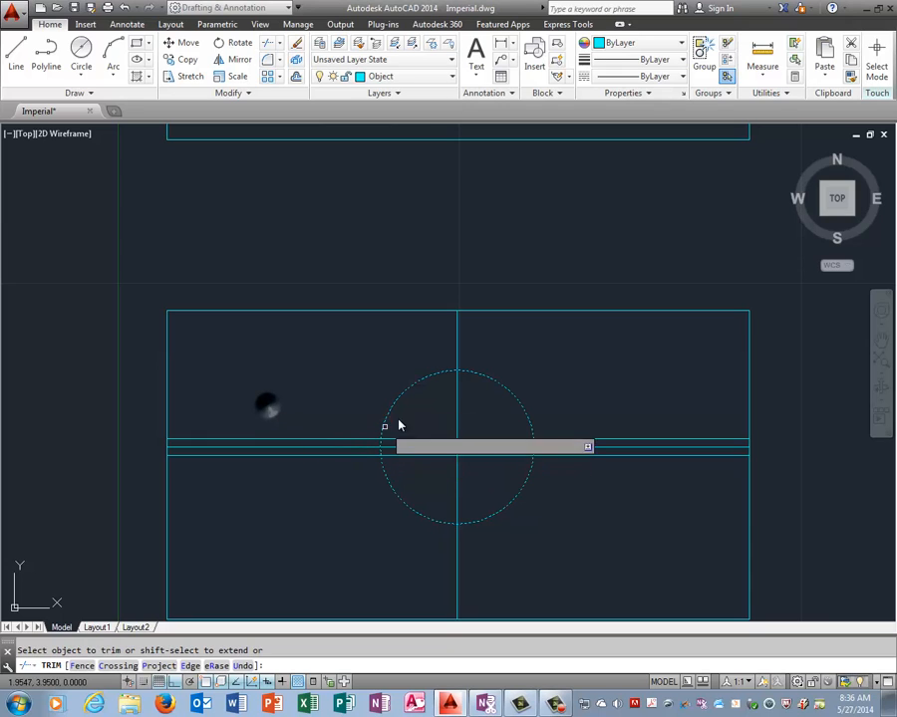
left_click(417, 414)
left_click(432, 466)
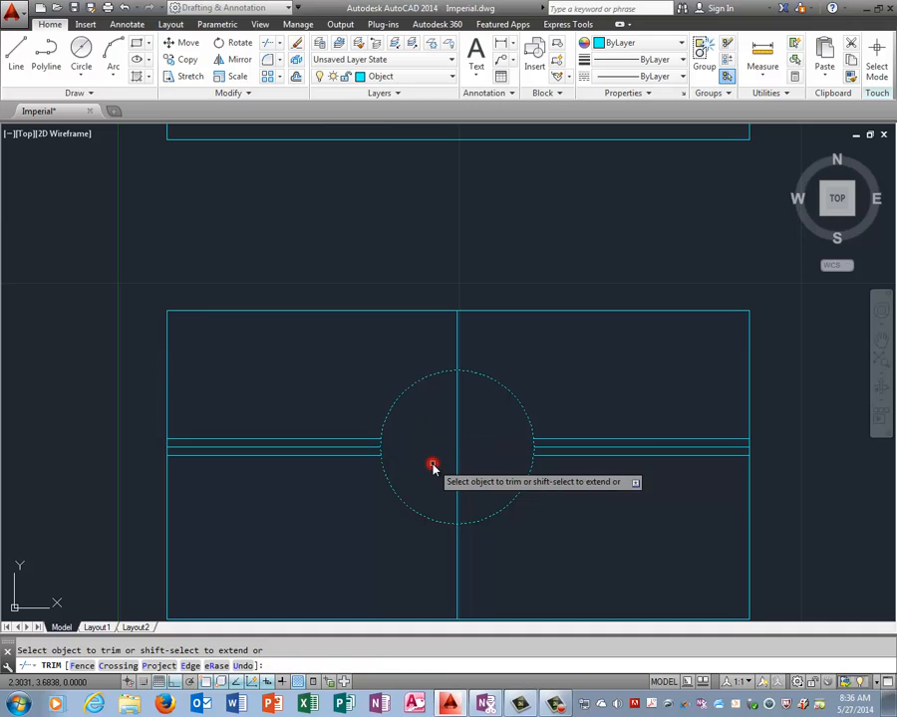
left_click(579, 435)
left_click(592, 466)
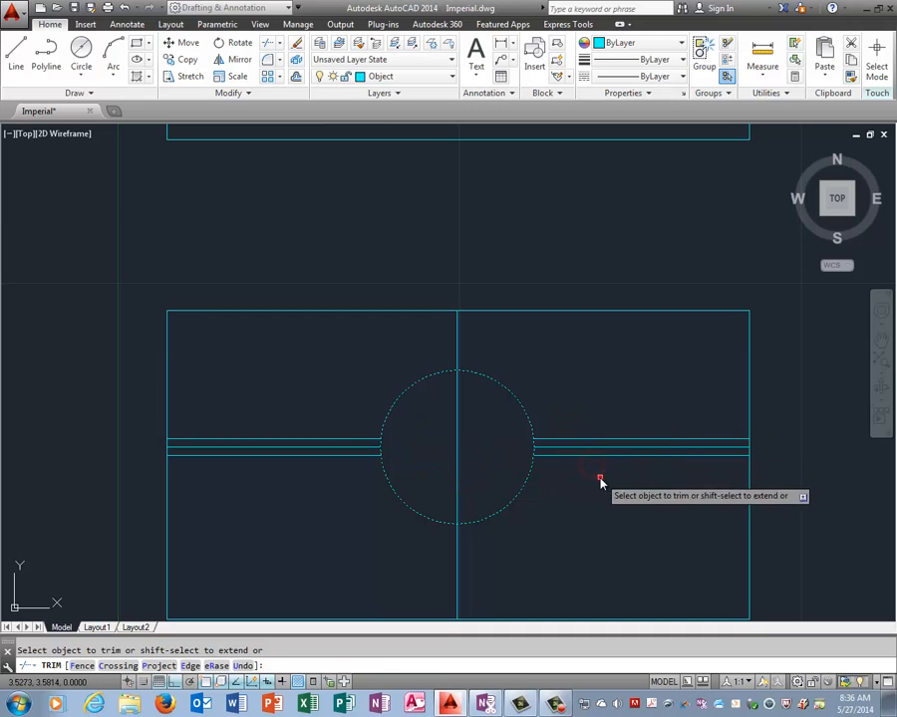
right_click(554, 423)
Erase the three horizontal line segments between the circle and the front view's right edge
left_click(570, 409)
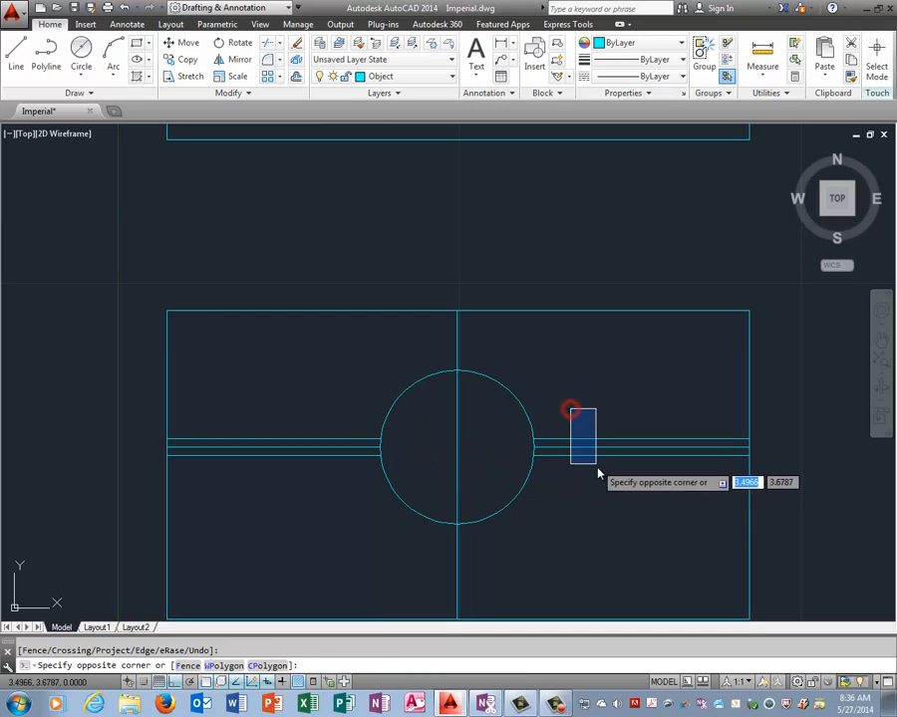
left_click(597, 469)
left_click(625, 480)
left_click(578, 421)
key("Delete")
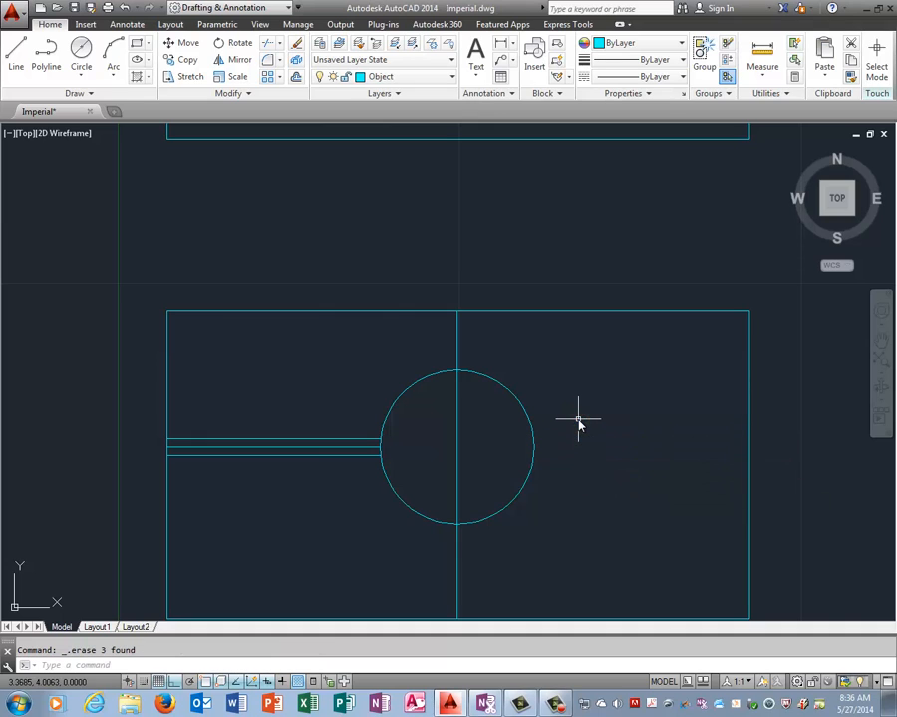
Trim away the circle's short arc between the two outer slot lines, using those lines as cutting edges
scroll(392, 479, "up", 2)
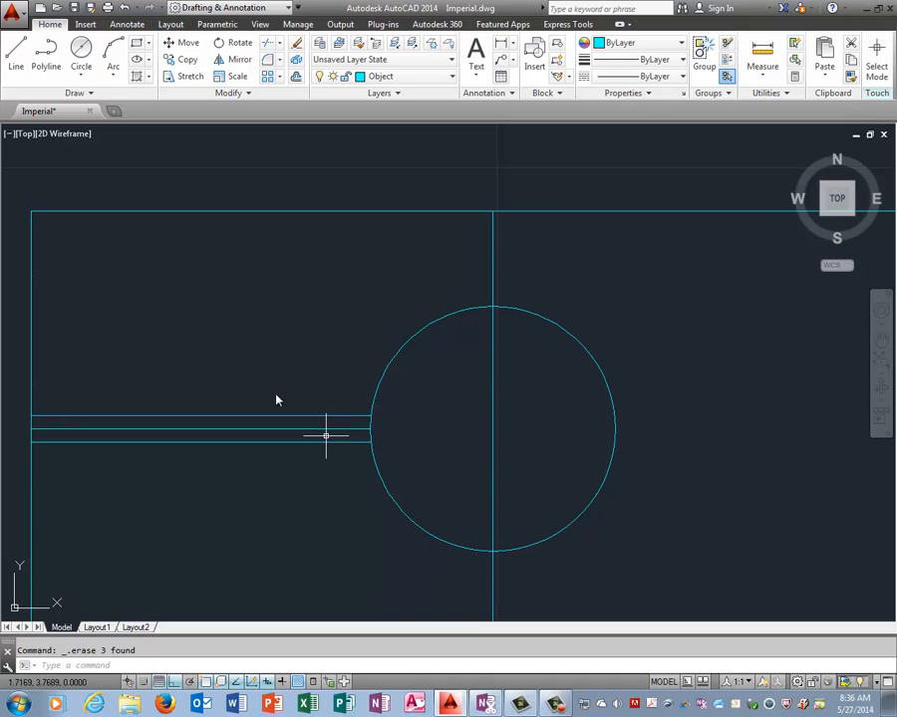
right_click(230, 291)
mouse_move(287, 319)
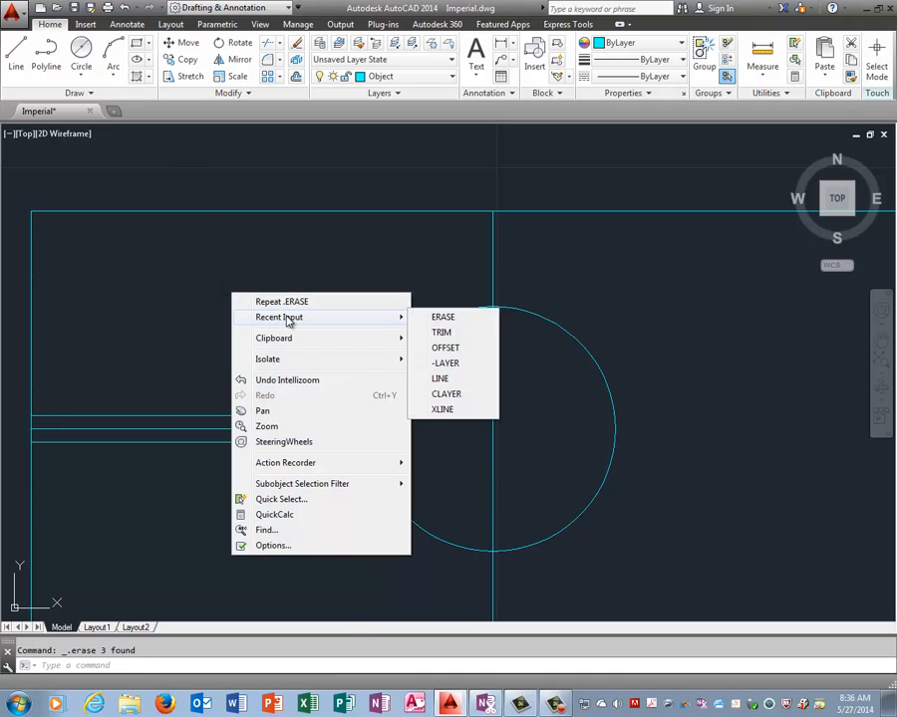
left_click(473, 338)
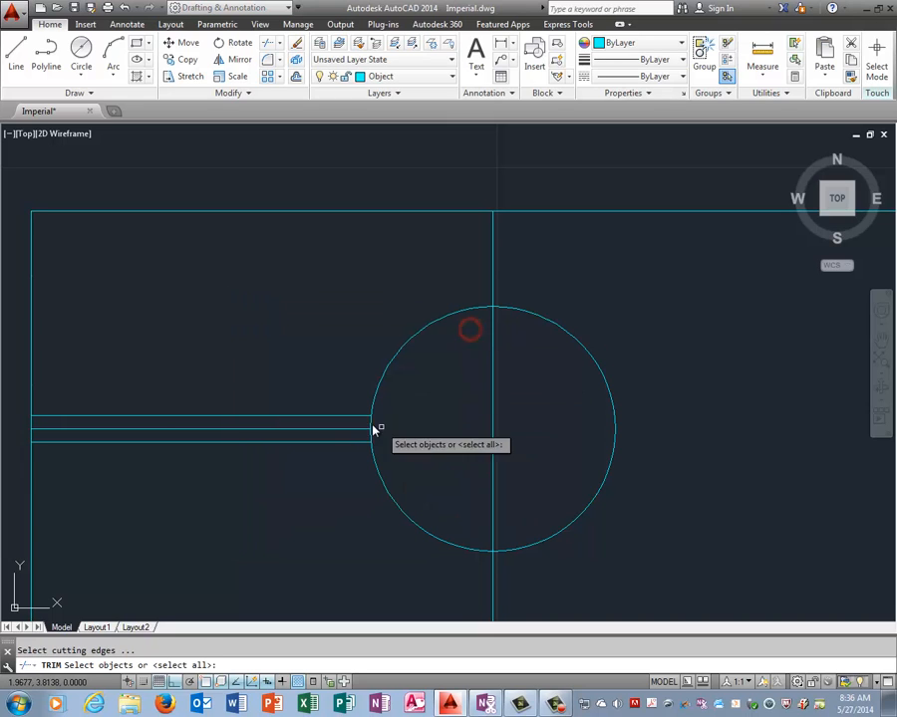
left_click(353, 415)
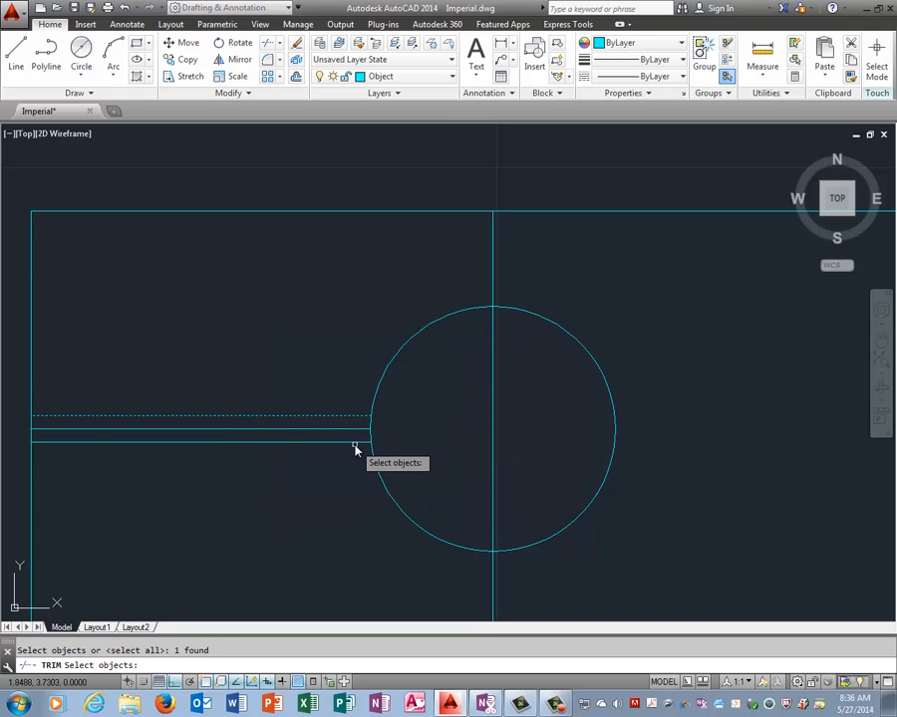
left_click(355, 442)
right_click(399, 435)
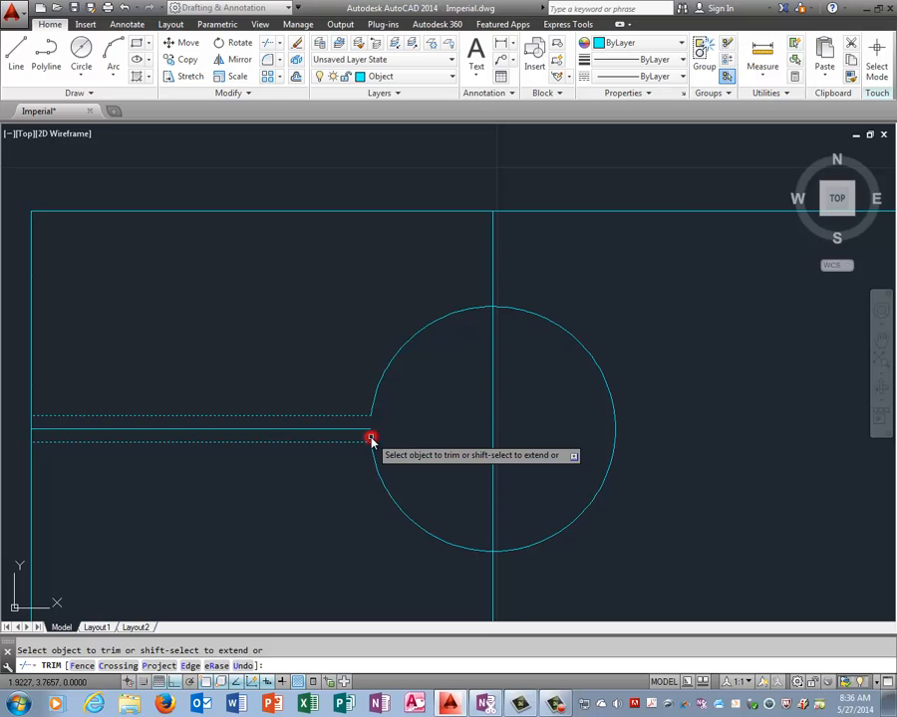
left_click(370, 440)
key("Return")
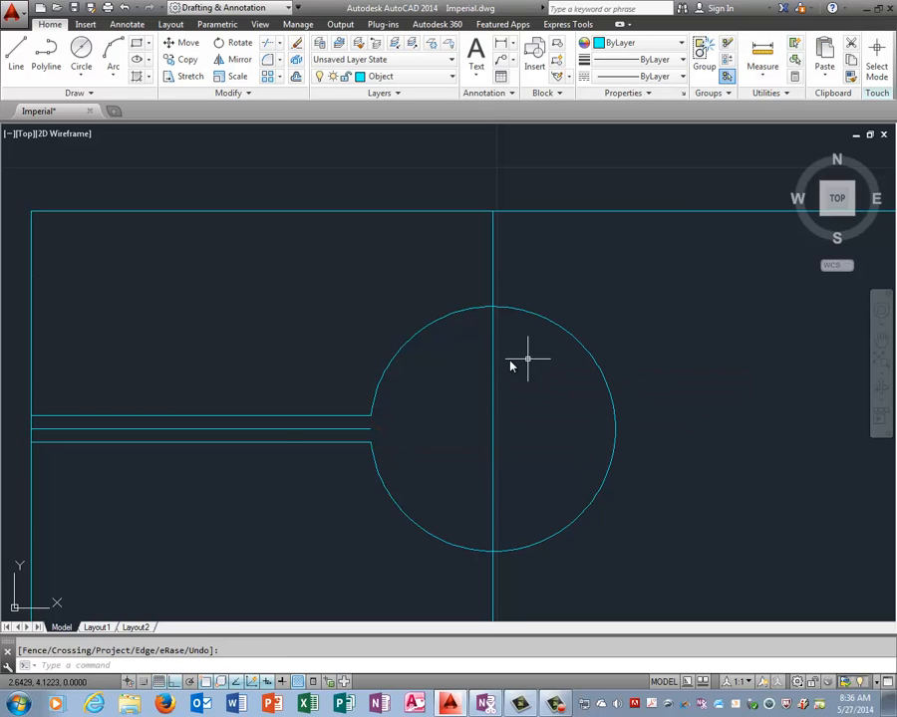
Erase the slot's middle horizontal line and the vertical line through the circle centre
left_click(279, 430)
key("Delete")
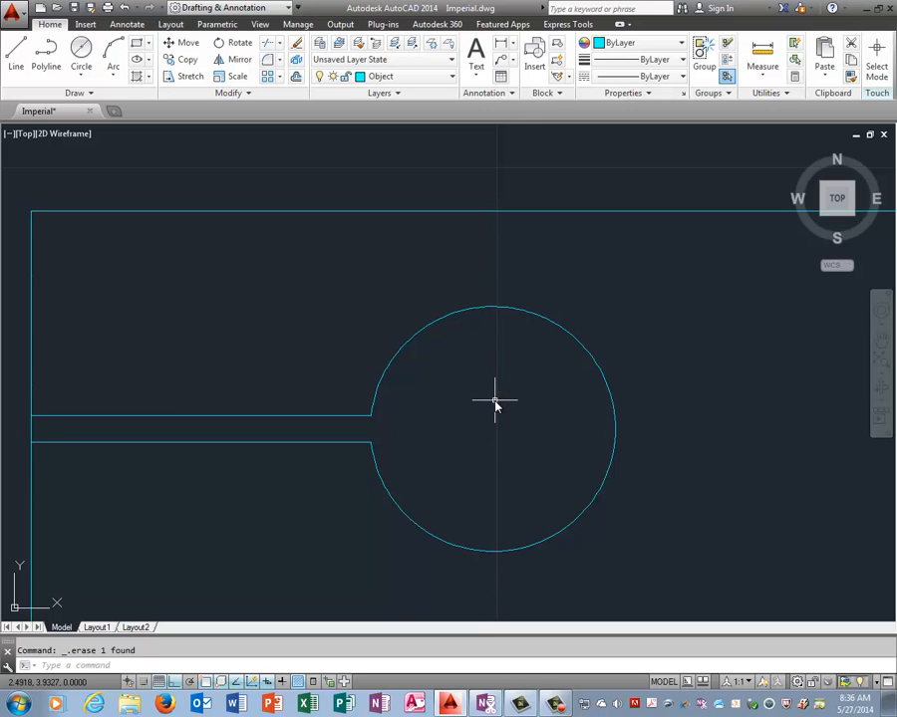
scroll(493, 402, "up", 2)
scroll(488, 409, "down", 4)
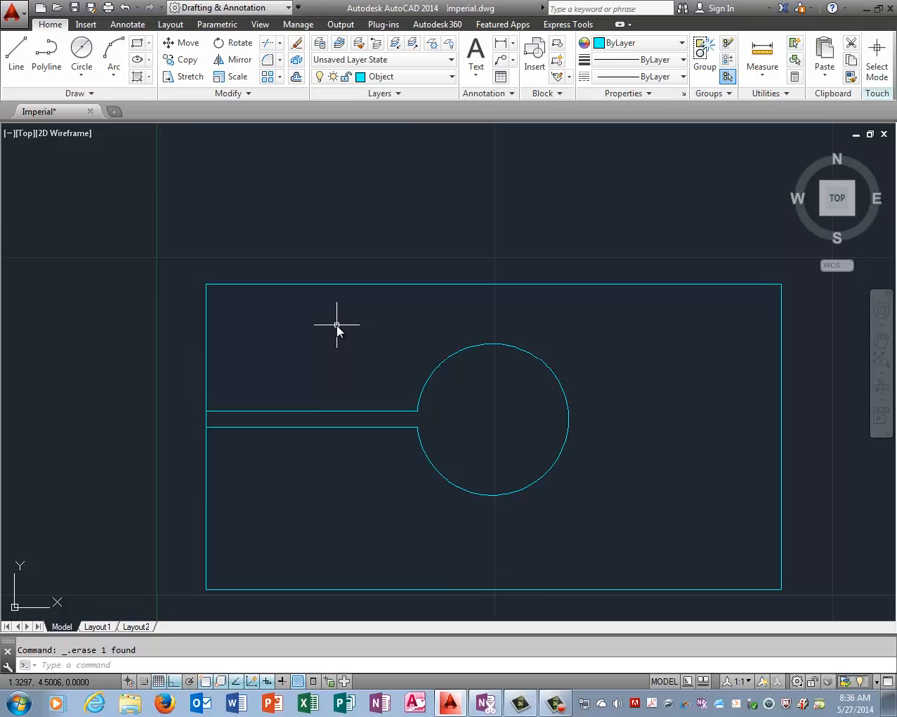
Offset the front view's left edge 1.06 to the right
key("Return")
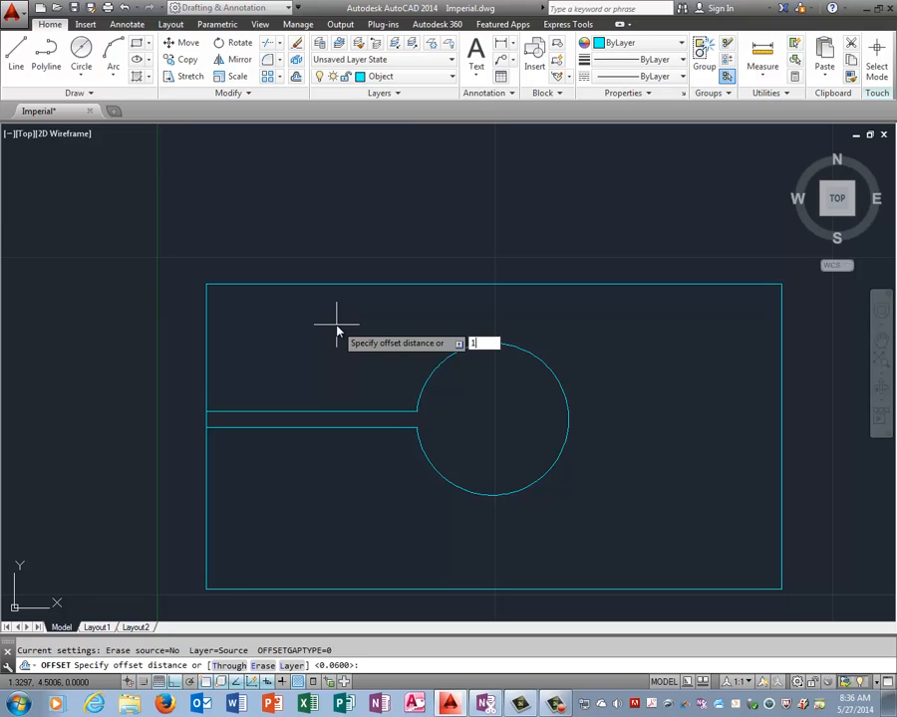
type("1.06")
key("Return")
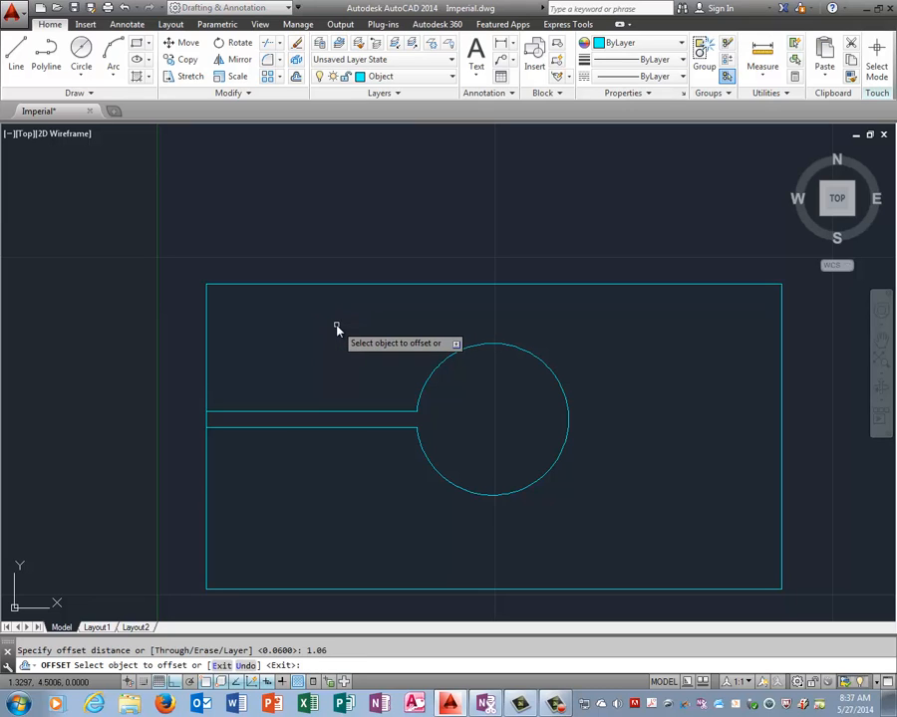
left_click(205, 357)
left_click(431, 343)
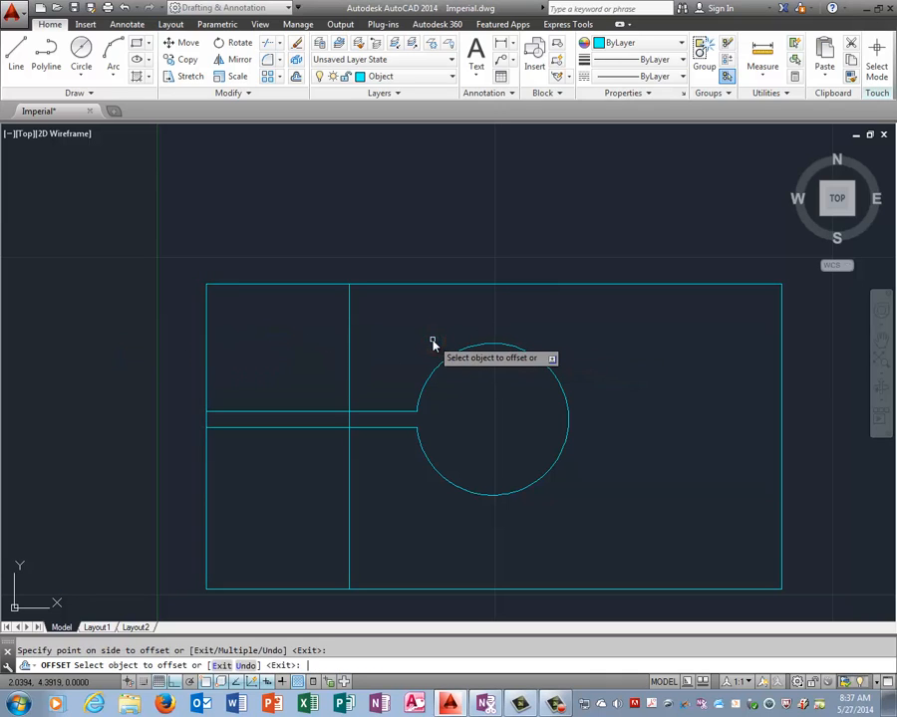
key("Return")
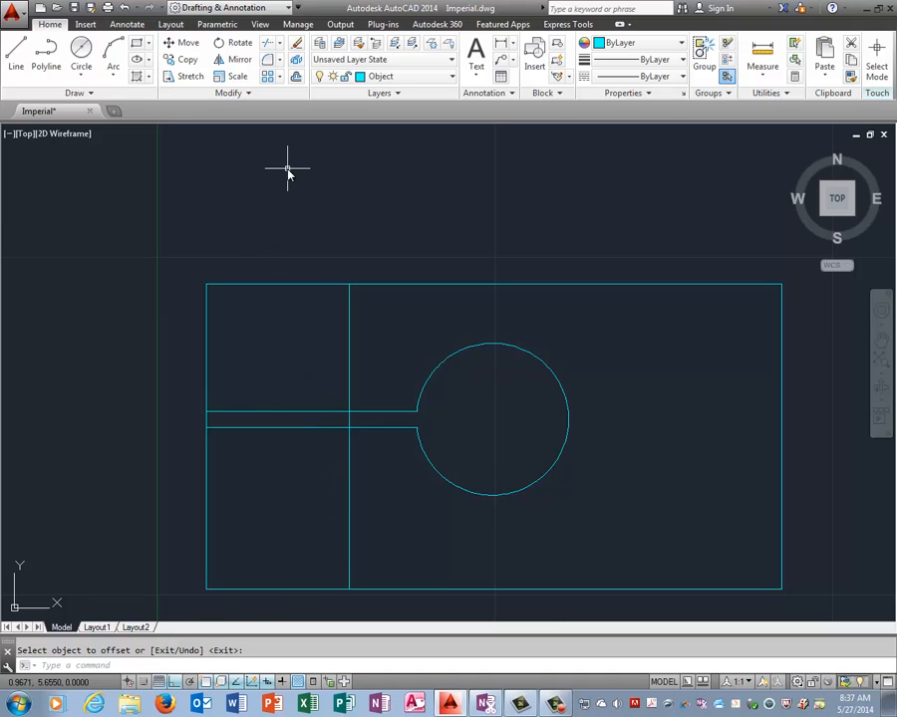
Draw a line at 240° from the upper end of the 1.06 offset line to beyond the front view's left edge
left_click(16, 52)
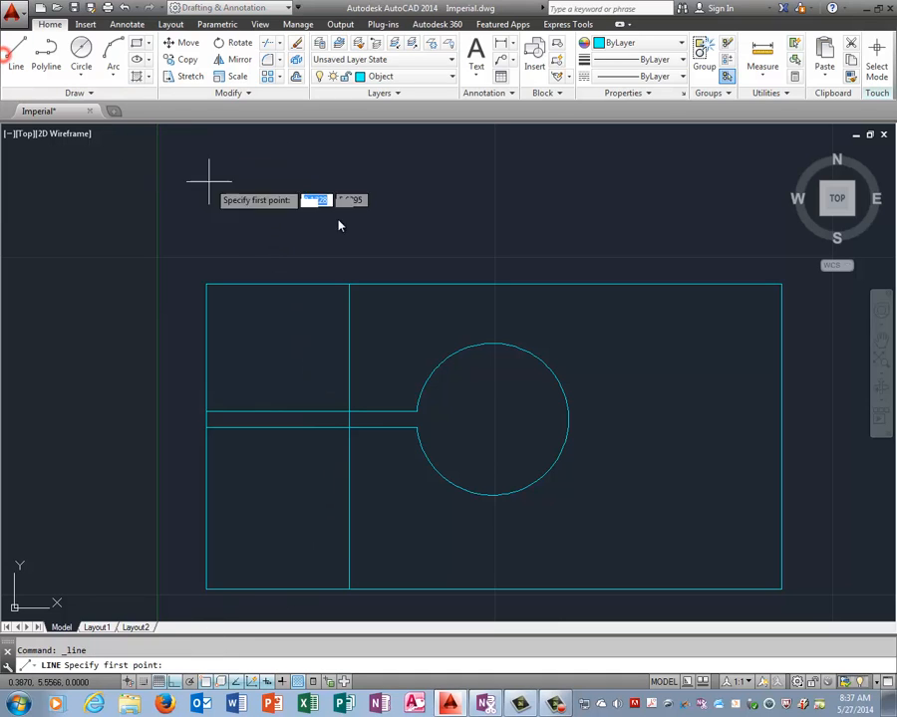
left_click(348, 285)
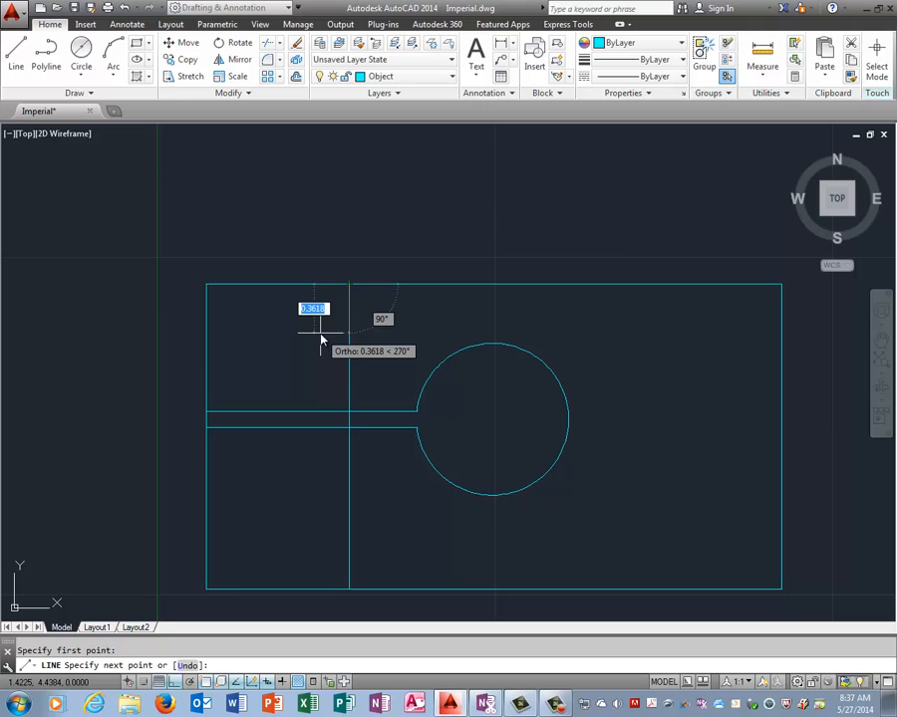
key("shift")
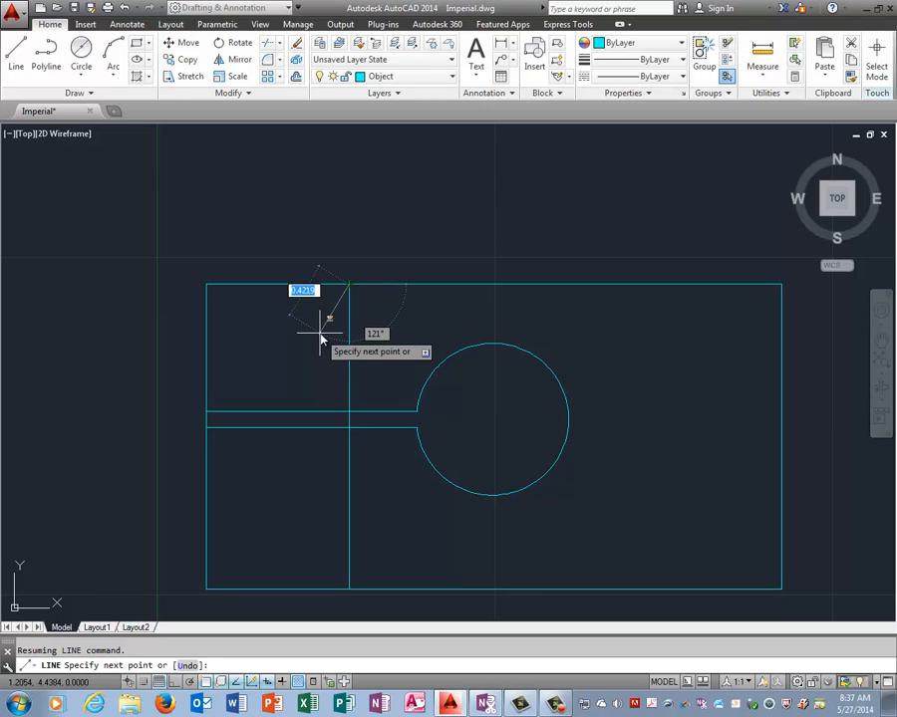
type("<")
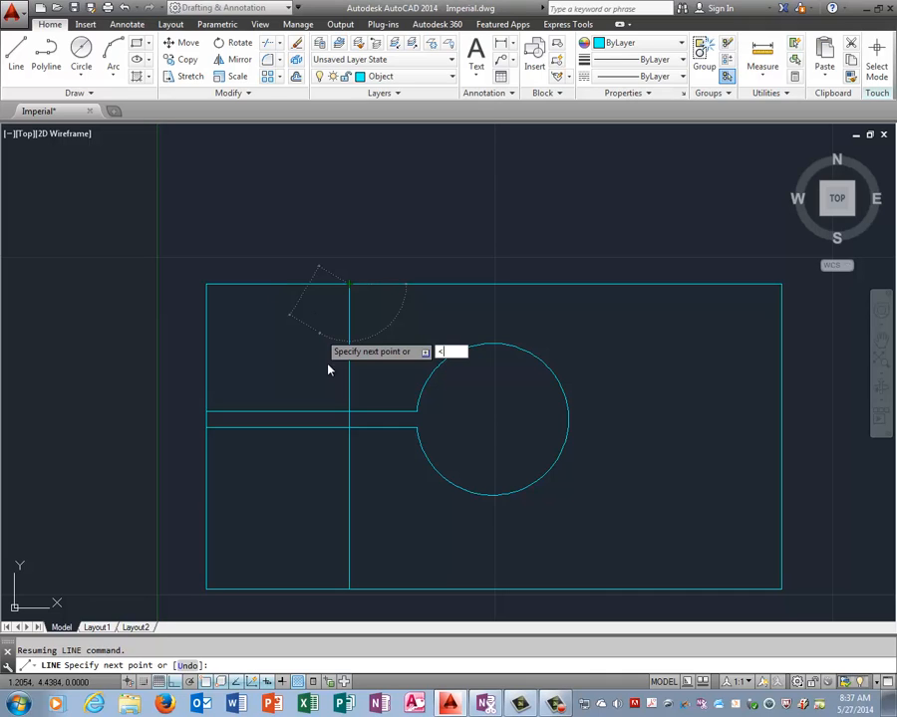
type("240")
key("Return")
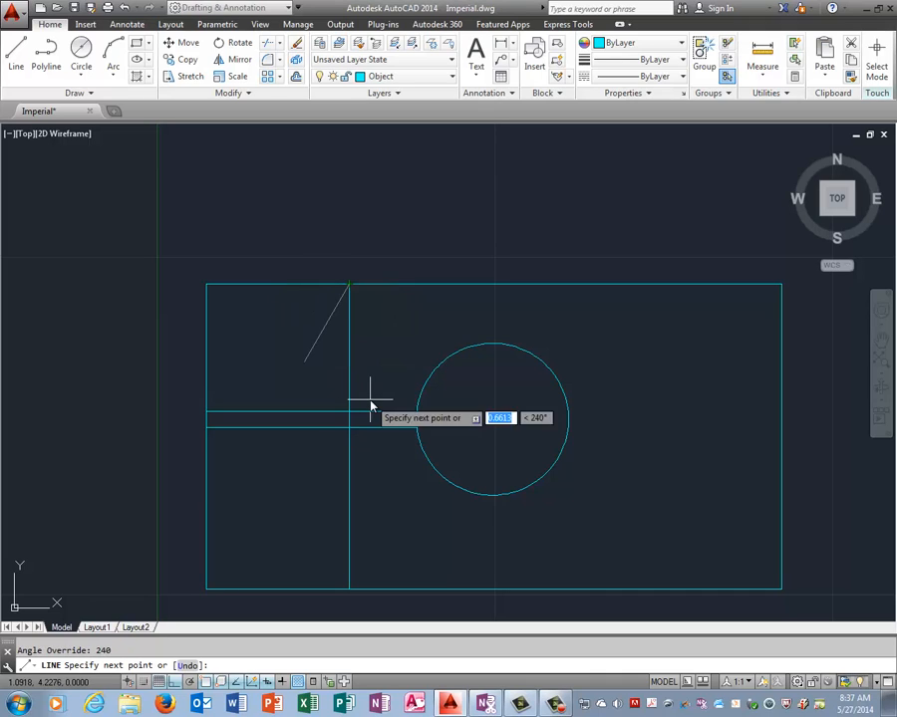
left_click(165, 585)
right_click(157, 494)
left_click(188, 503)
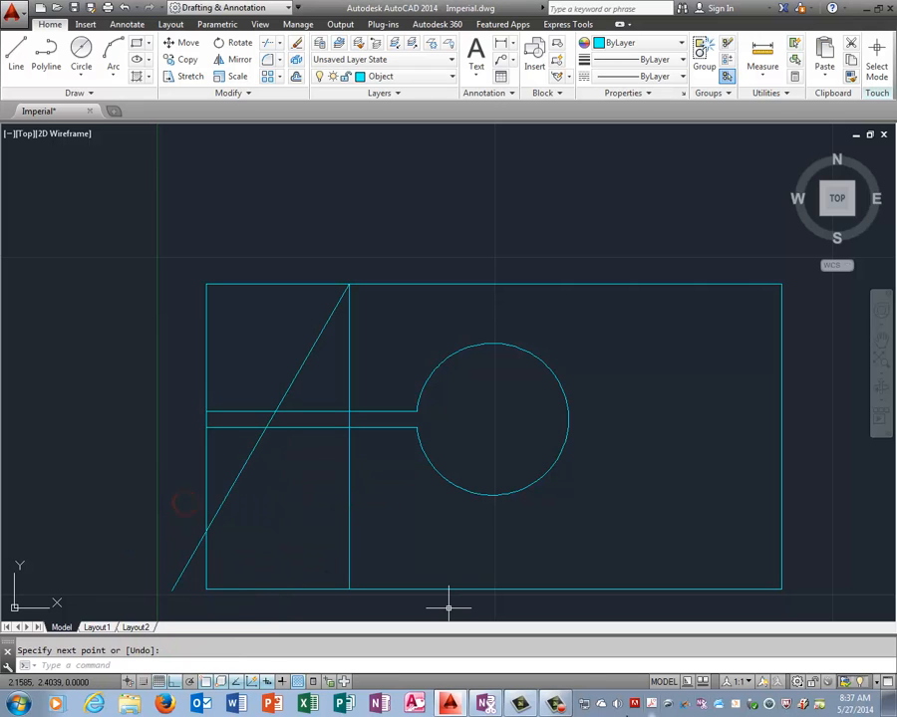
left_click(555, 703)
left_click(837, 635)
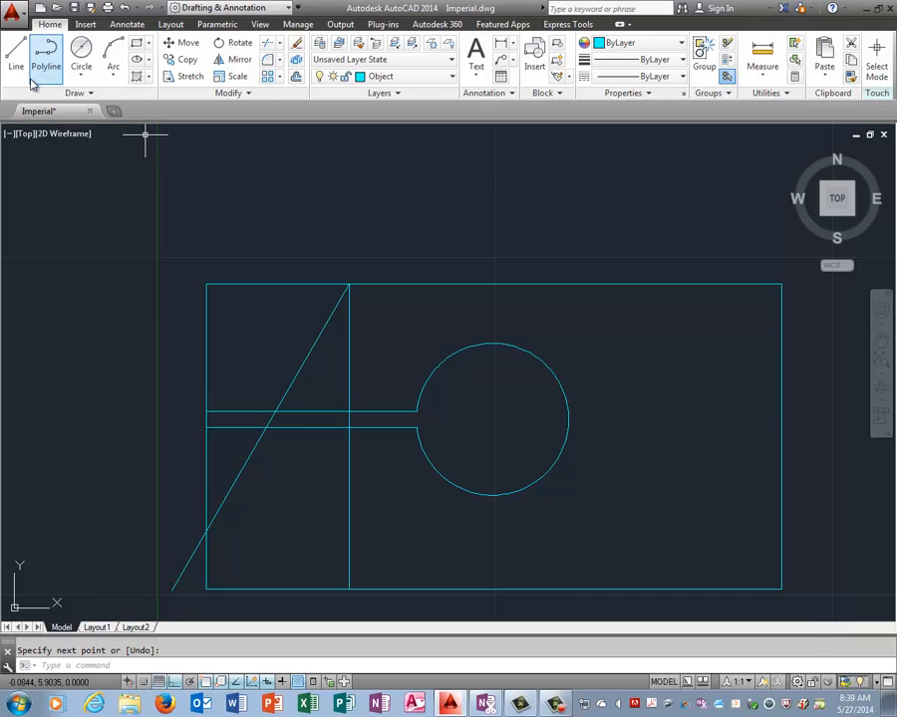
type("offse")
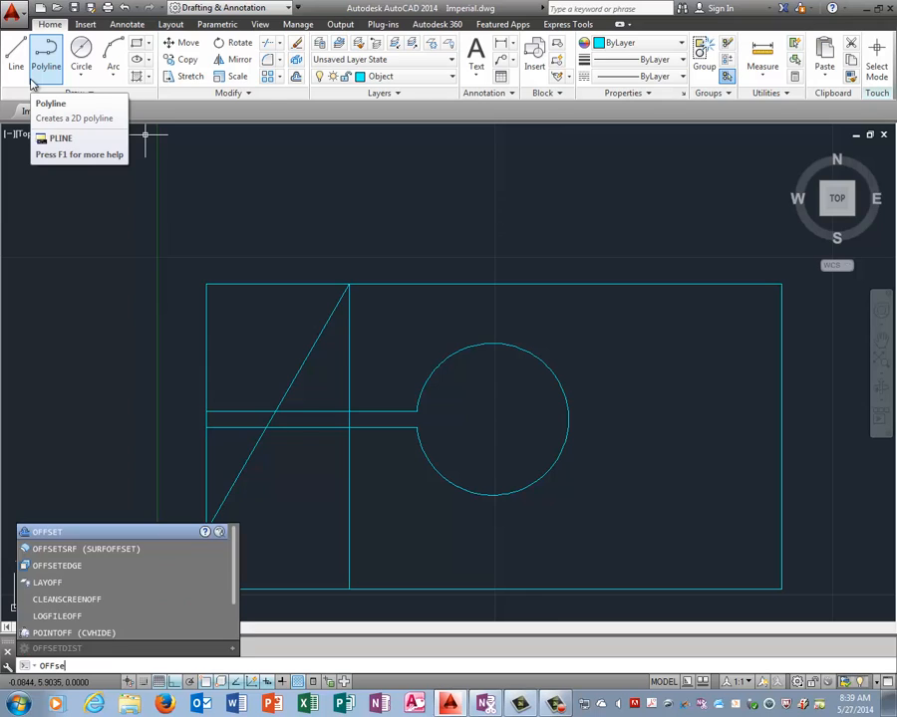
type("t")
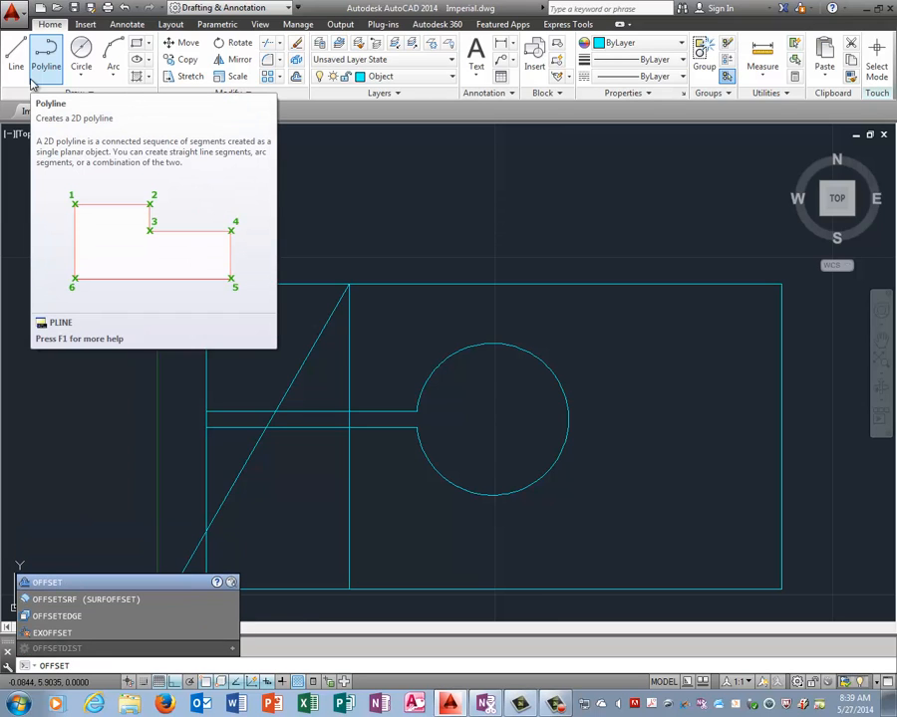
key("Return")
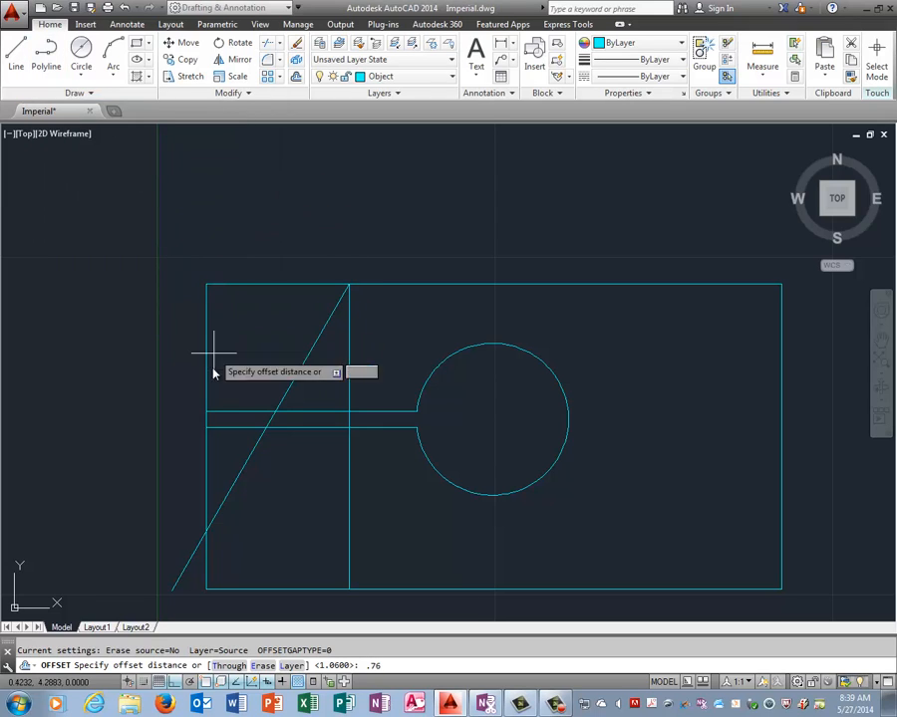
type(".76.7")
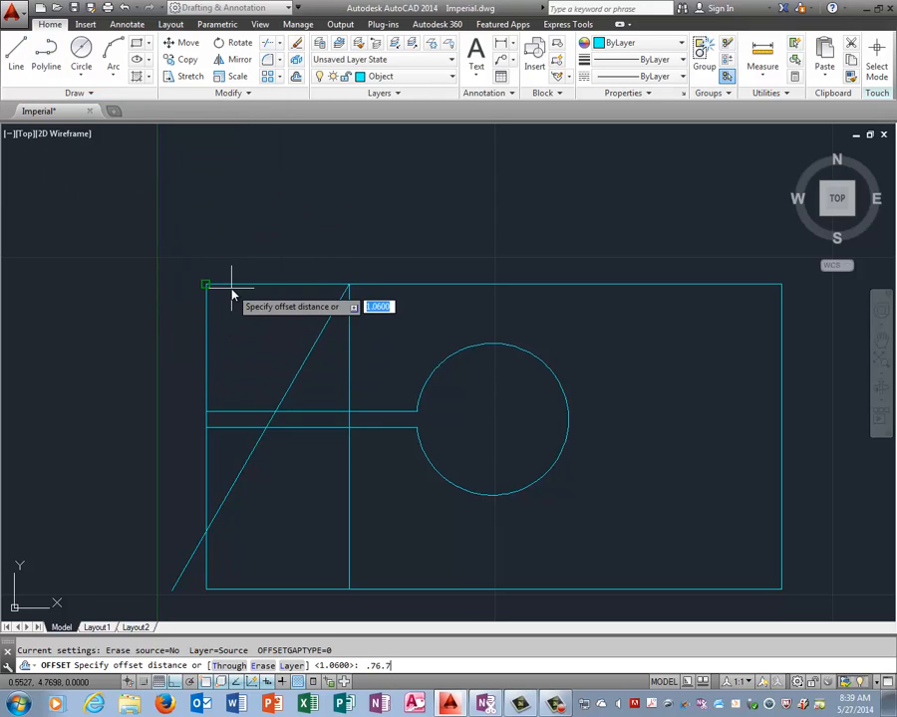
type("6")
key("Return")
key("Return")
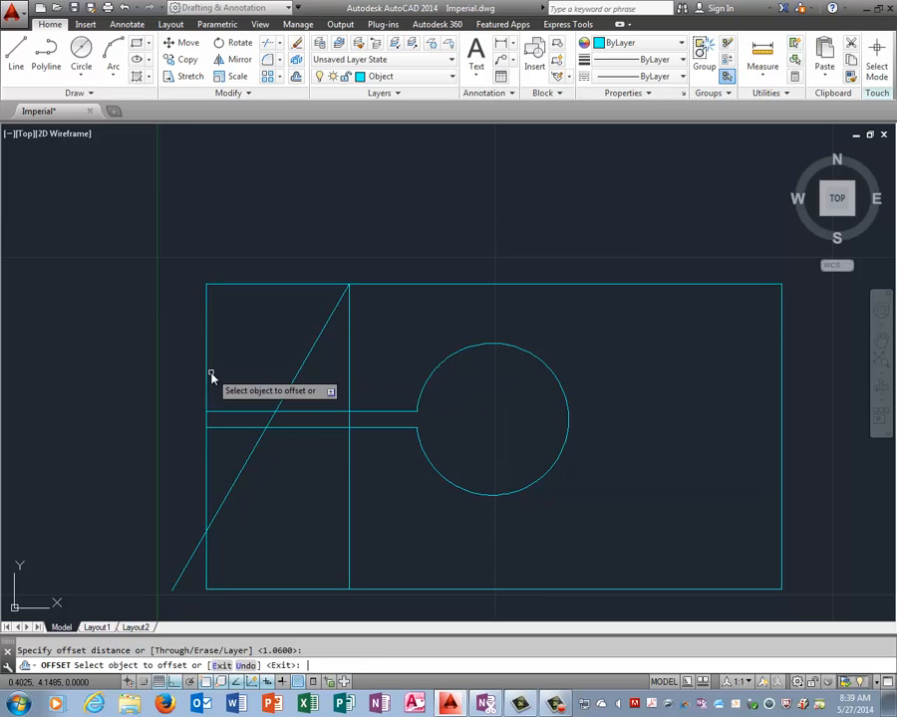
key("Return")
Offset the front view's left edge .76 to the right
key("Return")
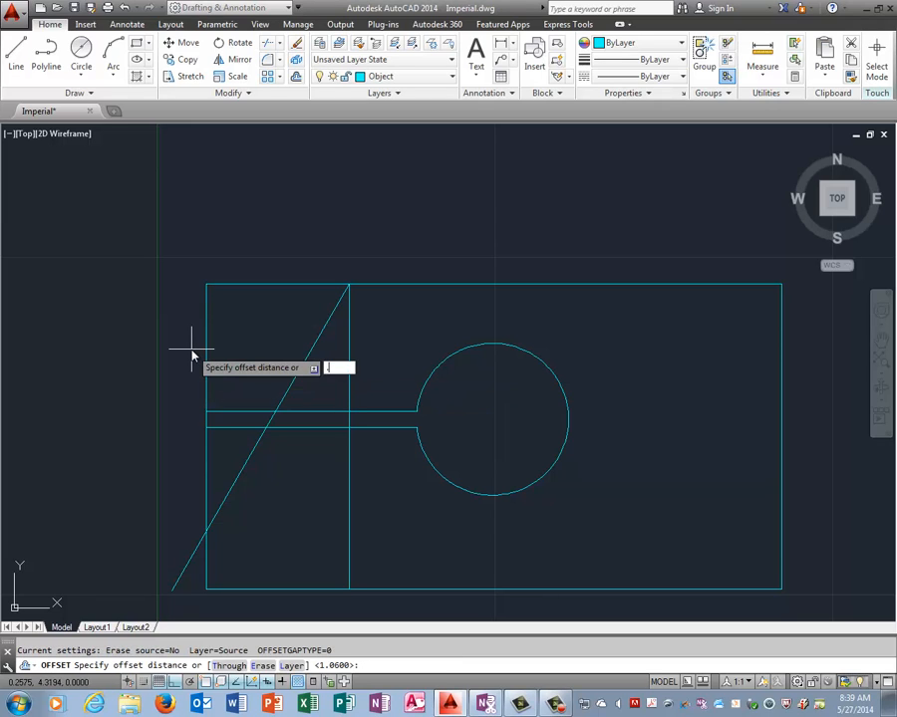
type(".76")
key("Return")
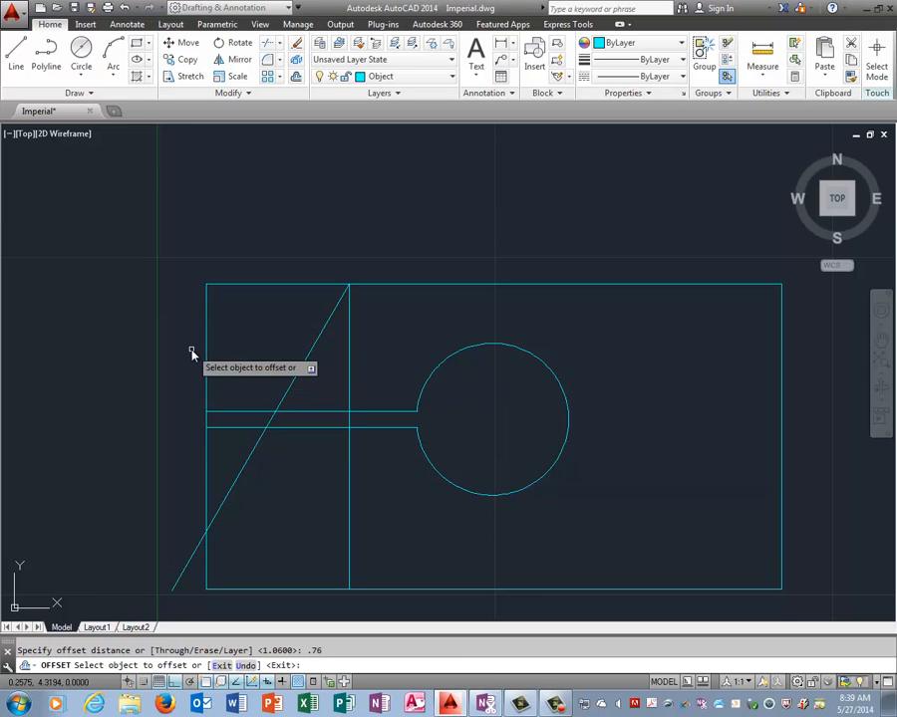
left_click(206, 356)
left_click(234, 361)
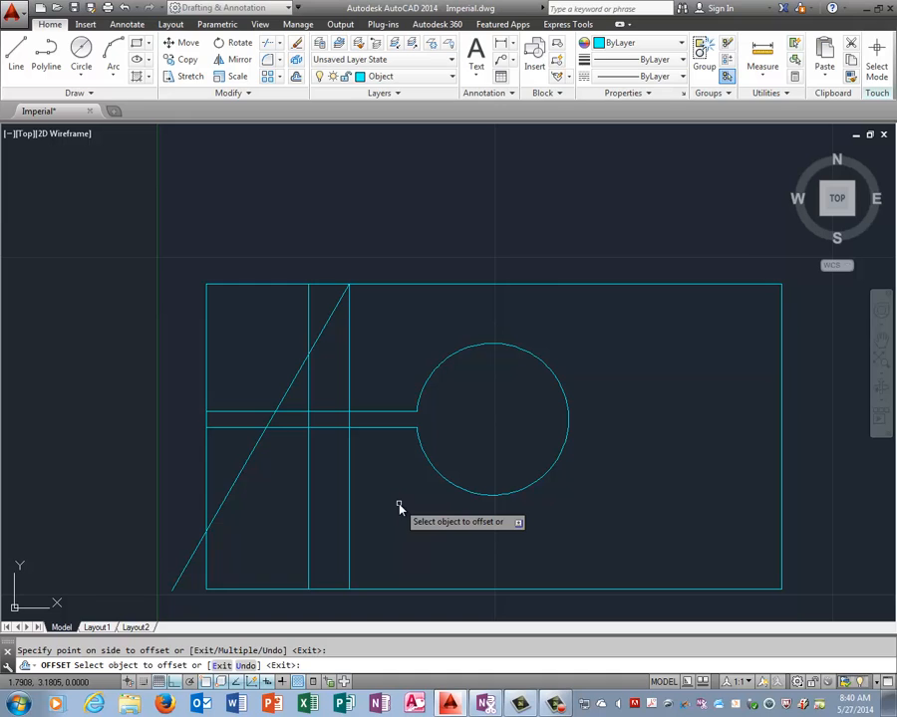
key("Return")
Offset the front view's bottom edge .88 upward
right_click(502, 199)
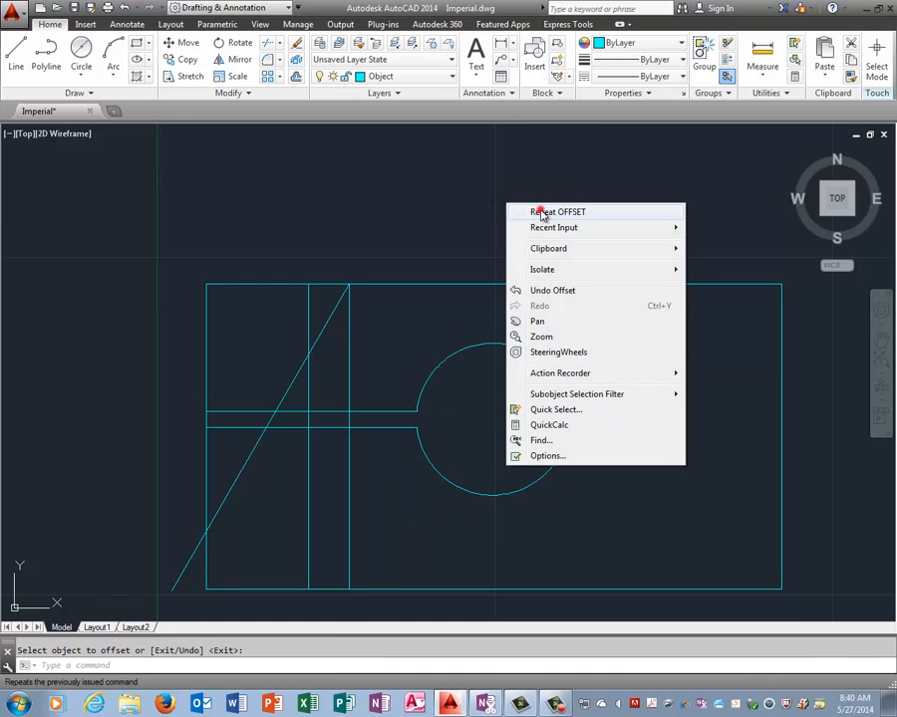
left_click(530, 209)
type(".88")
key("Return")
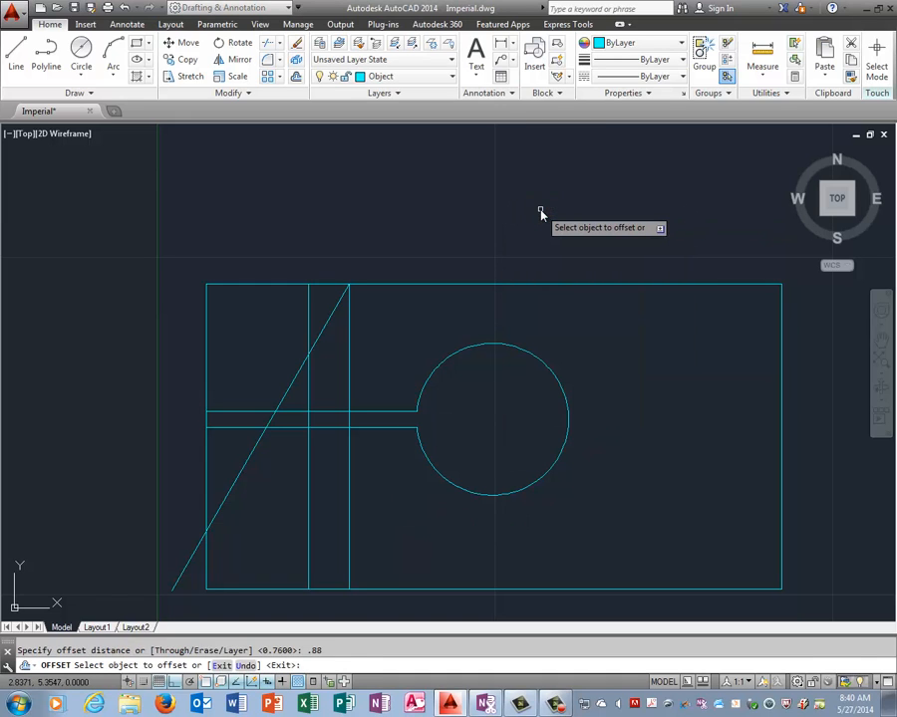
left_click(497, 592)
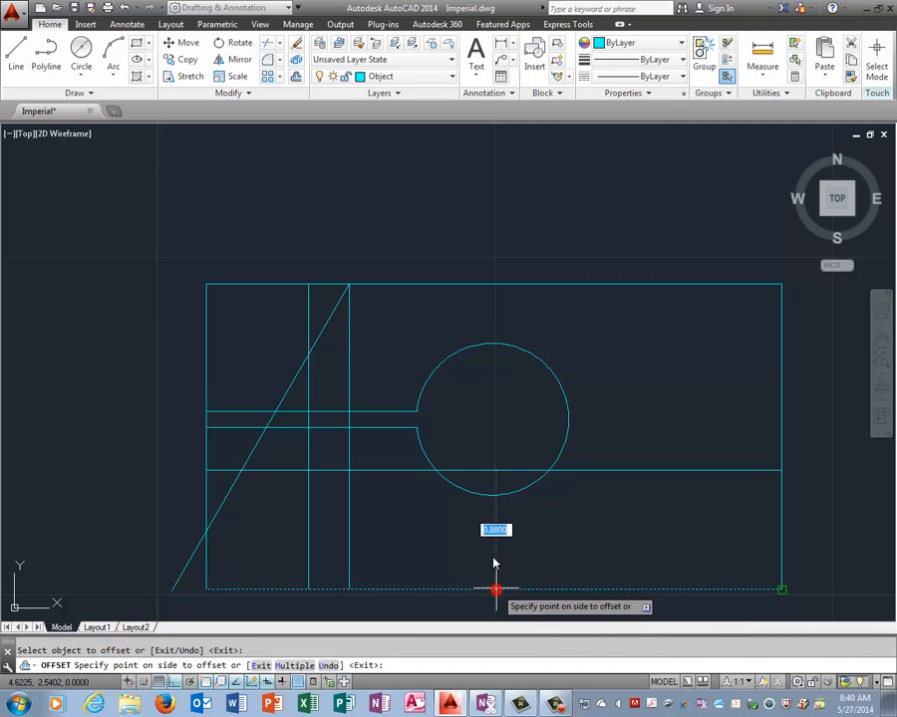
left_click(488, 541)
key("Return")
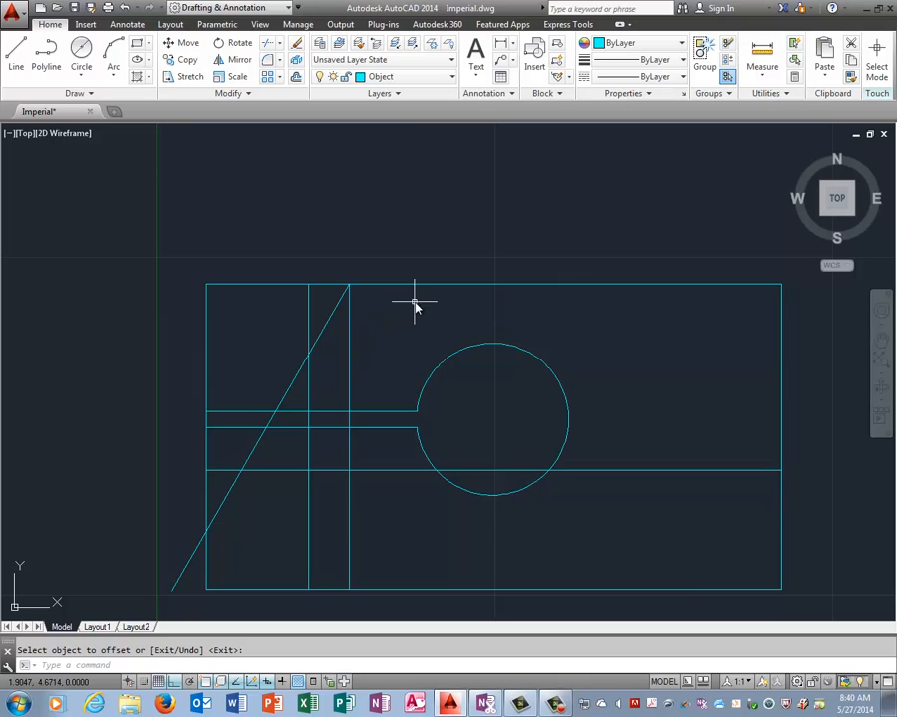
Trim the front view's top edge, left edge and inner offset and slot lines where they extend outside the 240° angled line
key("Return")
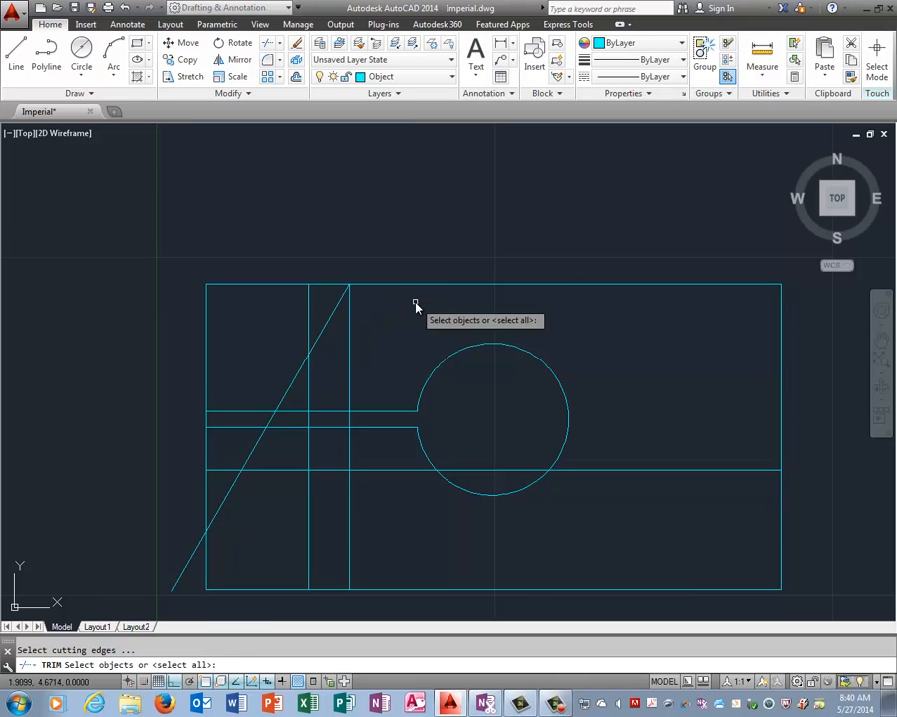
left_click(334, 317)
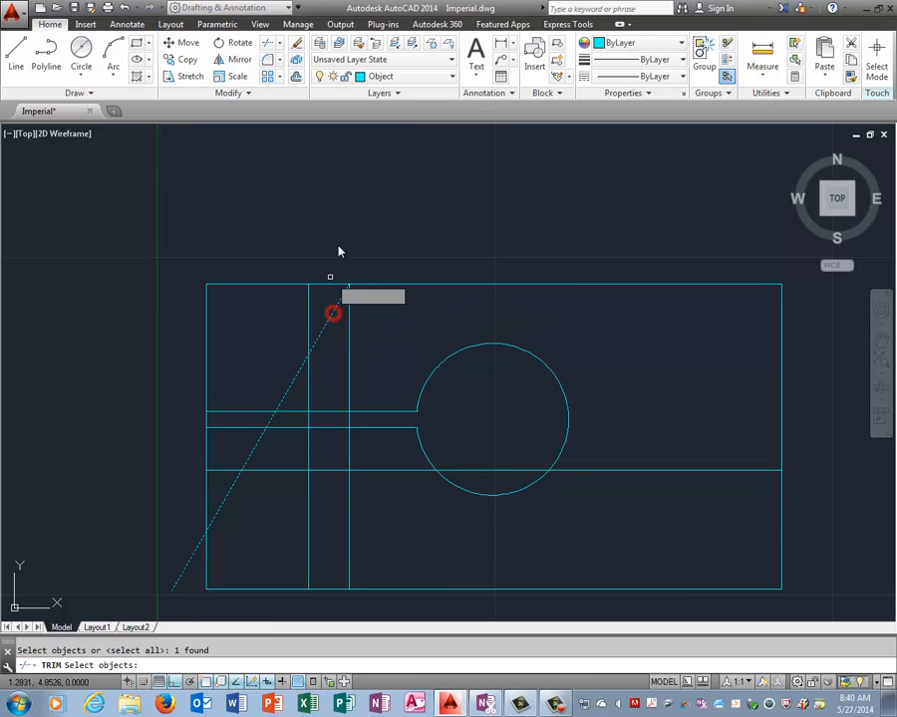
right_click(340, 237)
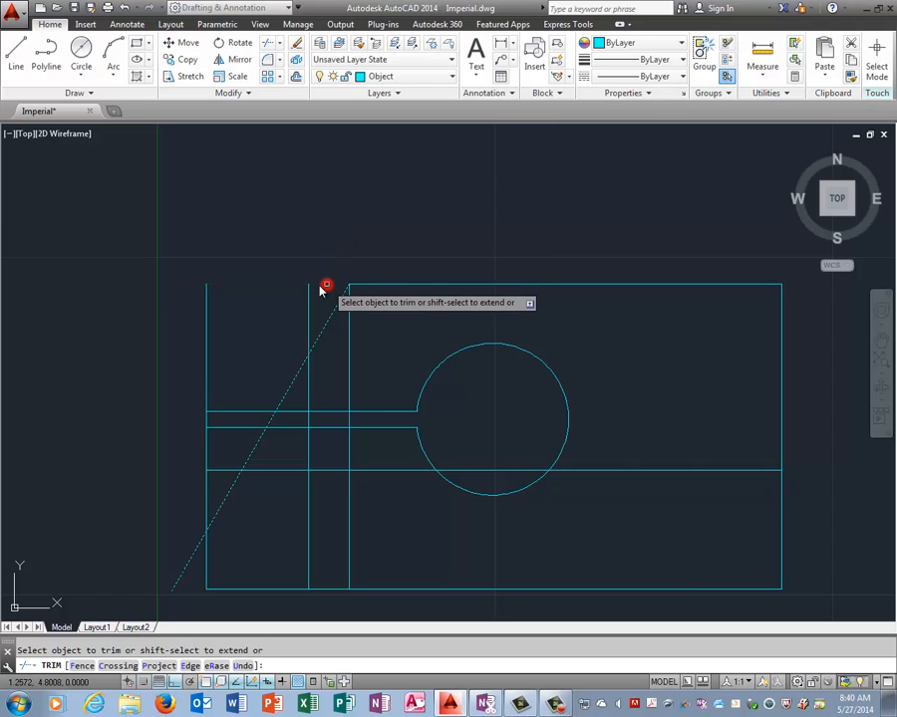
left_click(206, 346)
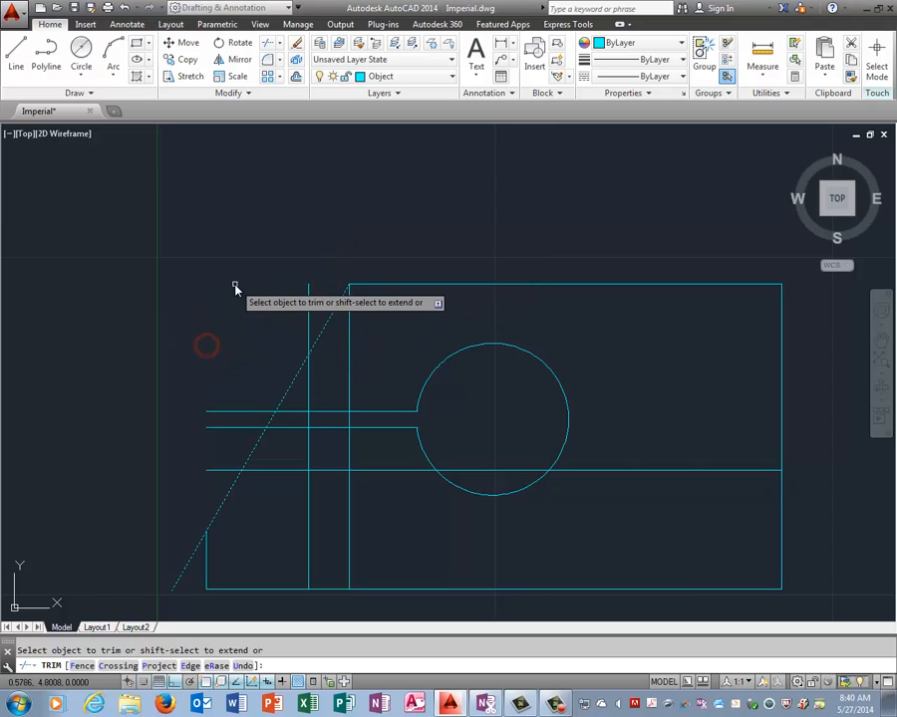
left_click(219, 361)
left_click(229, 483)
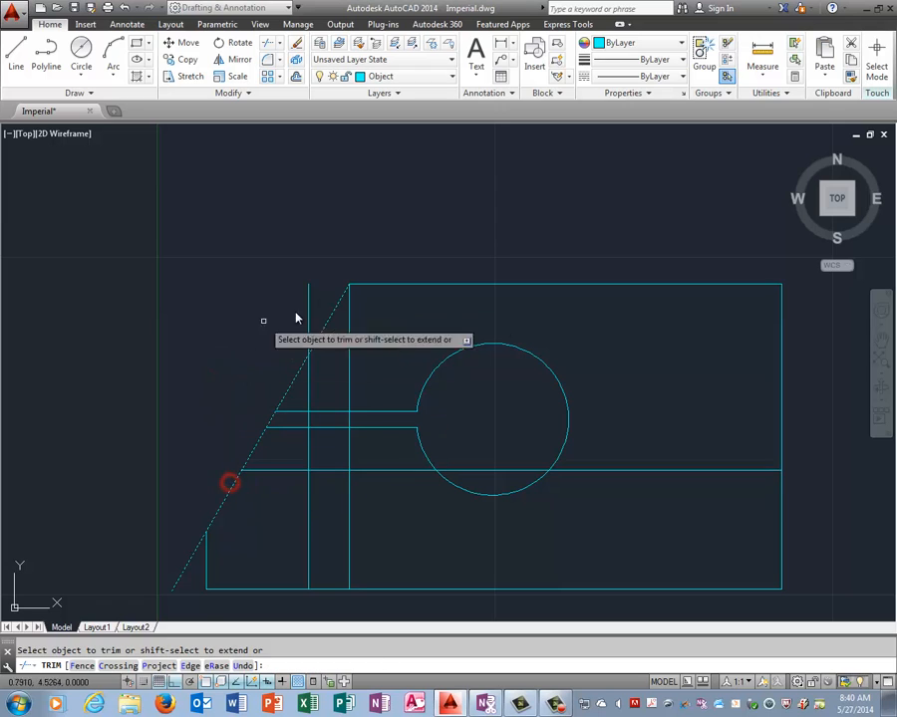
left_click(324, 285)
left_click(296, 320)
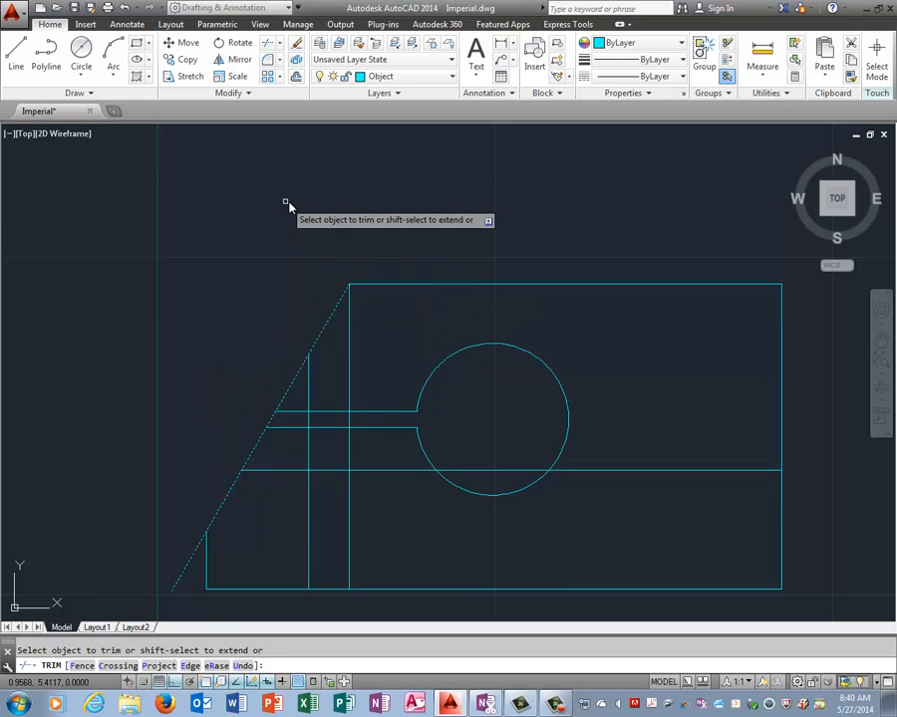
key("Return")
Trim the angled line's lower end where it extends beyond the front view's left edge
right_click(270, 289)
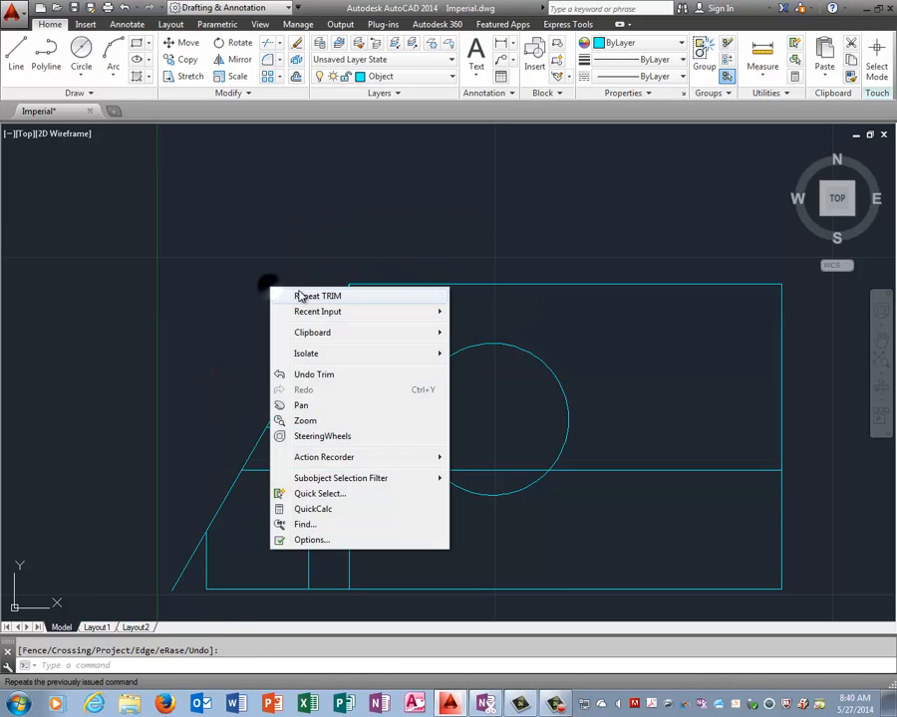
left_click(298, 294)
left_click(207, 568)
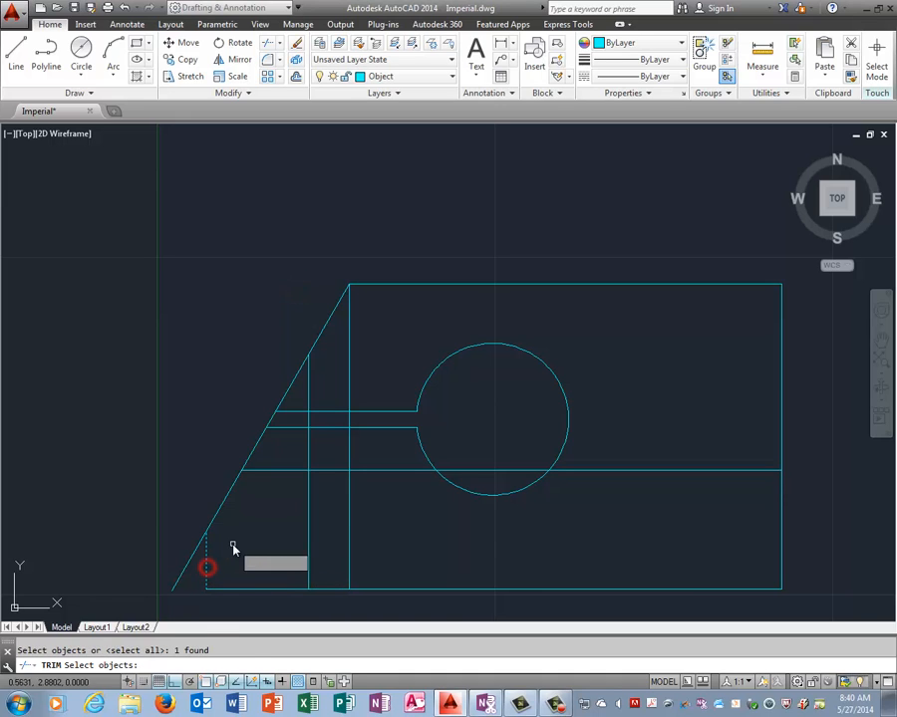
right_click(231, 539)
left_click(185, 571)
right_click(167, 509)
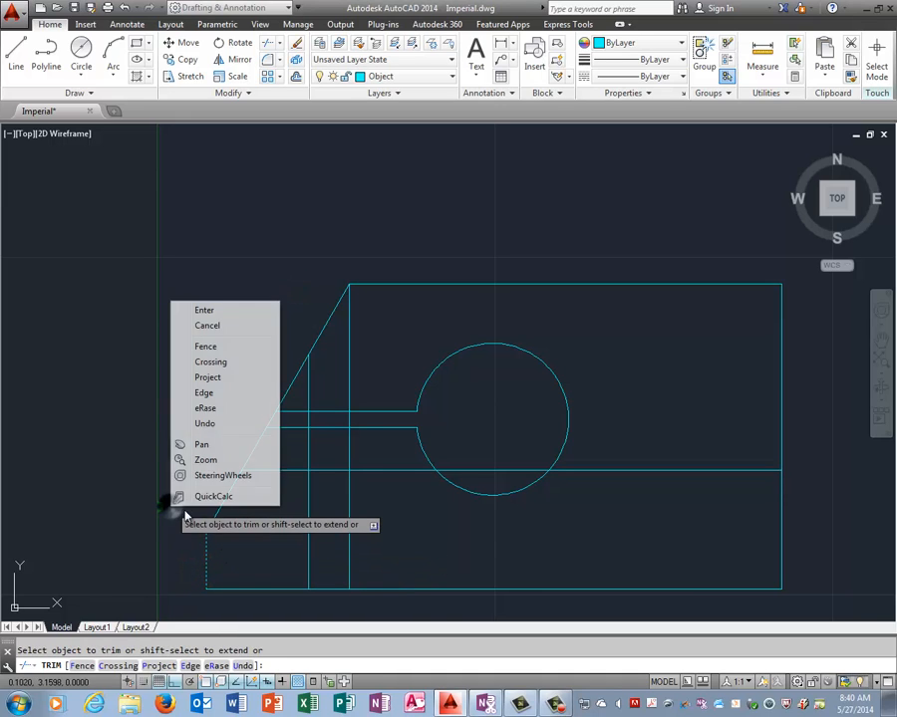
left_click(228, 309)
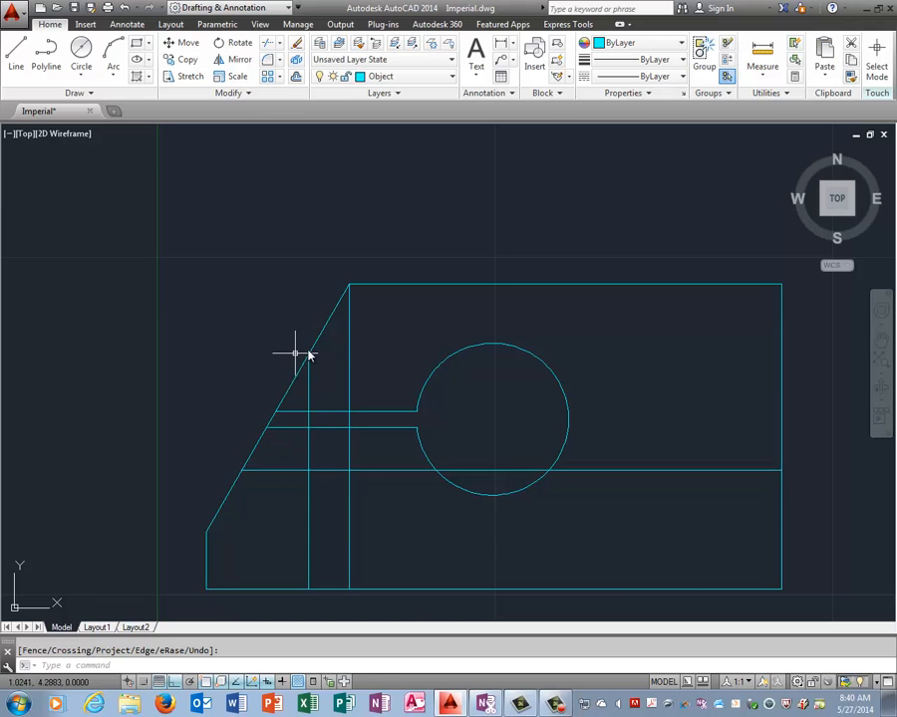
Trim the angled line between the .76 and .88 offset lines, and the slot lines outside the .76 offset line
right_click(235, 349)
left_click(248, 351)
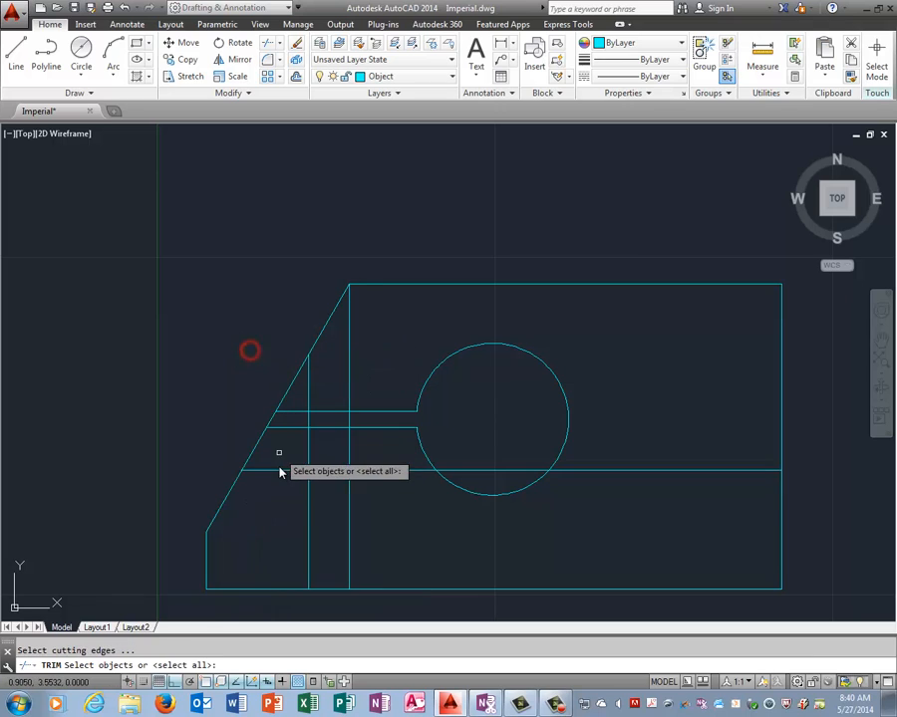
left_click(279, 471)
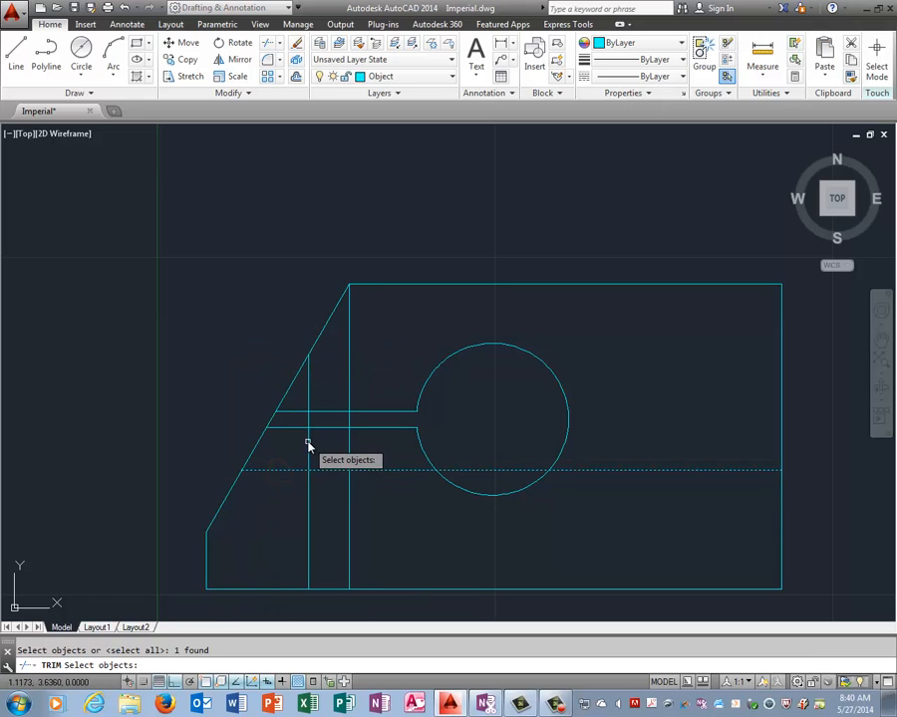
left_click(306, 441)
right_click(321, 442)
left_click(269, 418)
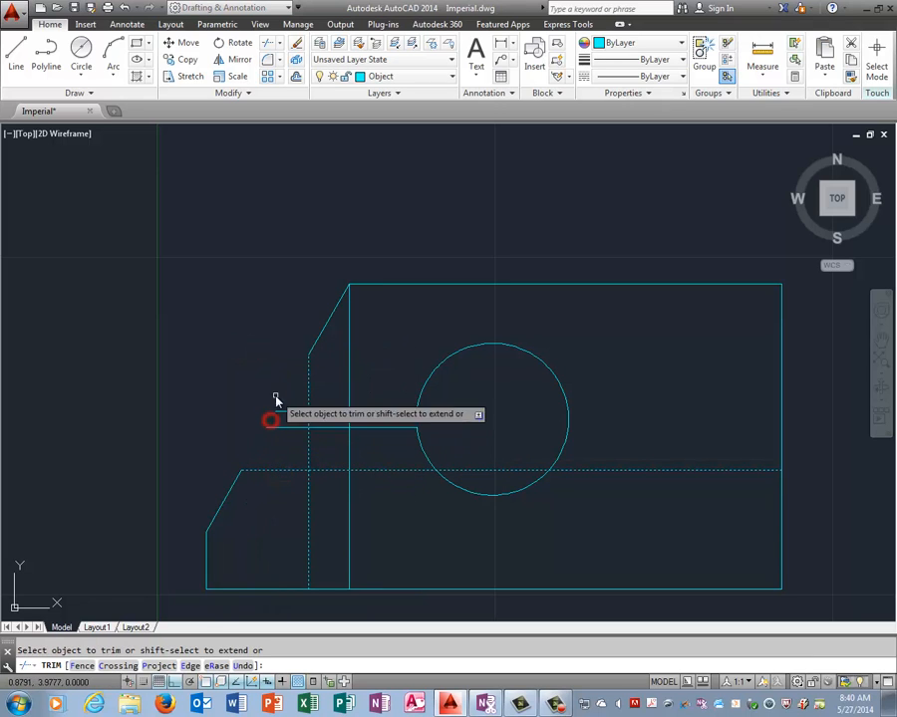
left_click(255, 385)
left_click(295, 444)
right_click(278, 423)
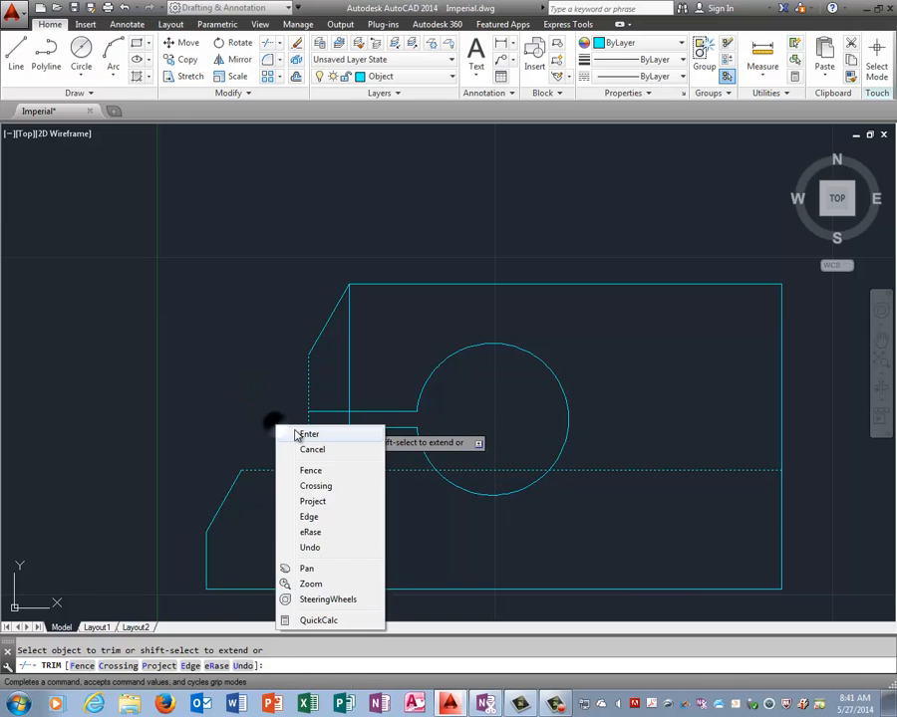
left_click(299, 429)
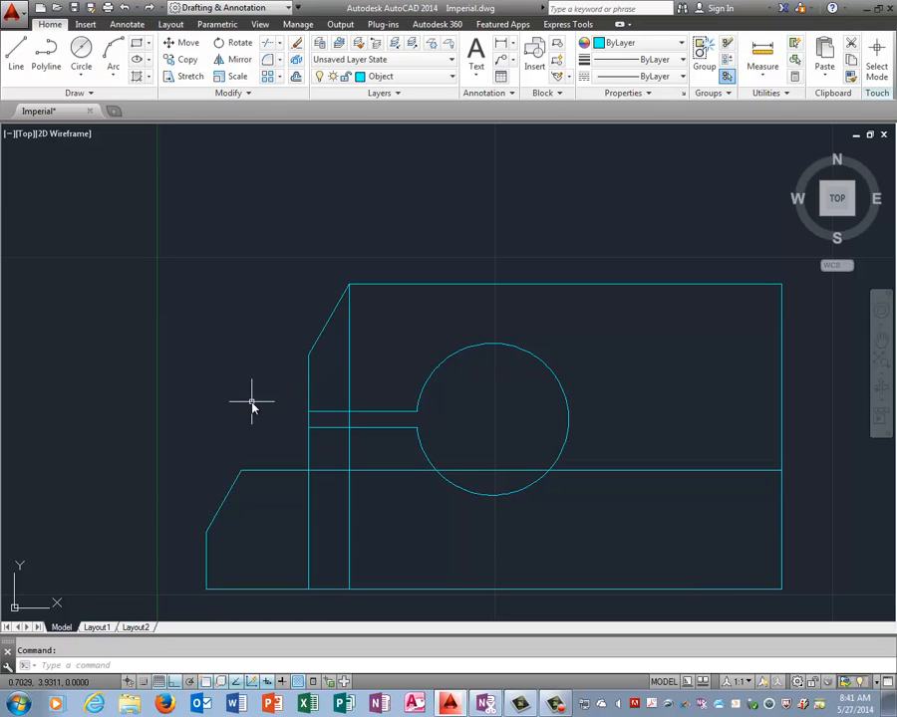
Trim both vertical offset lines below the .88 horizontal offset line
right_click(226, 366)
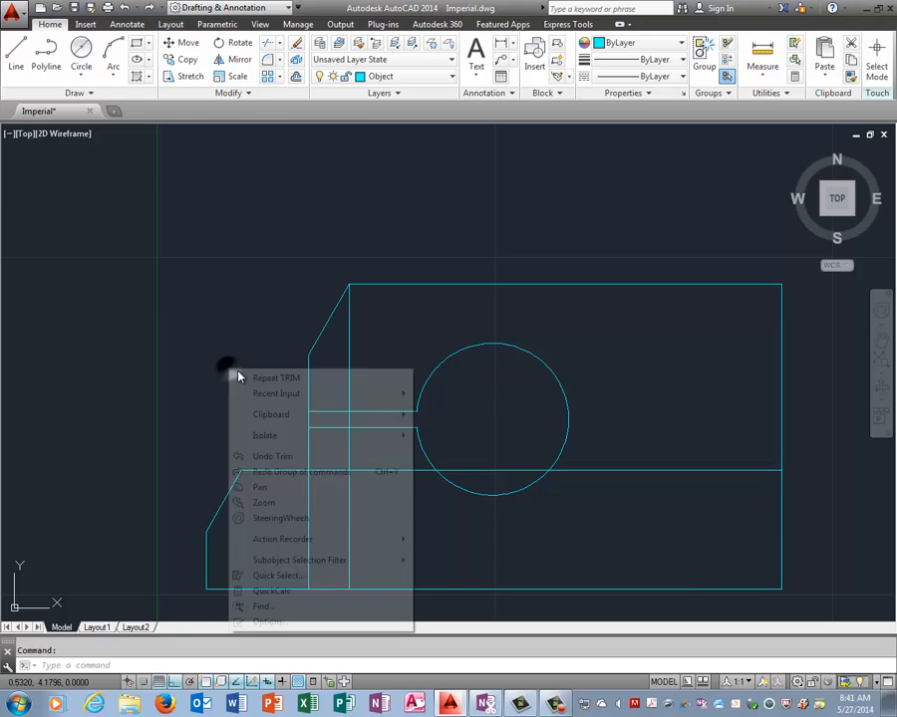
left_click(251, 374)
left_click(281, 472)
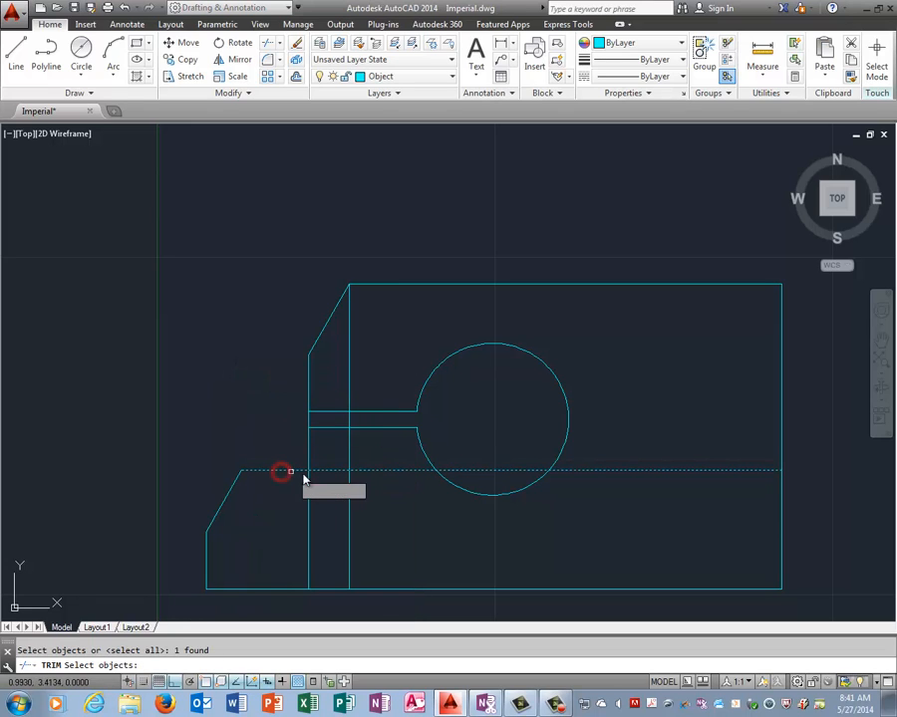
key("Return")
left_click(374, 496)
left_click(296, 530)
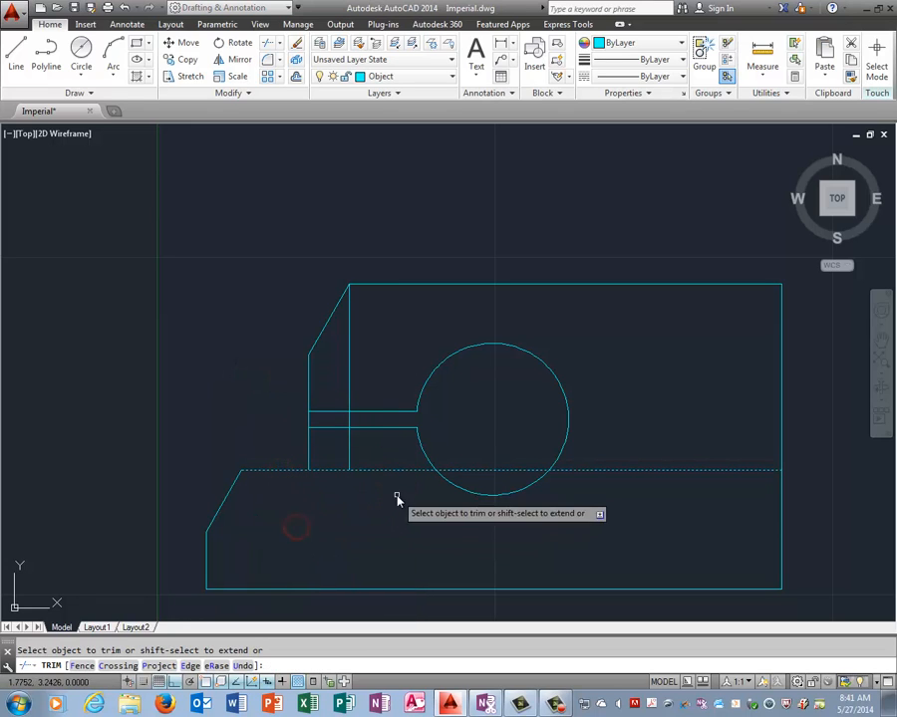
key("Return")
key("Return")
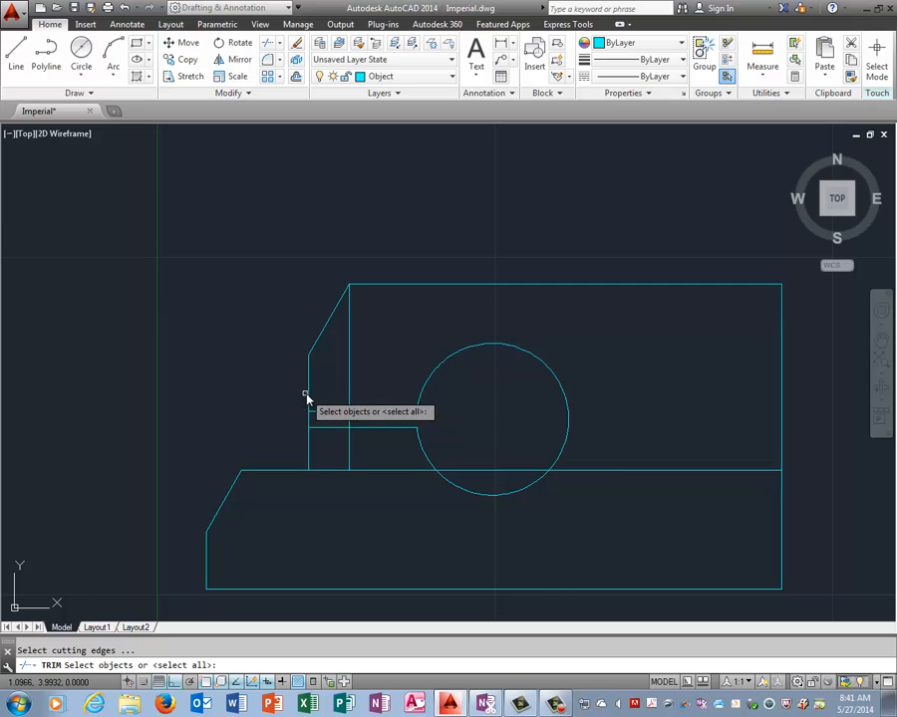
left_click(308, 389)
right_click(315, 374)
left_click(318, 370)
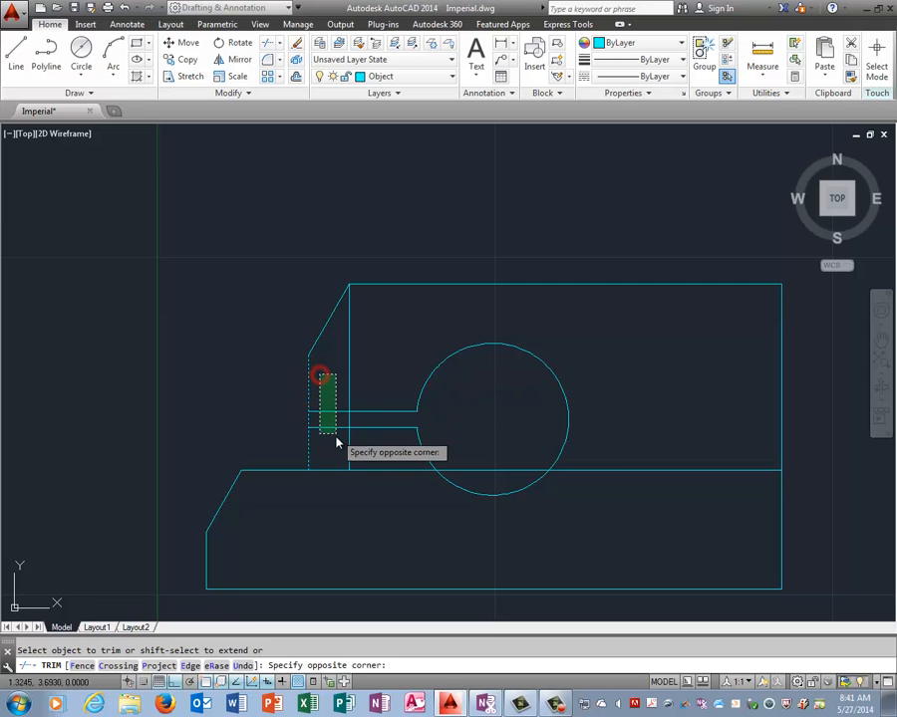
left_click(355, 400)
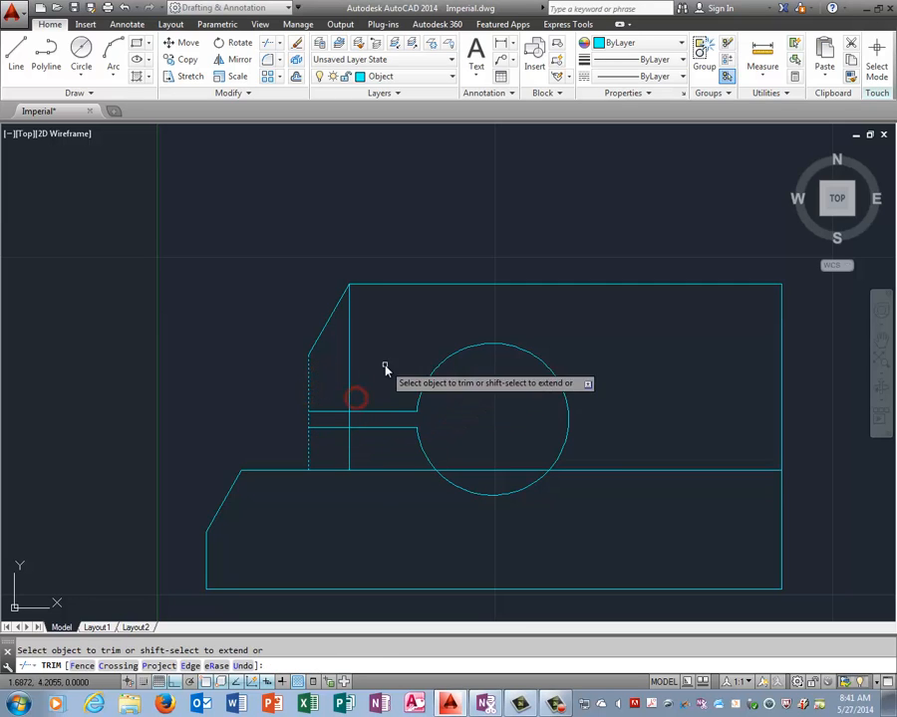
left_click(384, 367)
right_click(383, 366)
key("Escape")
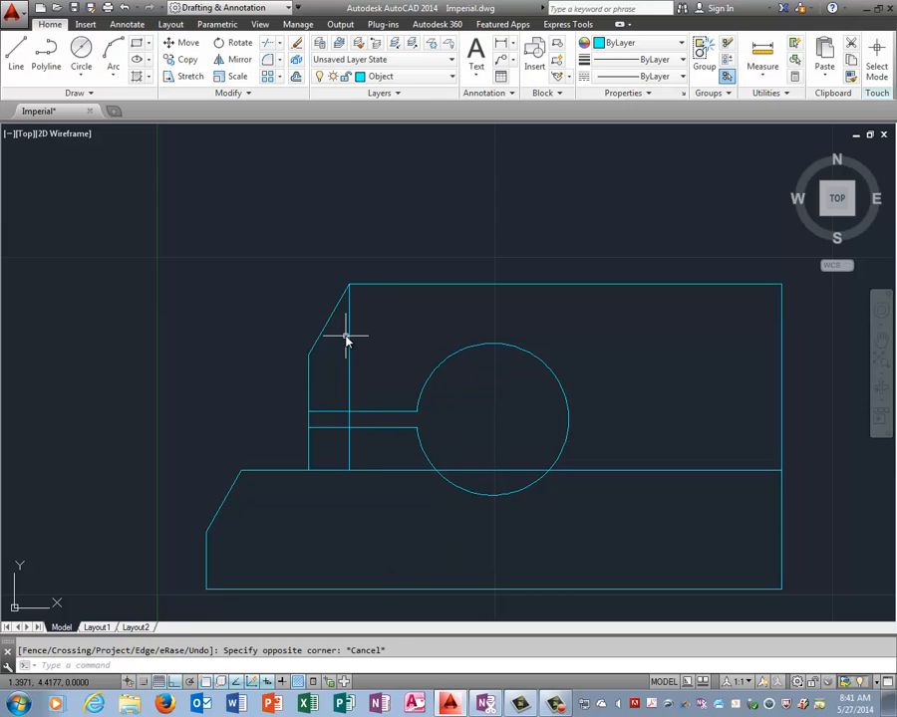
Erase the remaining vertical 1.06 offset line below the upper end of the angled cut
left_click(349, 342)
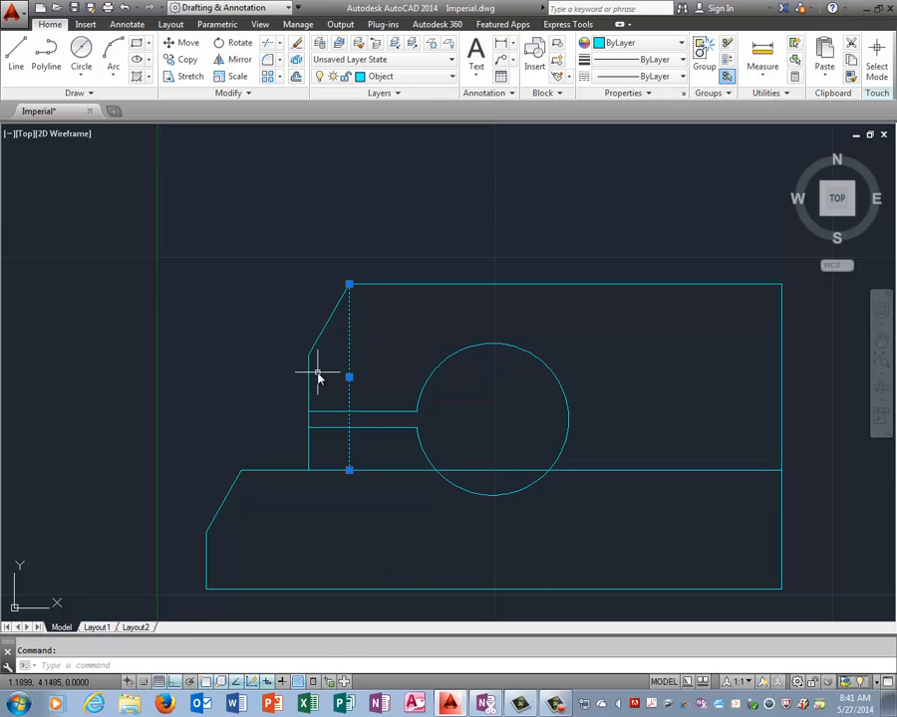
key("Delete")
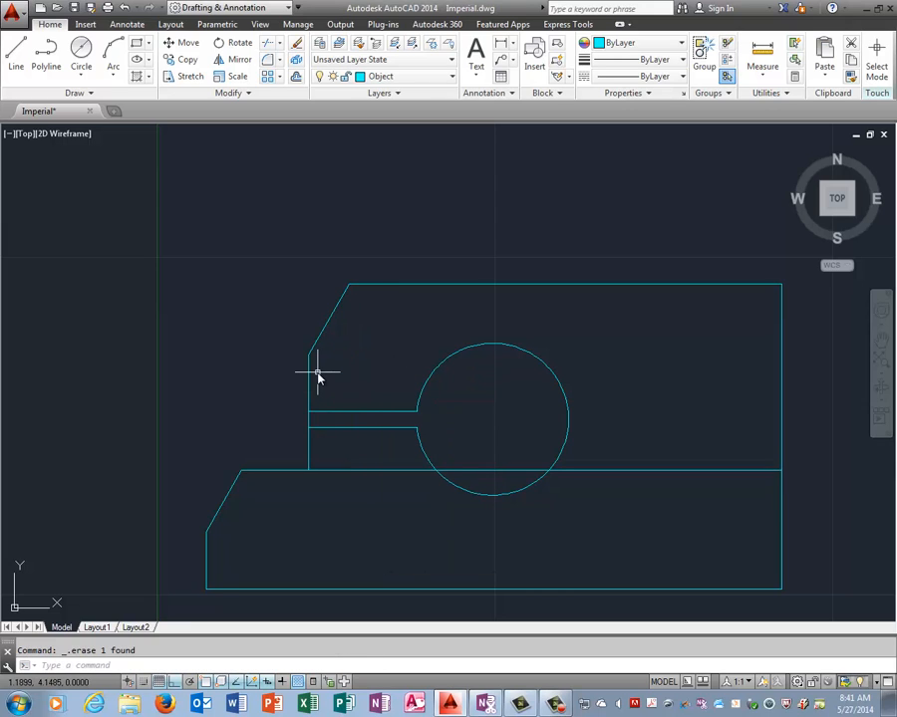
right_click(204, 289)
left_click(240, 296)
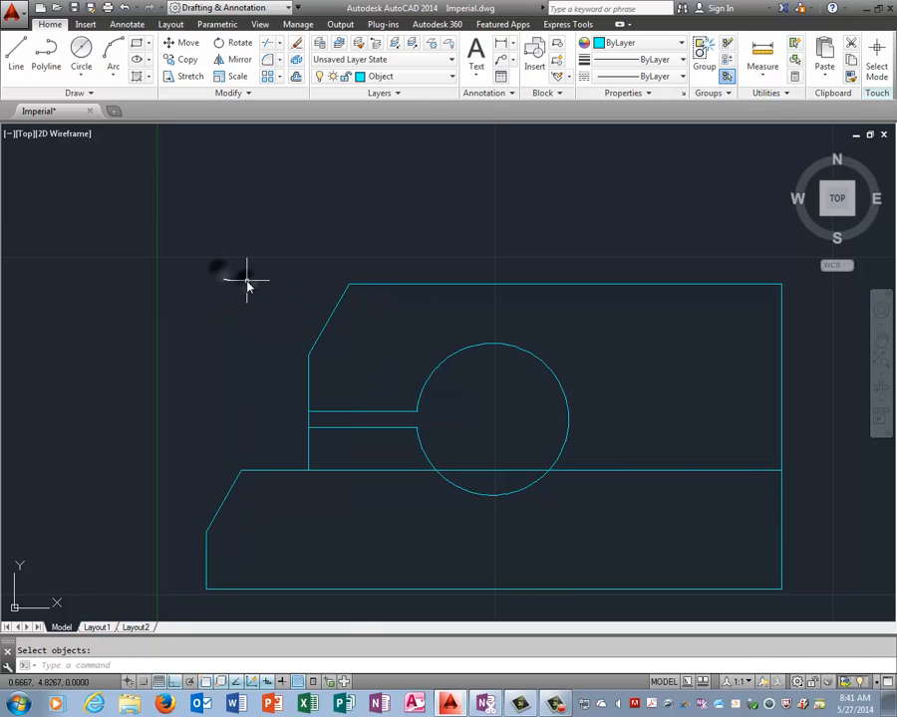
Trim the .88 horizontal offset line inside the part, using the .76 vertical line as the cutting edge
right_click(247, 285)
mouse_move(291, 308)
left_click(476, 320)
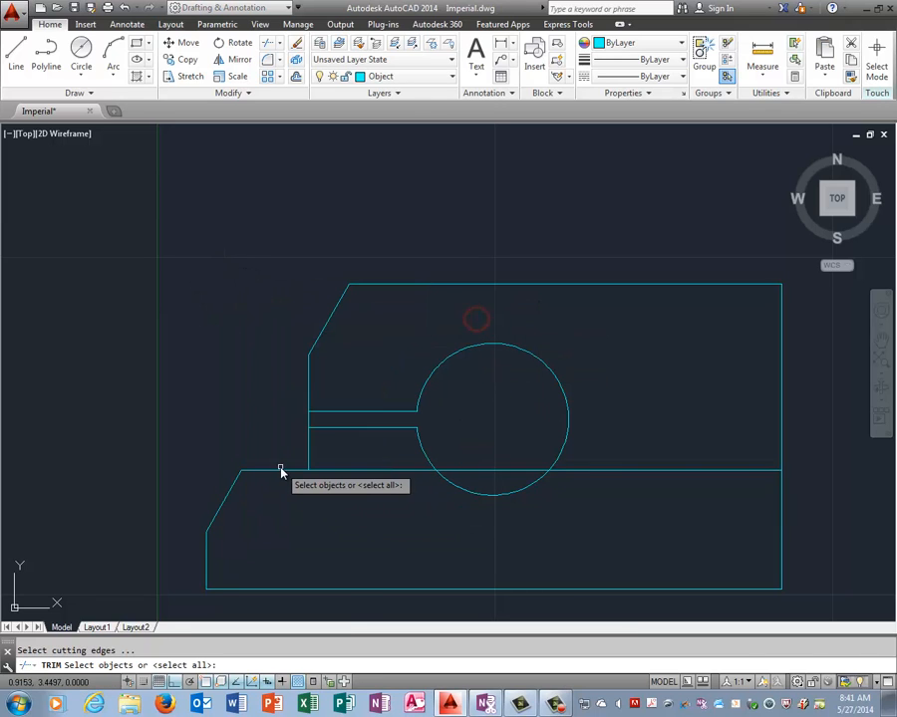
left_click(309, 452)
key("Return")
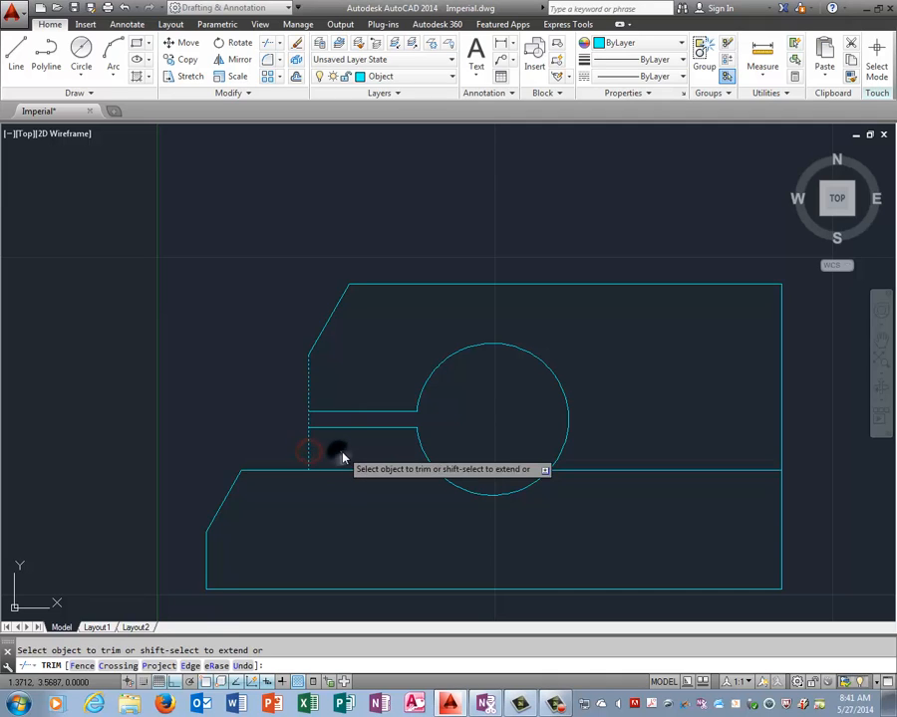
left_click(351, 469)
key("Return")
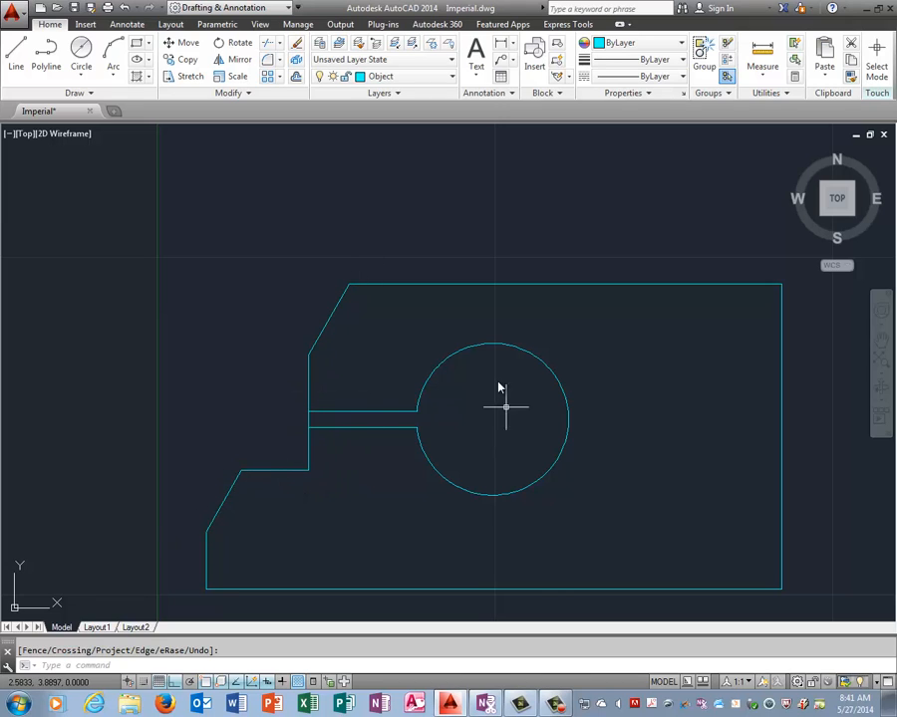
Trim the vertical edge between the two slot lines to open the slot's outer end
scroll(307, 429, "up", 4)
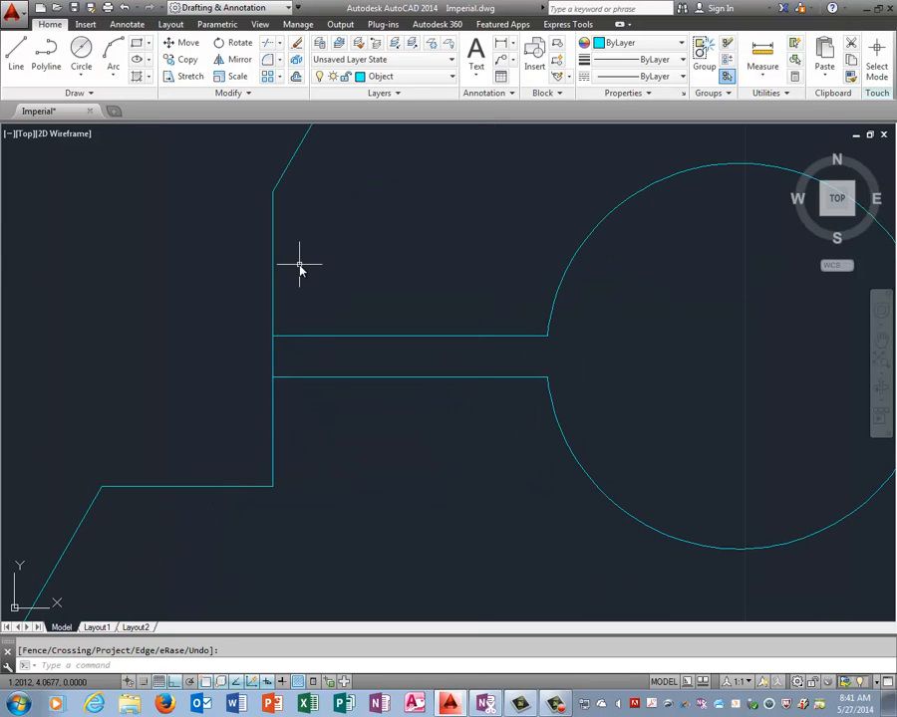
right_click(299, 267)
left_click(321, 278)
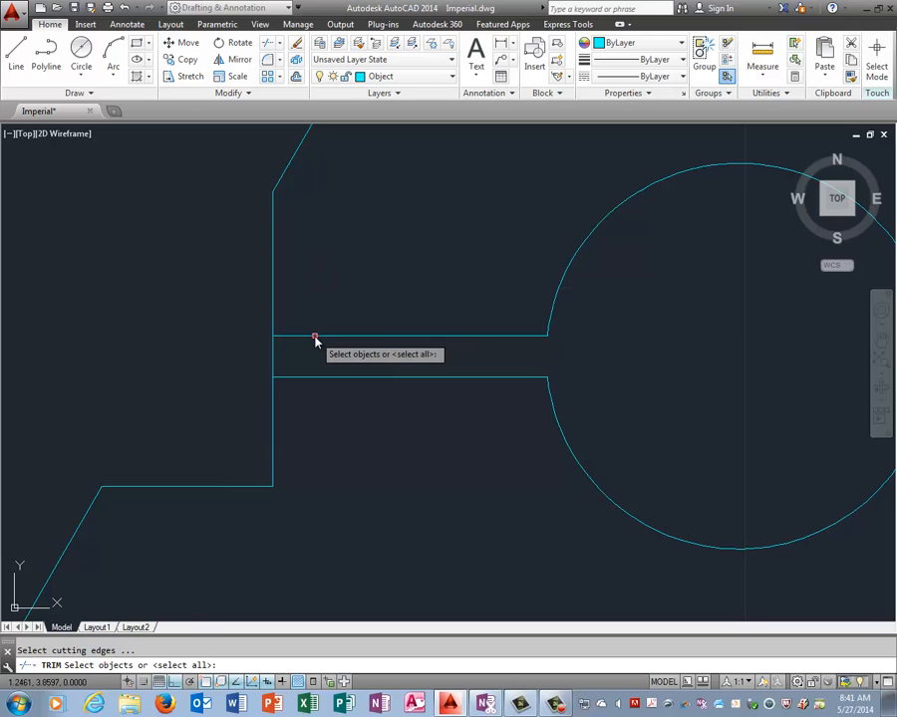
left_click(315, 338)
left_click(314, 377)
right_click(341, 396)
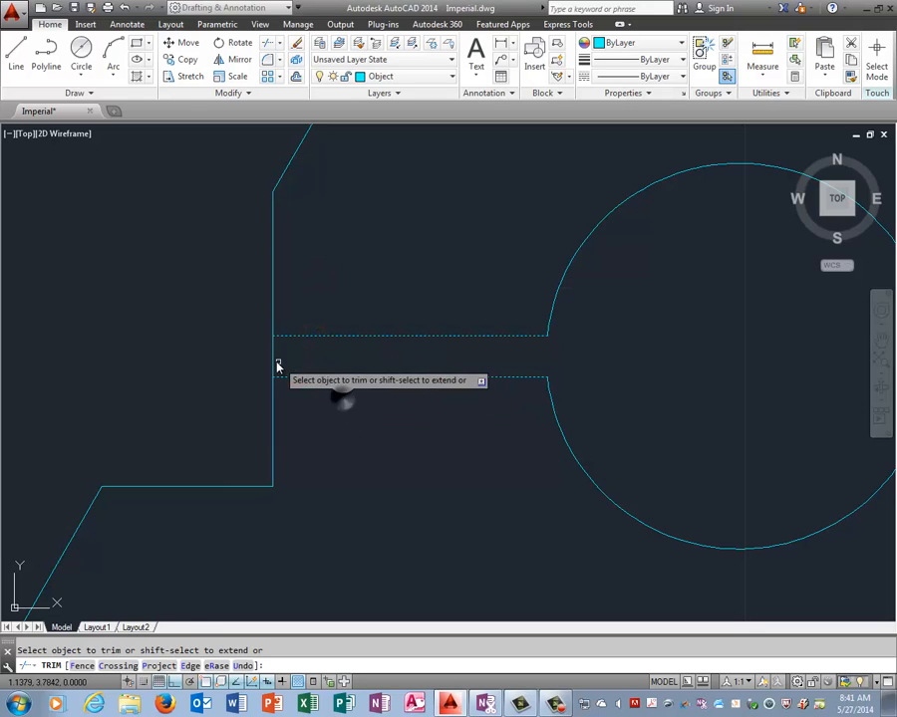
left_click(275, 364)
key("Return")
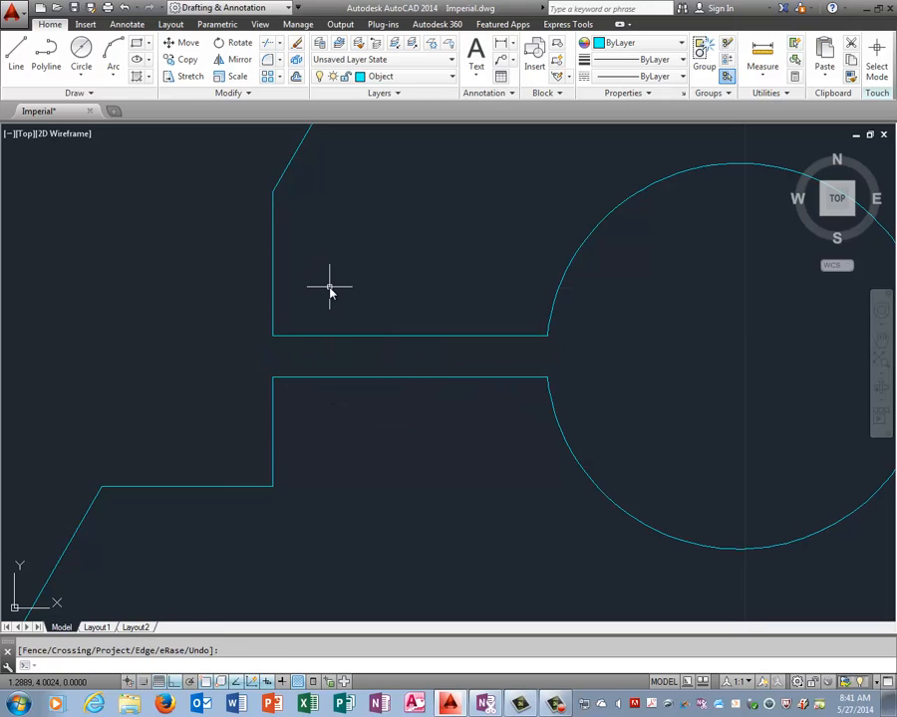
left_click(395, 356)
scroll(397, 359, "up", 2)
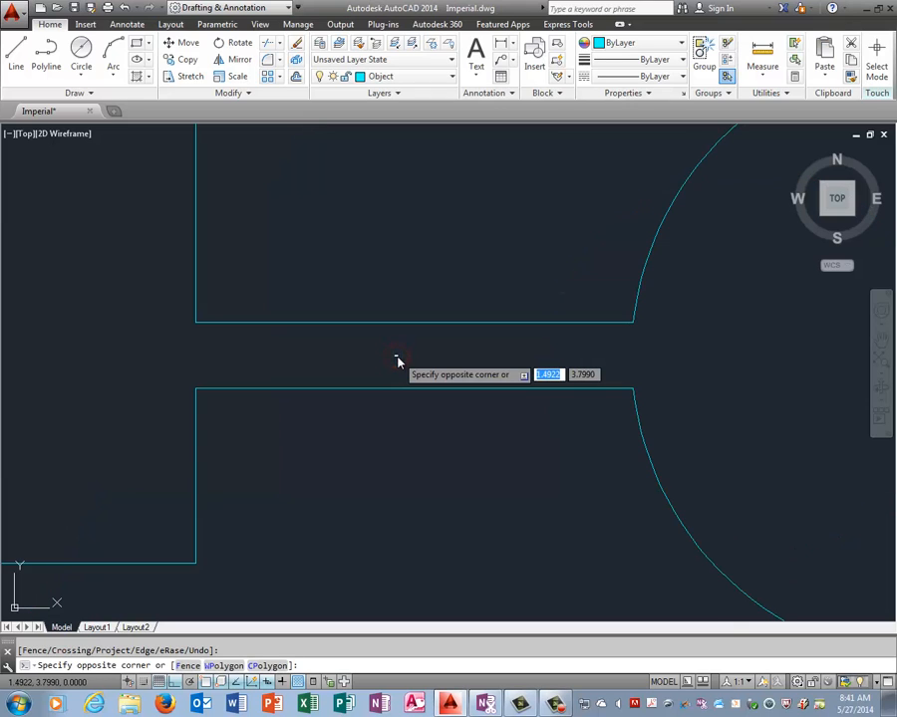
scroll(397, 360, "down", 4)
scroll(398, 361, "down", 4)
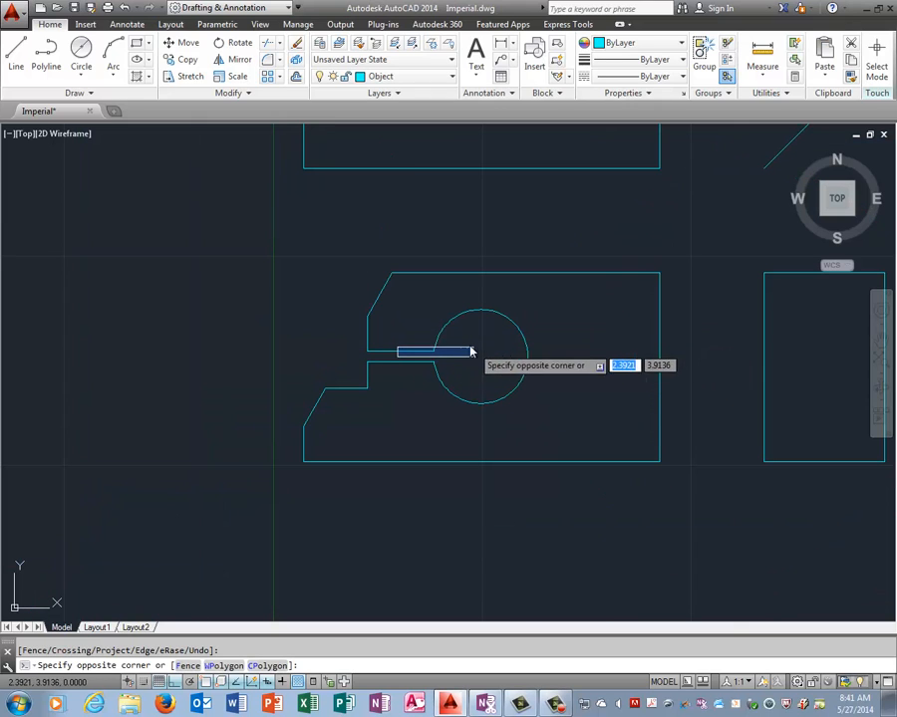
key("Escape")
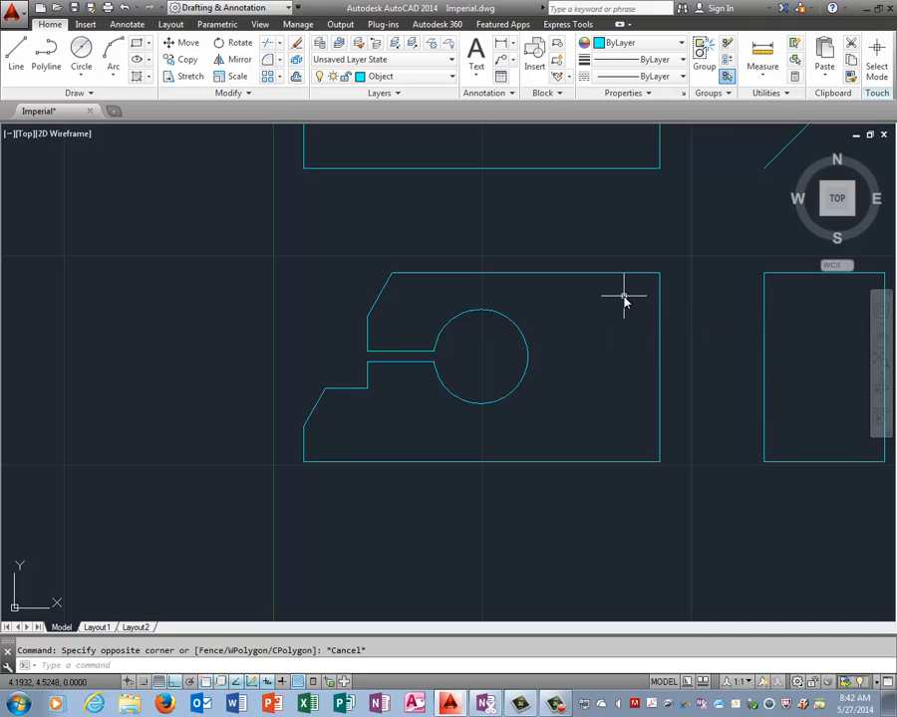
Offset the front view's right vertical edge 1.94 to the left, into the part
key("Return")
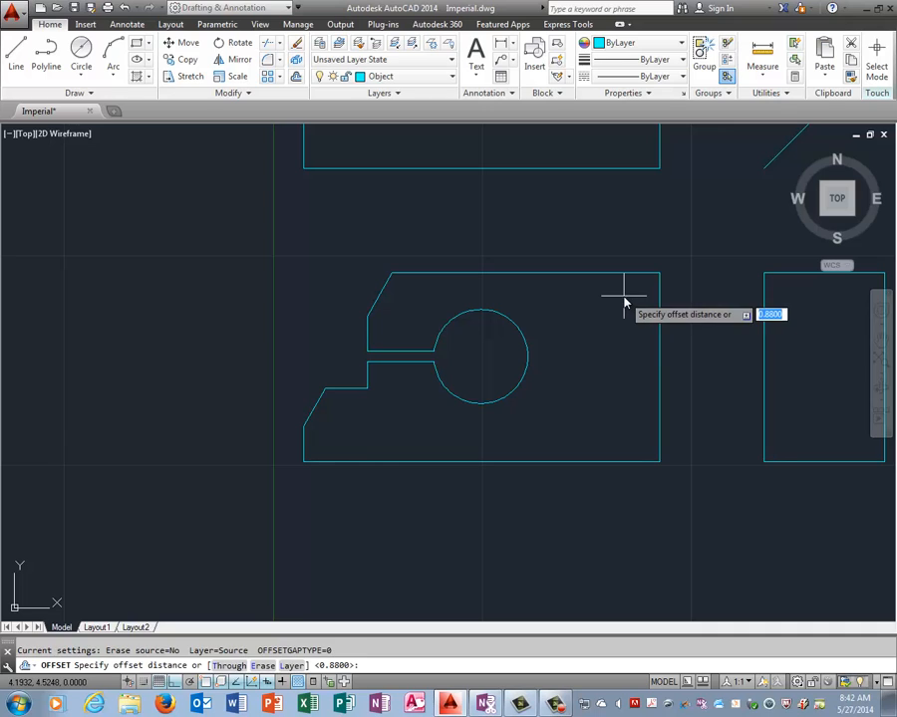
type("1.94")
key("Return")
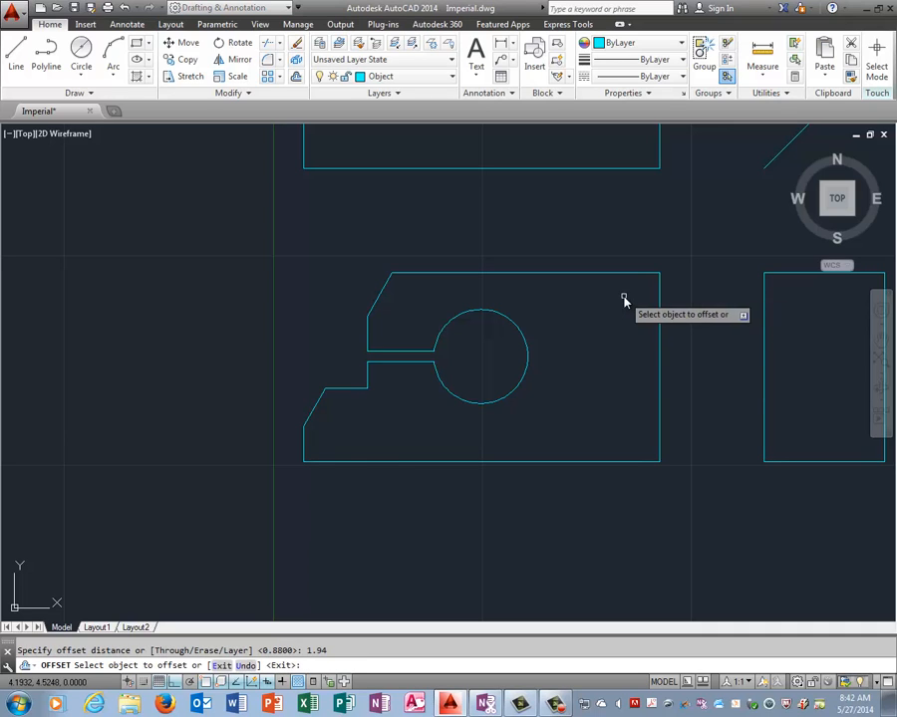
left_click(661, 319)
left_click(560, 332)
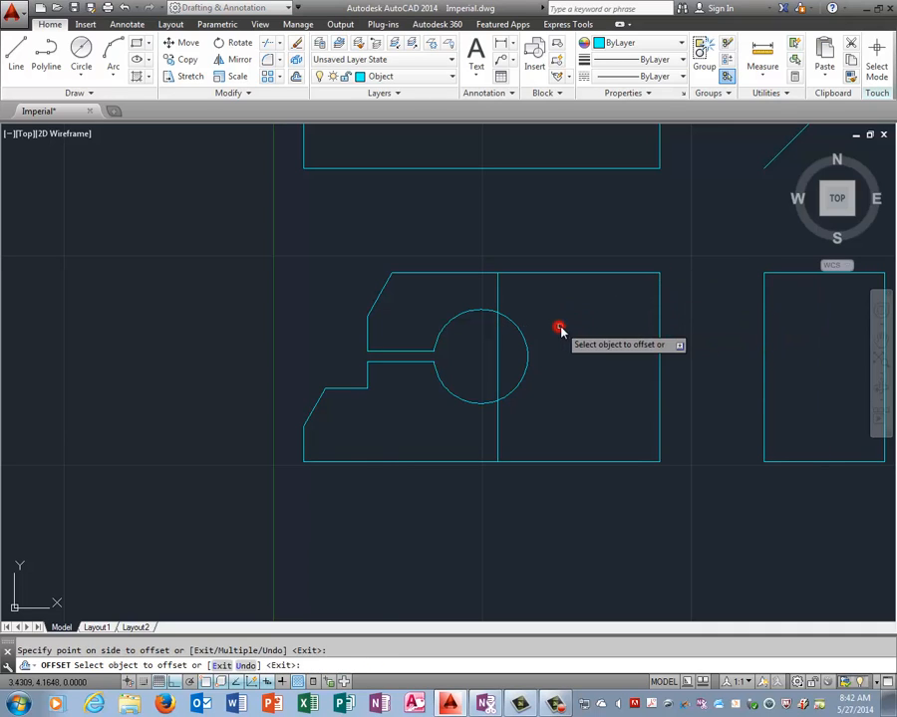
key("Return")
Draw a line at -34° from the upper end of the 1.94 offset line to beyond the front view's right edge
left_click(15, 54)
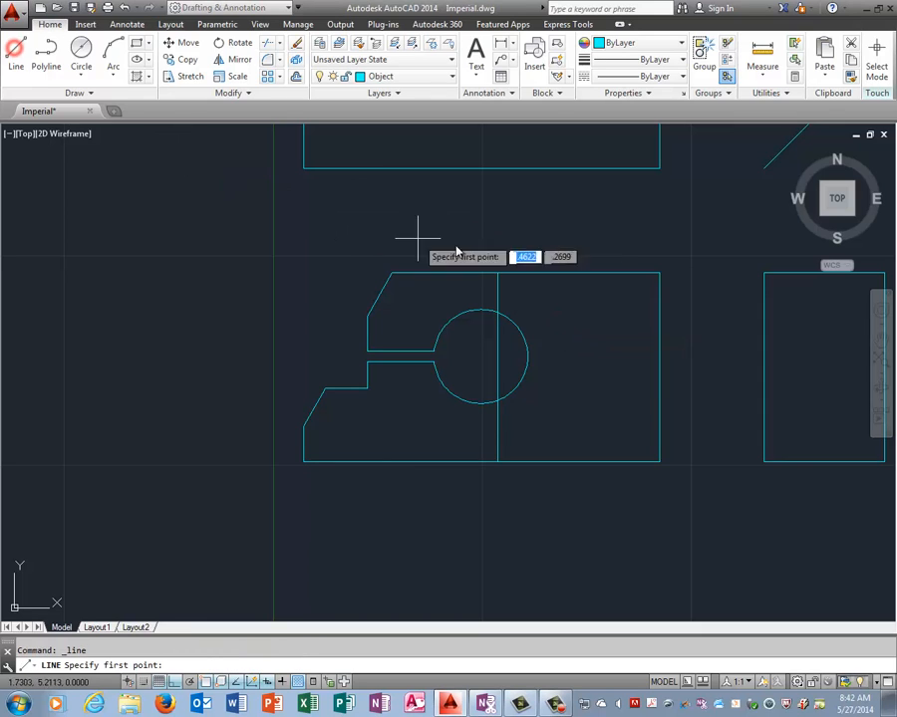
left_click(496, 272)
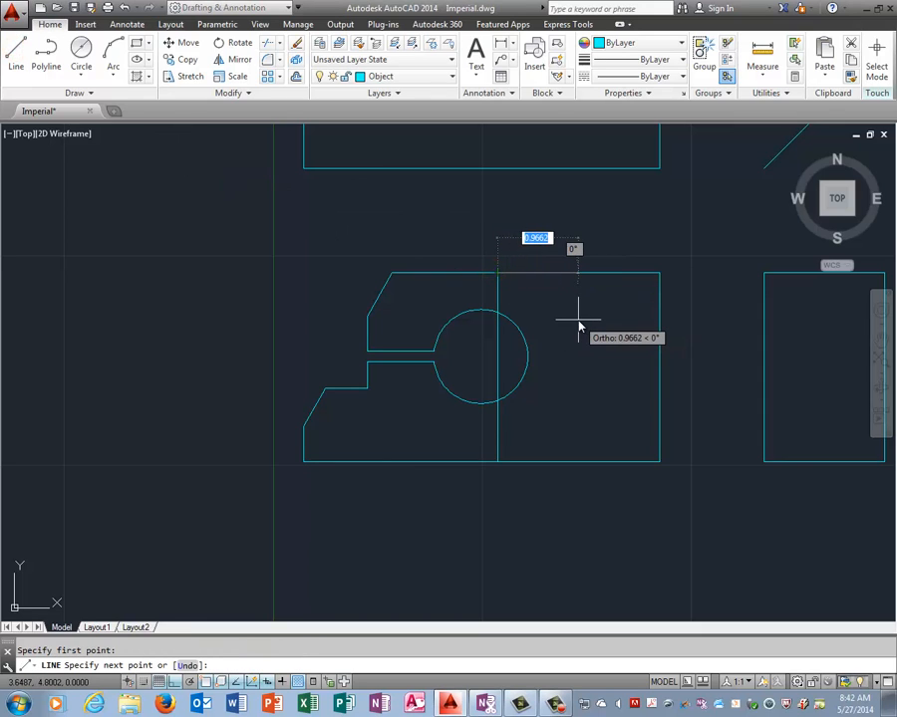
key("F8")
type("<-34")
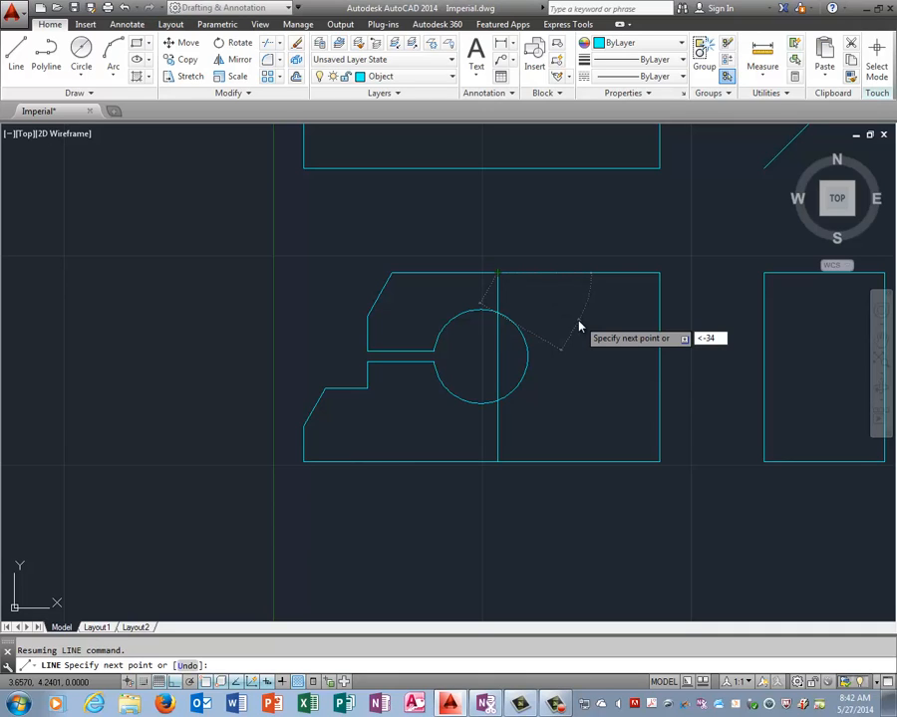
key("Return")
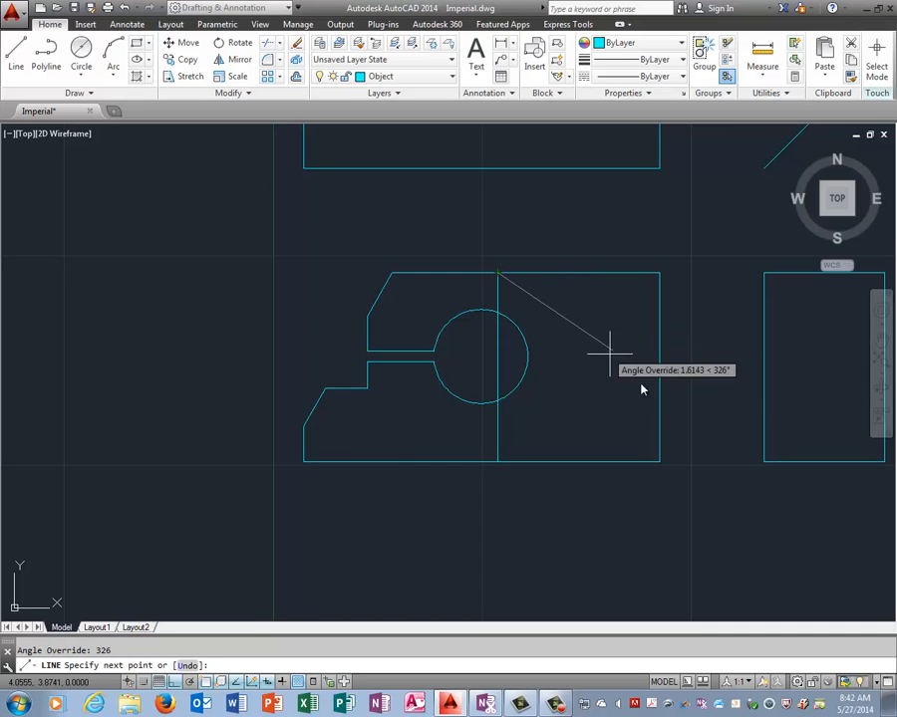
key("F8")
left_click(708, 416)
right_click(714, 463)
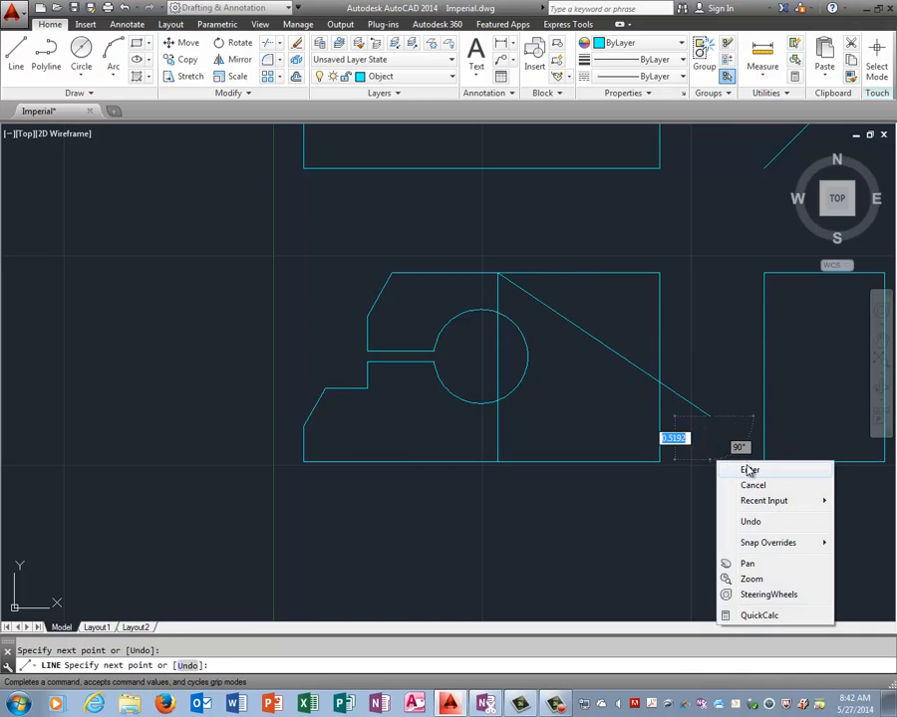
left_click(721, 466)
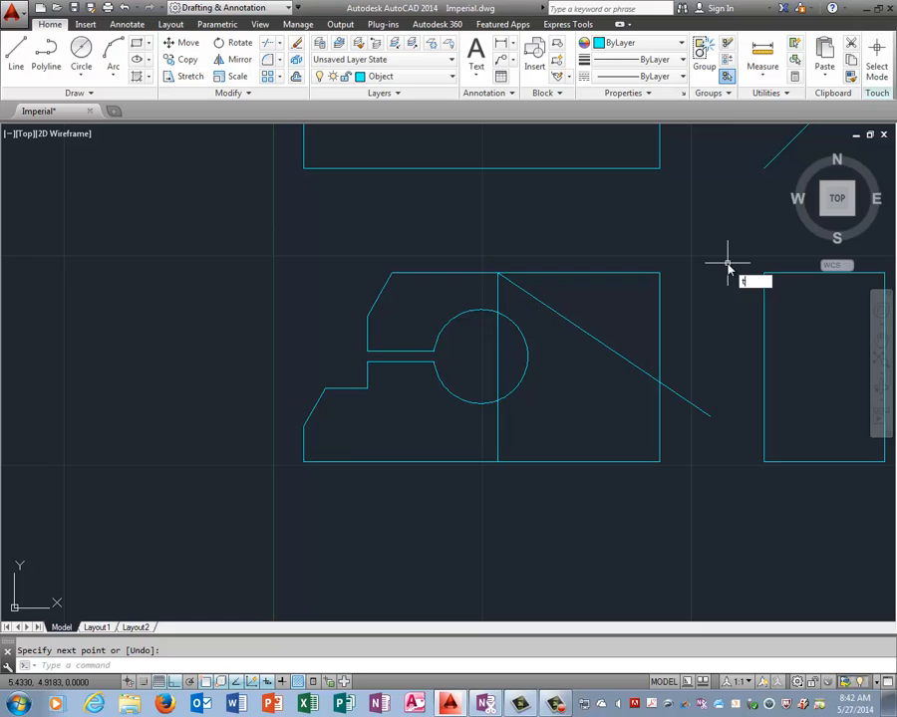
Trim the front view's top edge and right edge outside the -34° line, using that line as the cutting edge
key("Return")
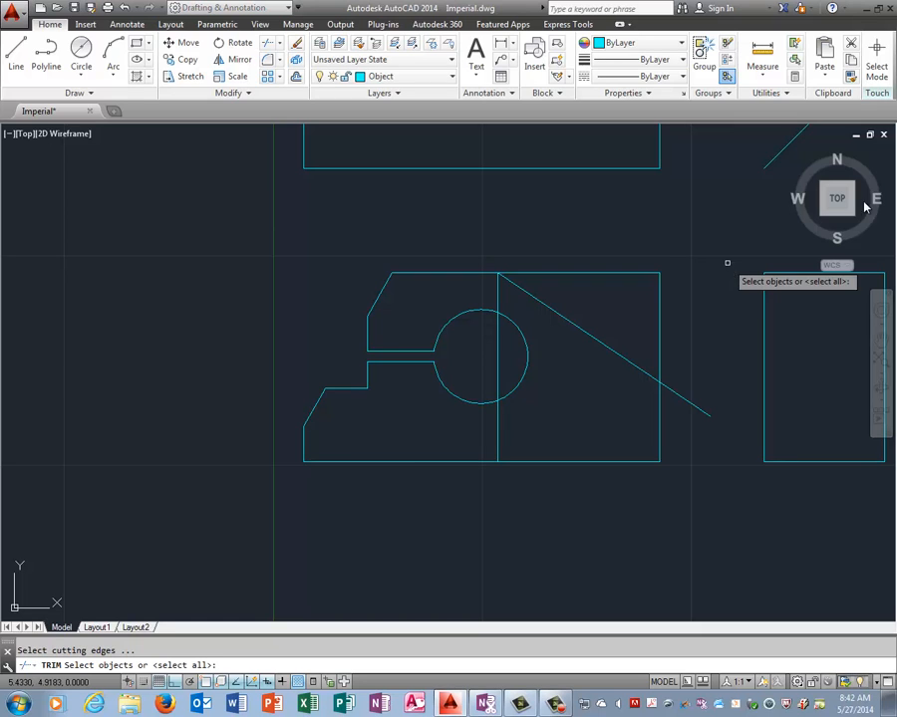
left_click(577, 327)
right_click(602, 304)
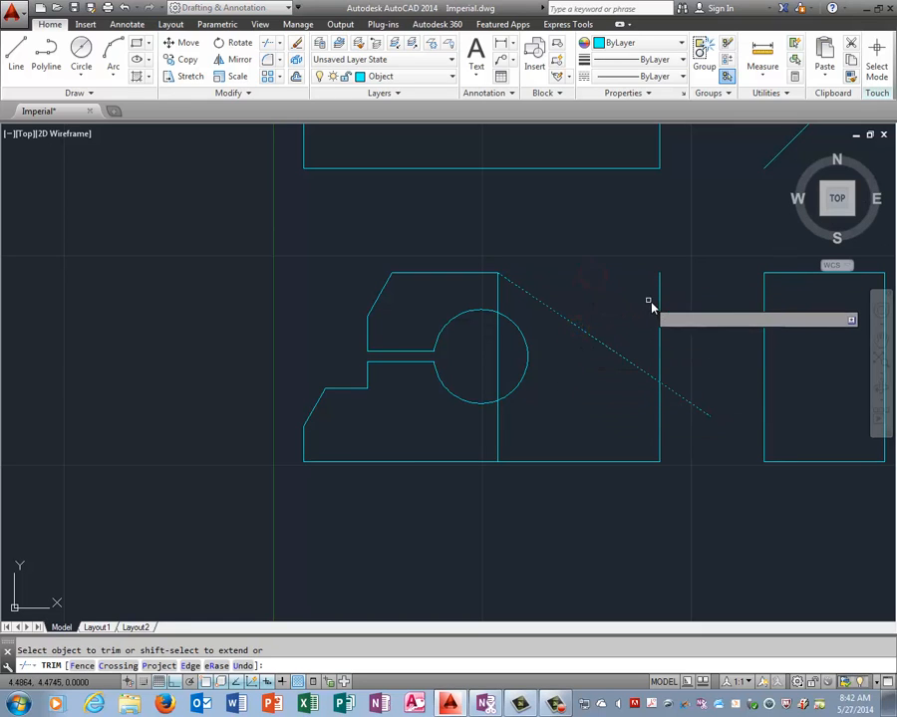
left_click(658, 303)
right_click(543, 235)
left_click(579, 243)
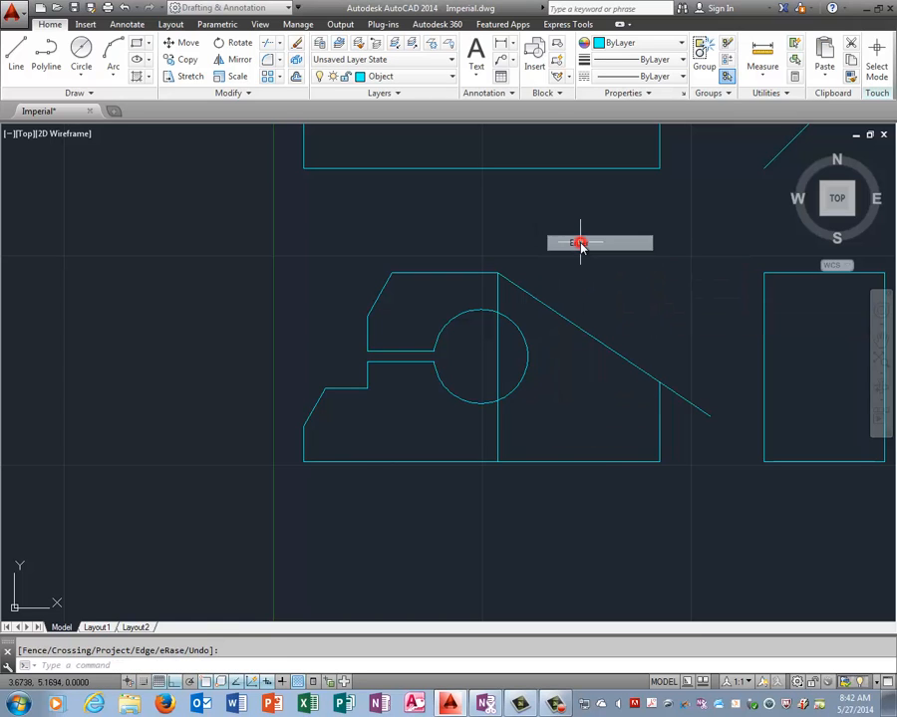
Trim the angled line's overhang past the front view's right edge, and erase the vertical 1.94 offset line
right_click(581, 242)
left_click(617, 252)
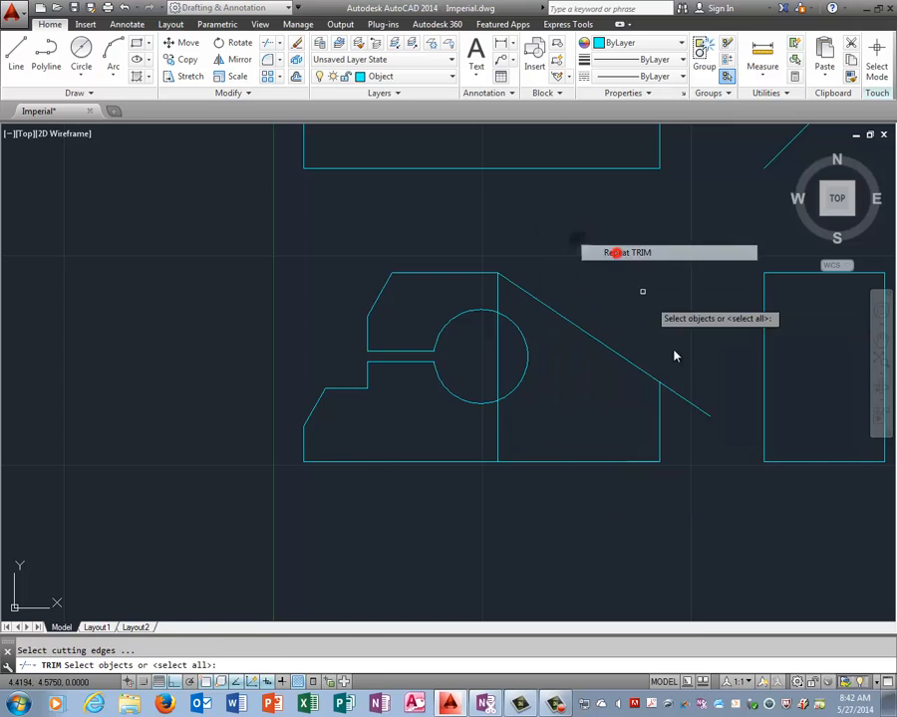
left_click(661, 425)
right_click(661, 425)
left_click(696, 411)
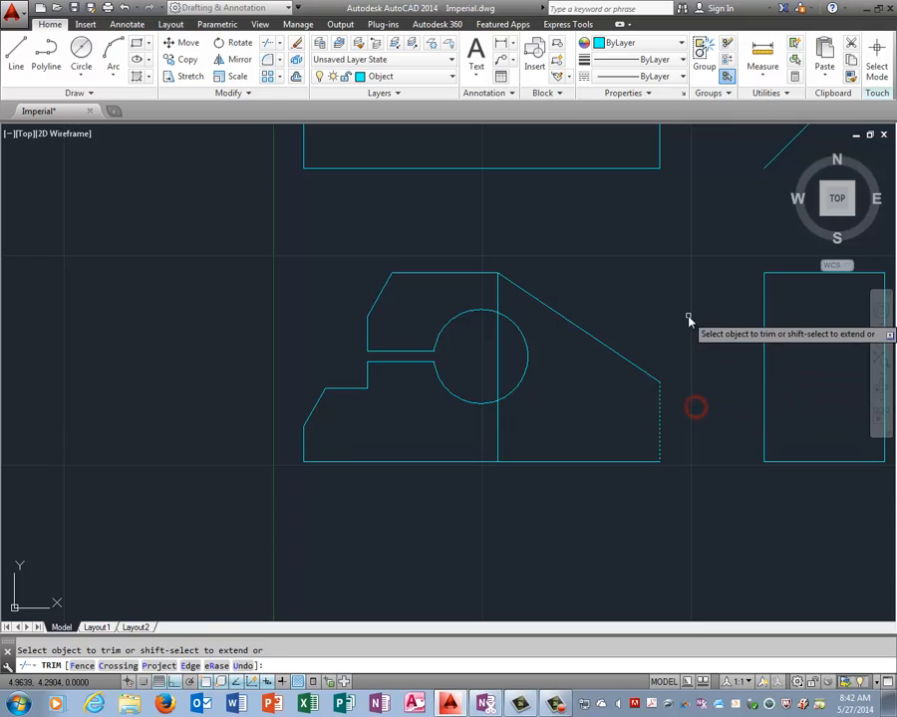
key("Return")
left_click(497, 297)
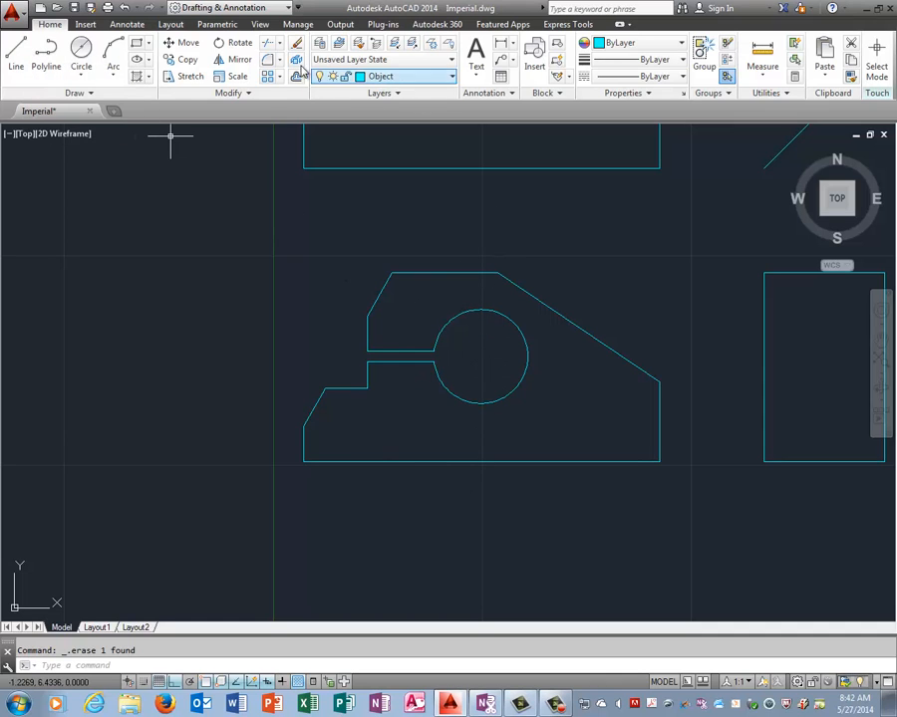
Draw a vertical line about 2.1 long from the circle's centre down past the front view's bottom edge
left_click(16, 55)
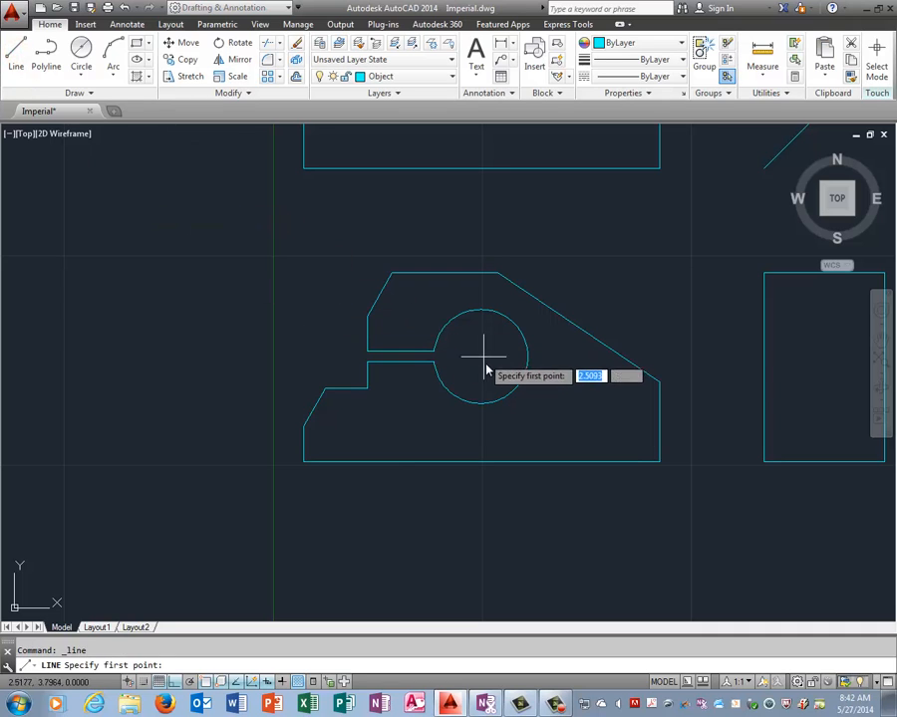
left_click(480, 356)
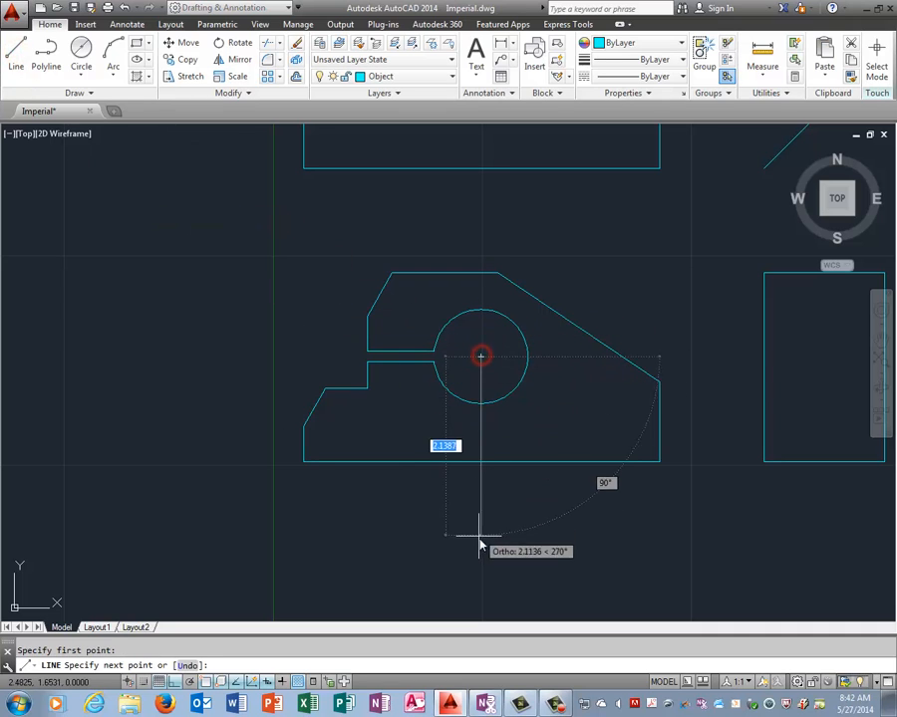
left_click(480, 538)
right_click(544, 538)
left_click(588, 379)
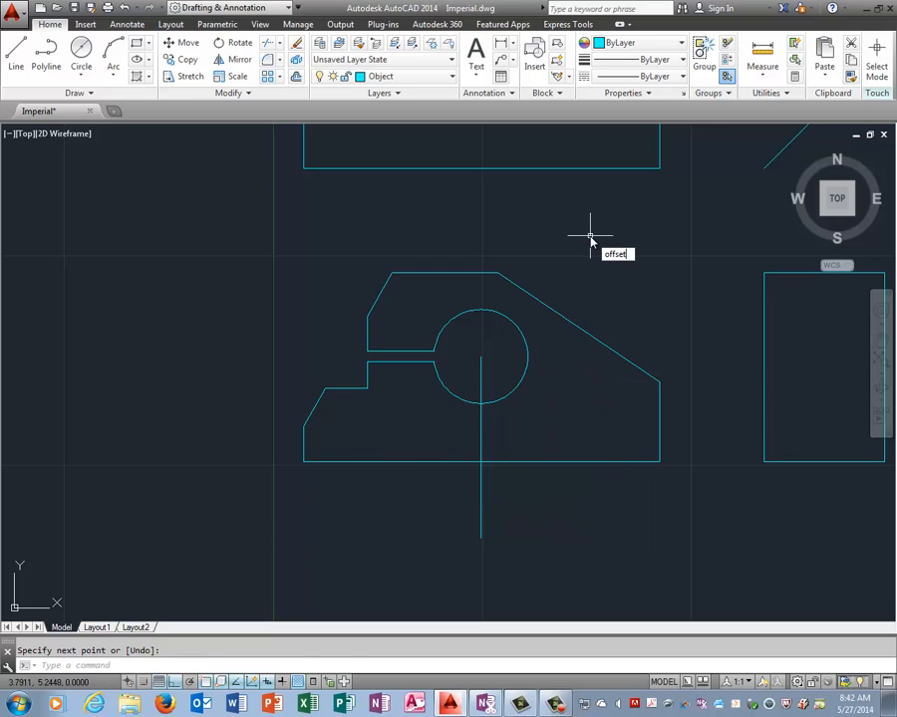
Offset the vertical line through the circle's centre 1.06 to the right
key("Return")
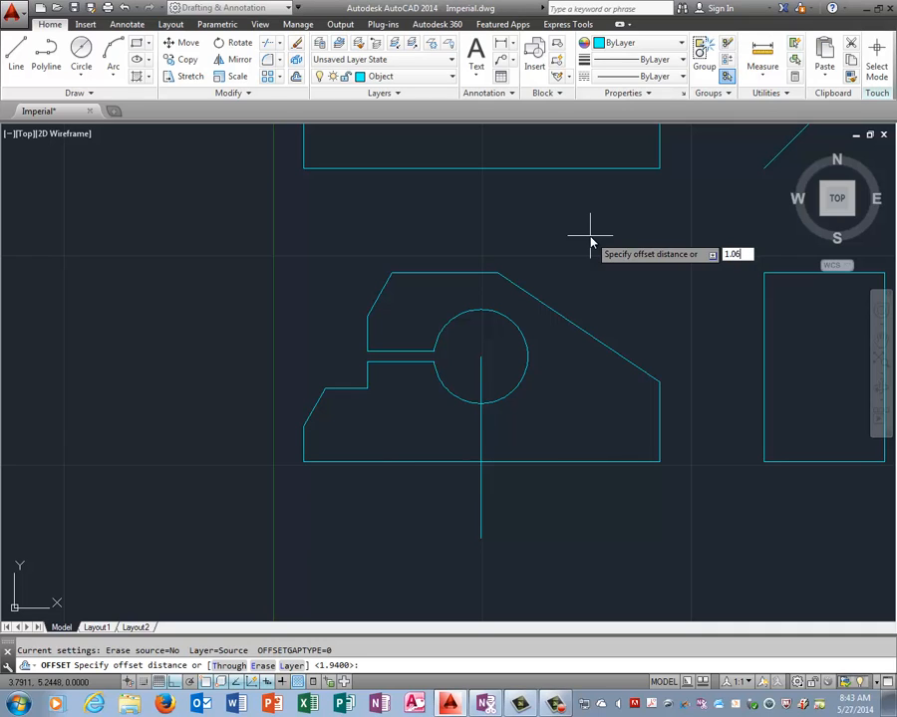
key("Return")
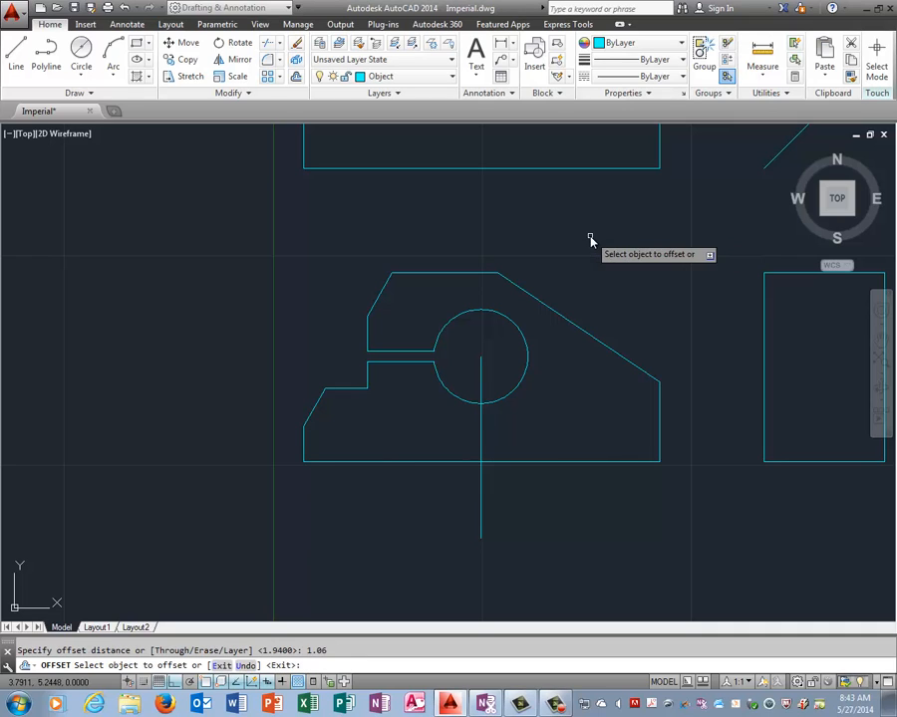
left_click(481, 452)
left_click(539, 444)
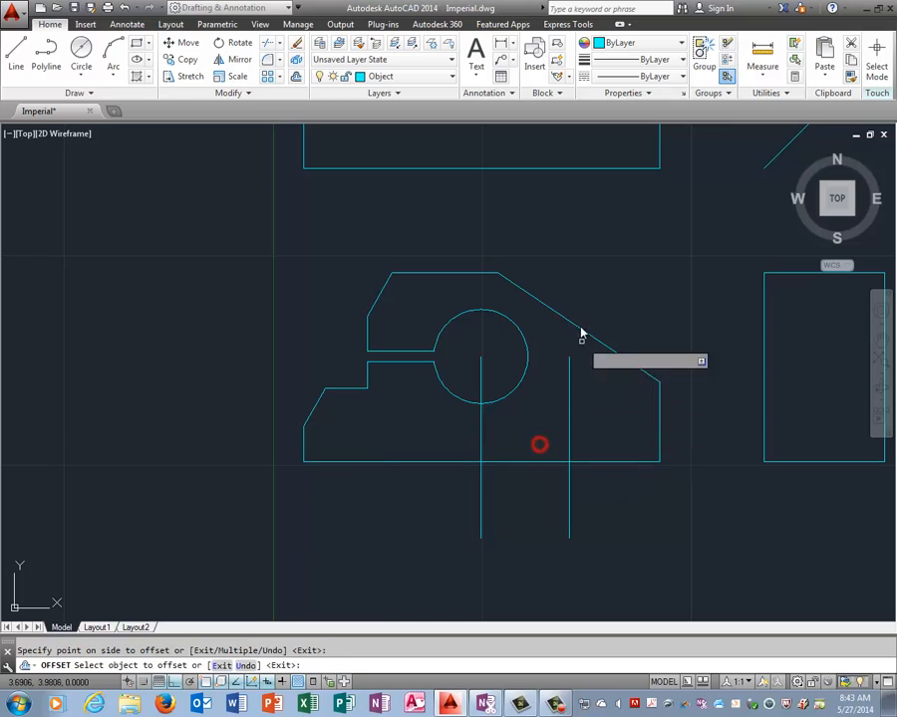
key("Return")
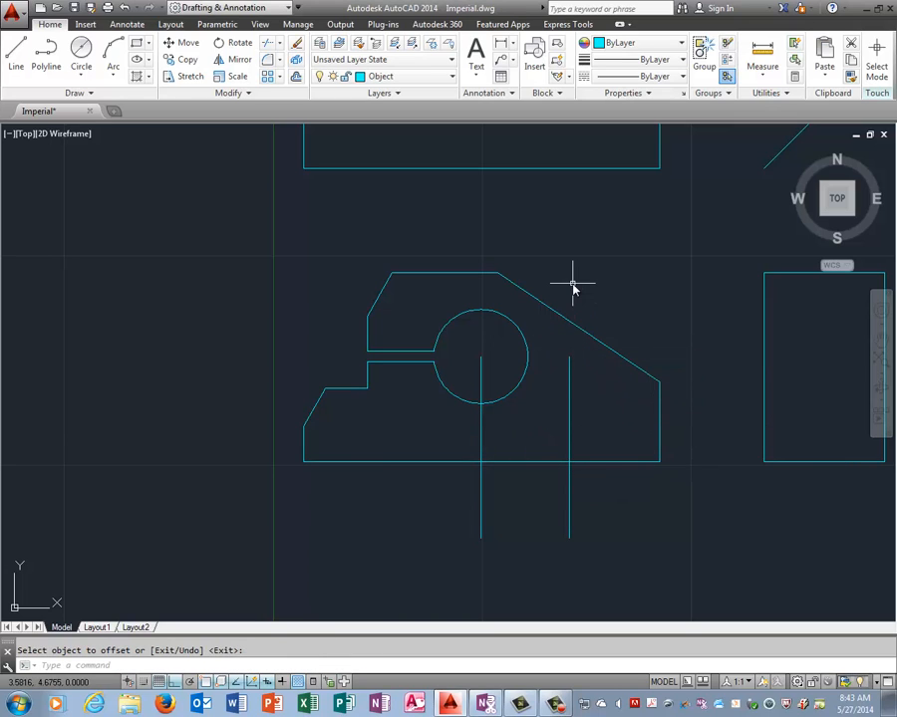
Extend the vertical 1.06 offset line up to the long angled edge of the front view
type("e")
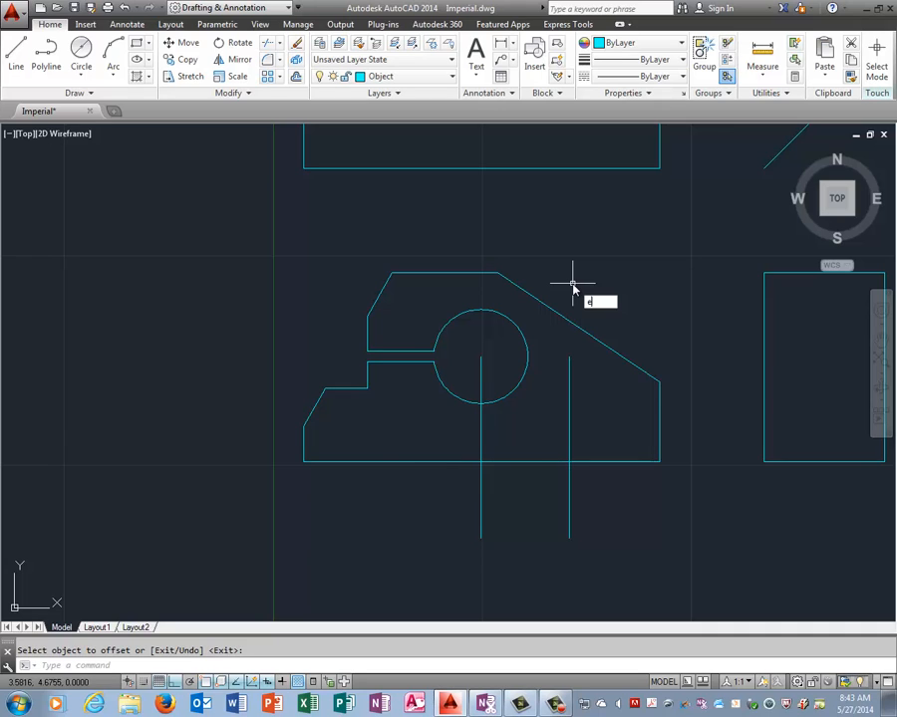
type("xtend")
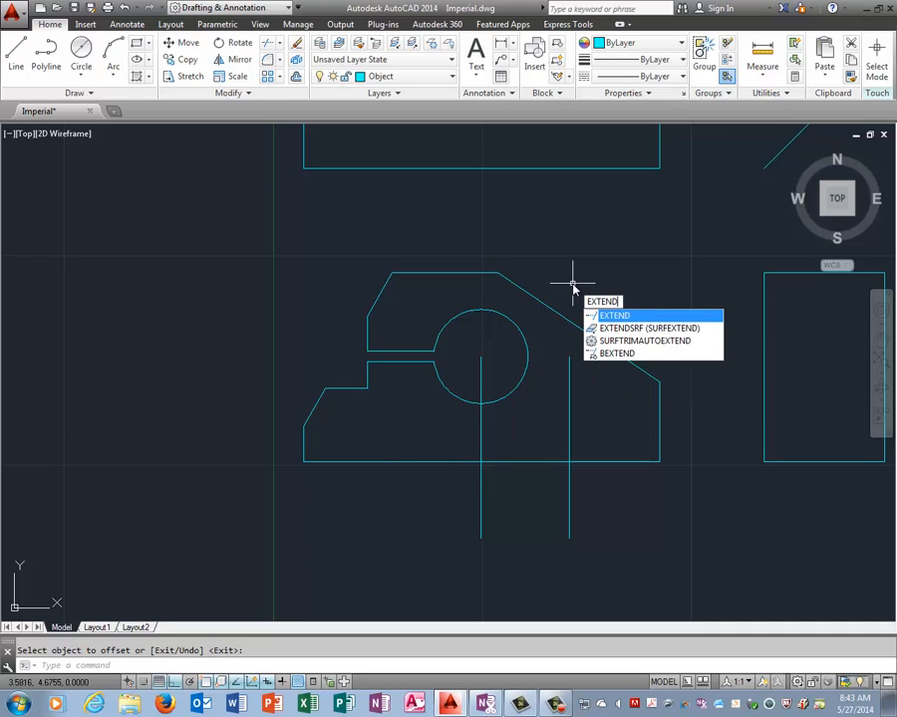
key("Return")
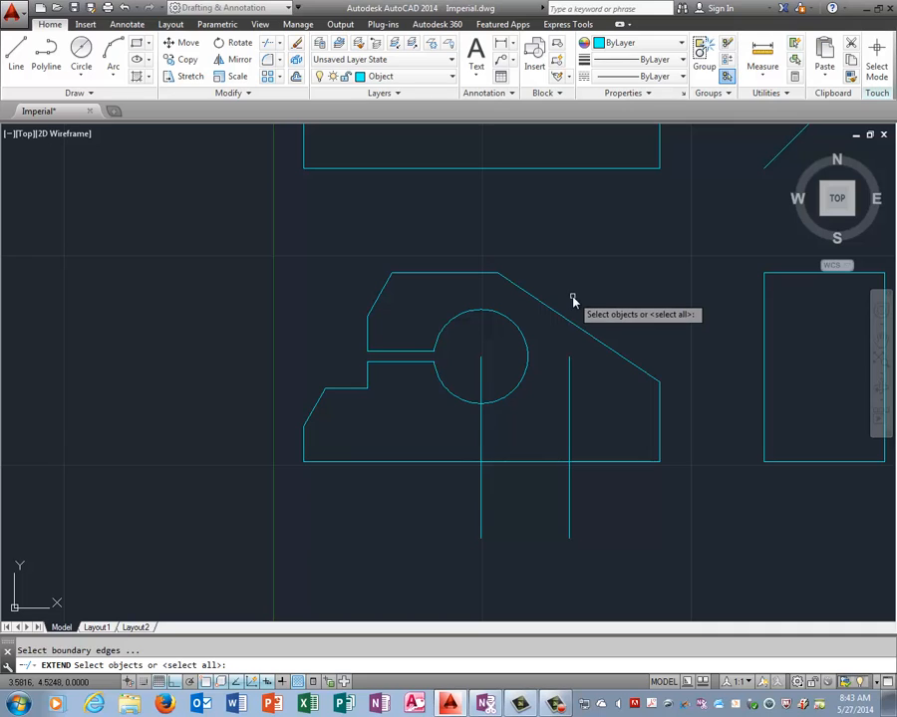
left_click(569, 323)
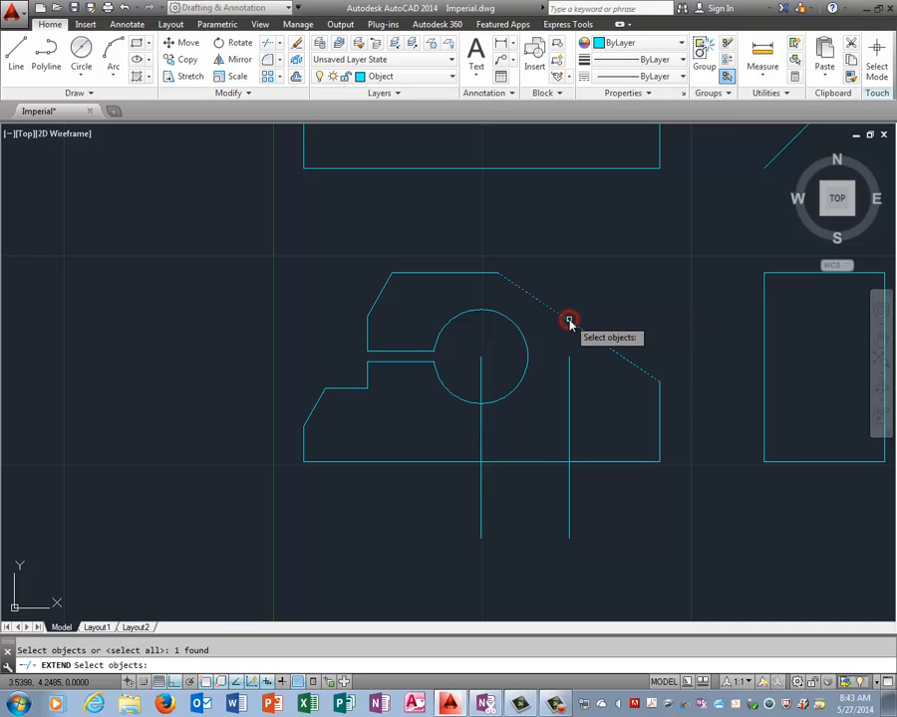
right_click(638, 226)
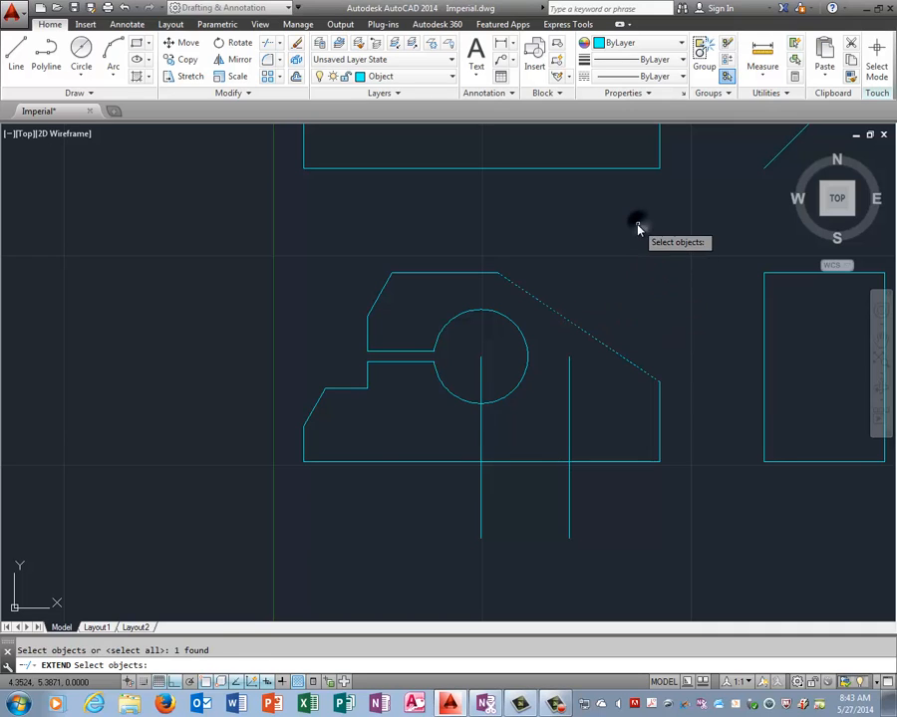
left_click(569, 391)
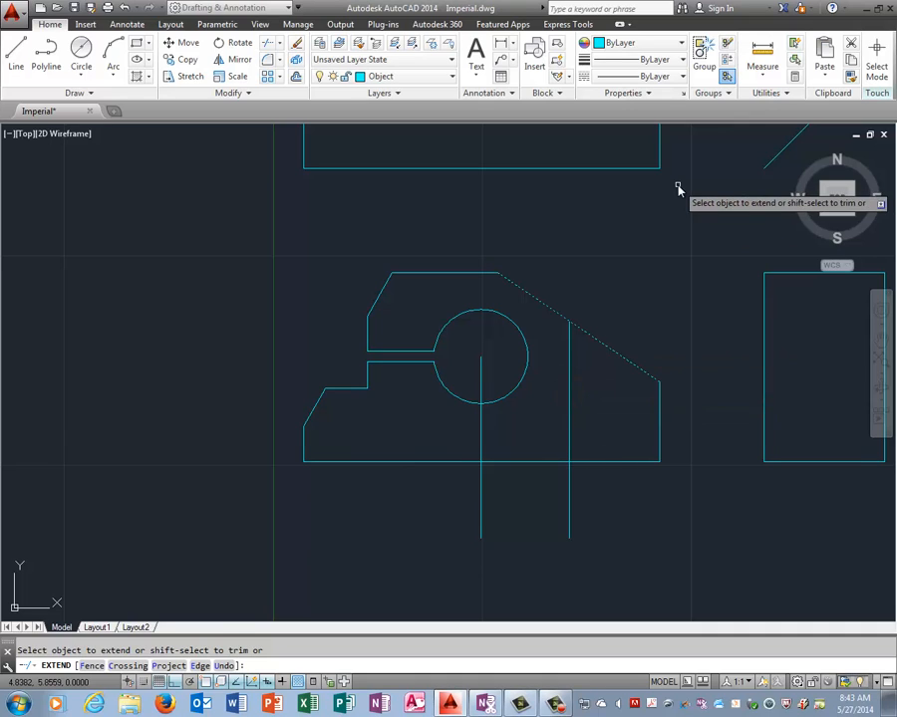
key("Return")
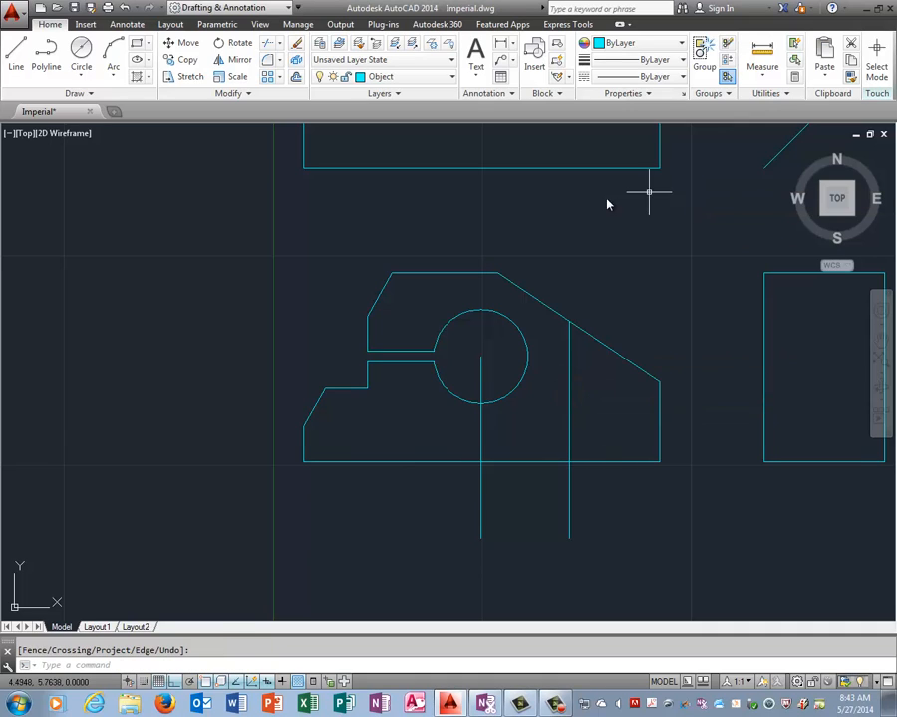
Erase the vertical line from the circle's centre, and trim the 1.06 offset line below the front view's bottom edge
left_click(482, 367)
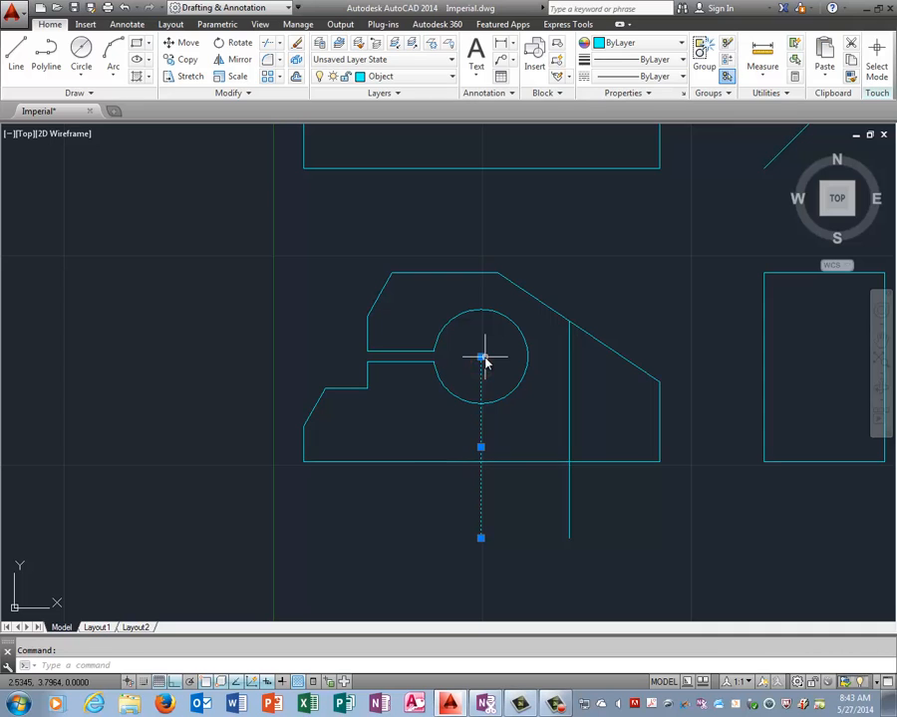
right_click(658, 222)
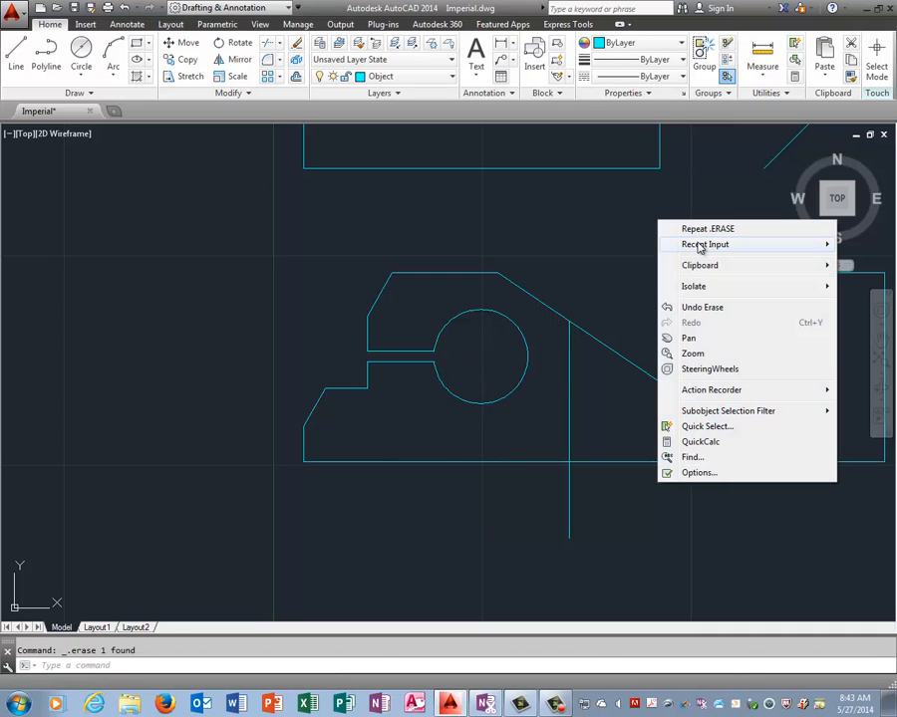
mouse_move(687, 244)
left_click(597, 307)
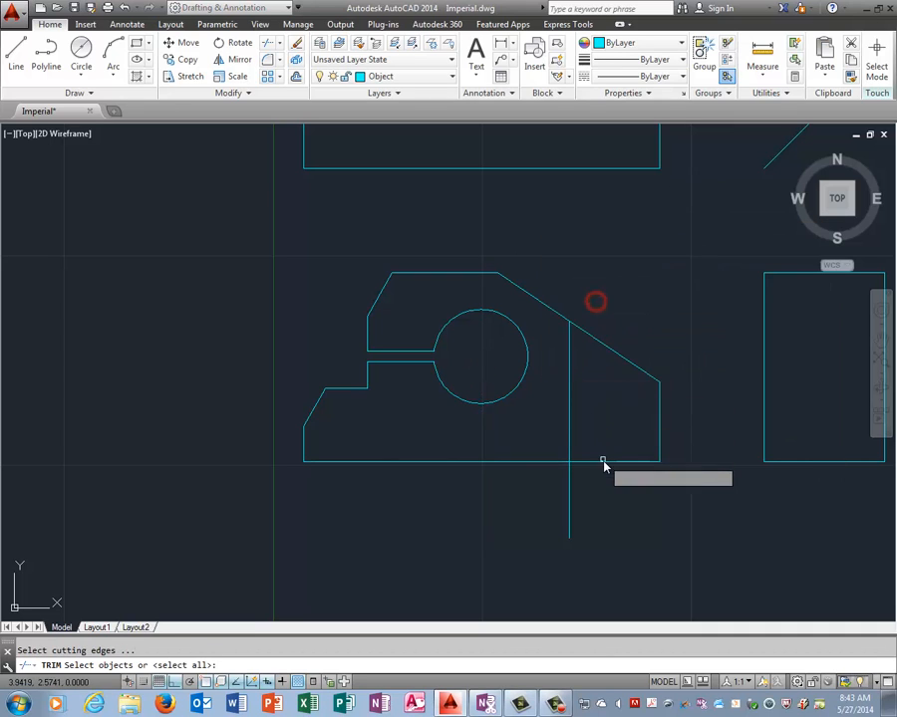
left_click(607, 461)
key("Return")
left_click(607, 504)
left_click(551, 508)
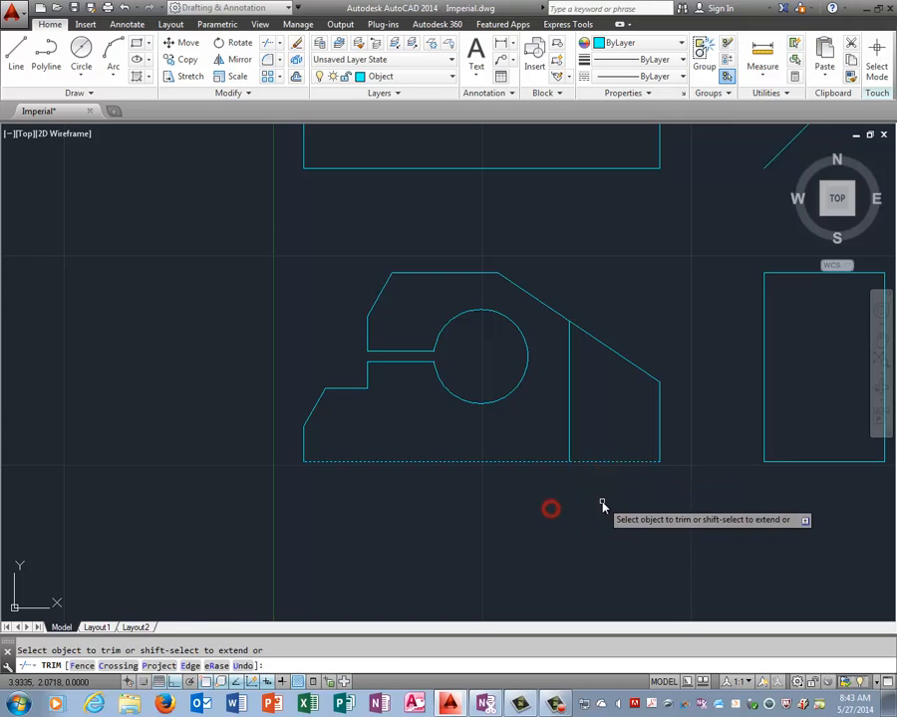
key("Return")
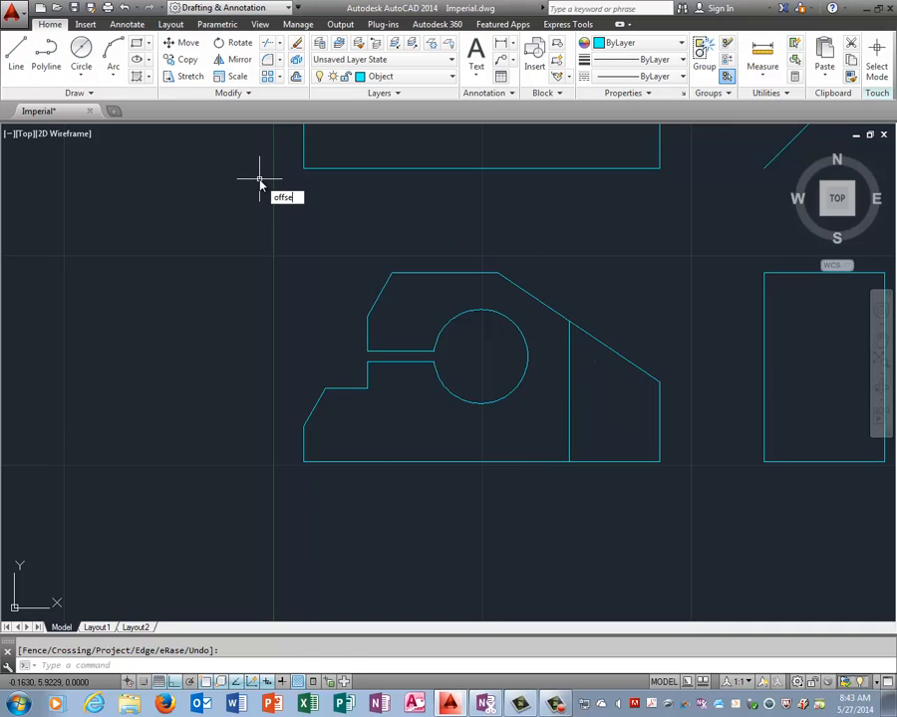
Offset the front view's interior vertical line 0.5 to the right
type("t")
key("Return")
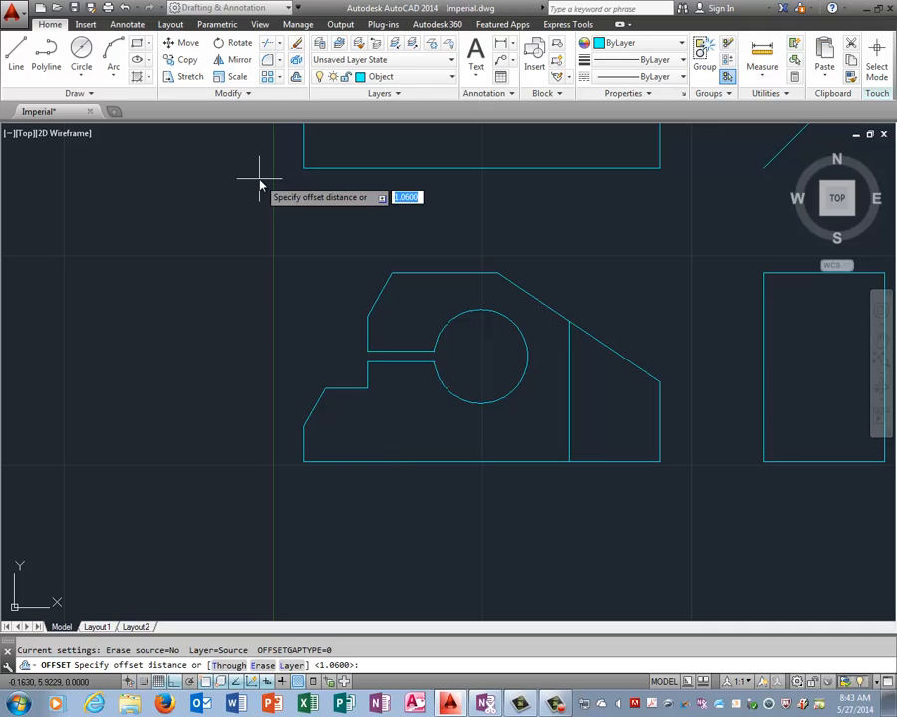
type(".5")
key("Return")
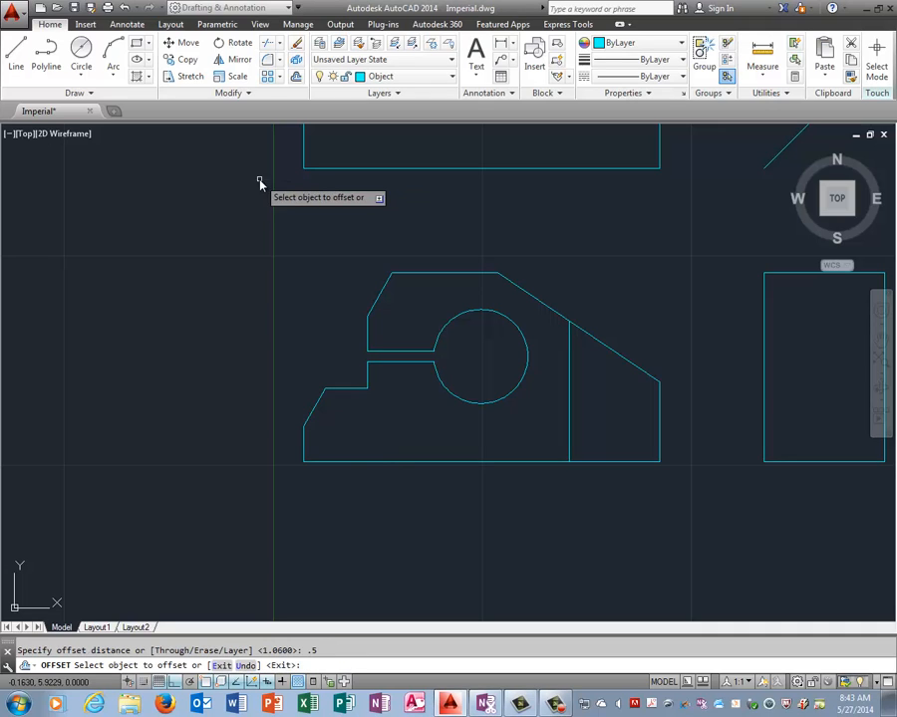
left_click(569, 442)
left_click(628, 439)
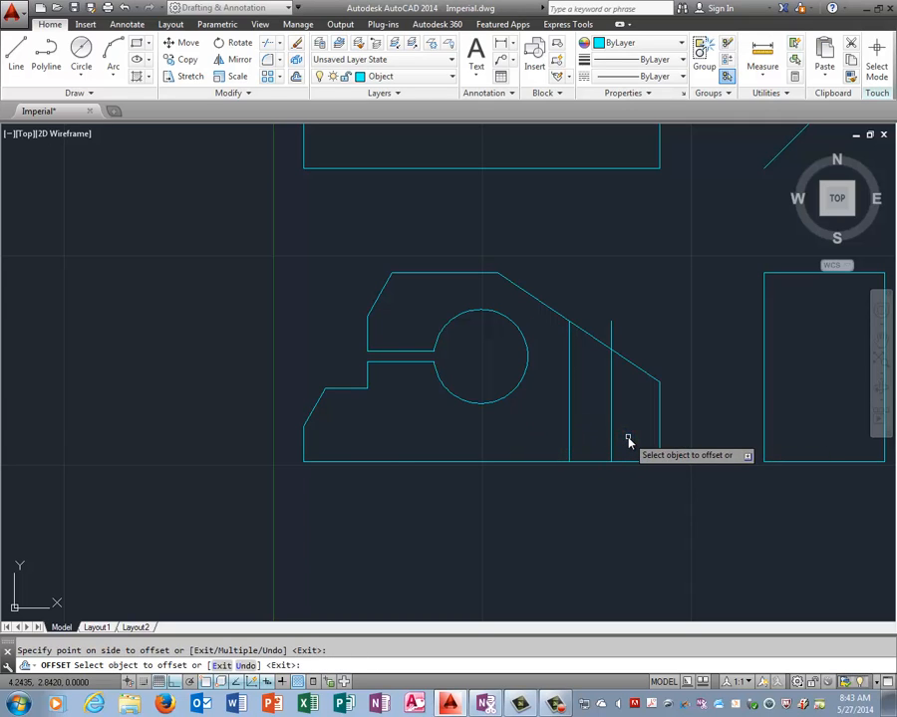
key("Return")
Offset the front view's bottom edge 0.44 upward
key("Return")
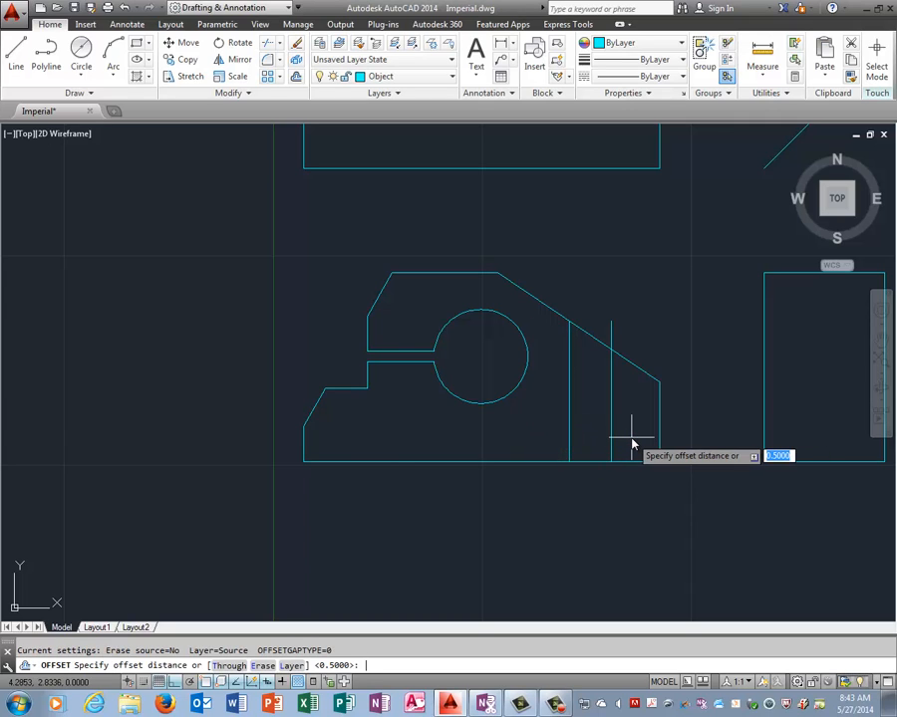
type(".44")
key("Return")
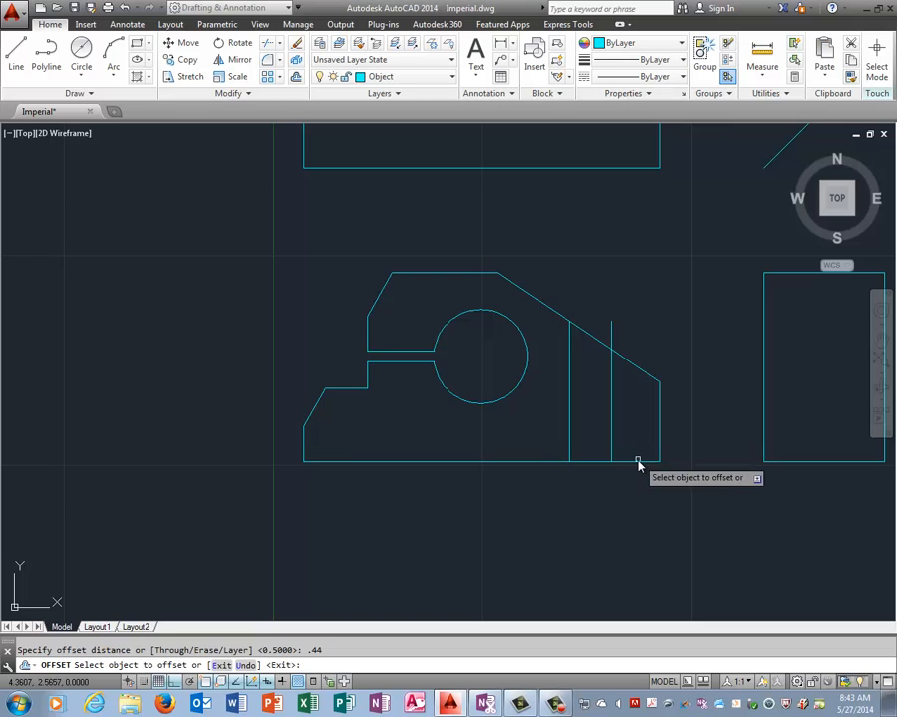
left_click(637, 461)
left_click(643, 423)
key("Return")
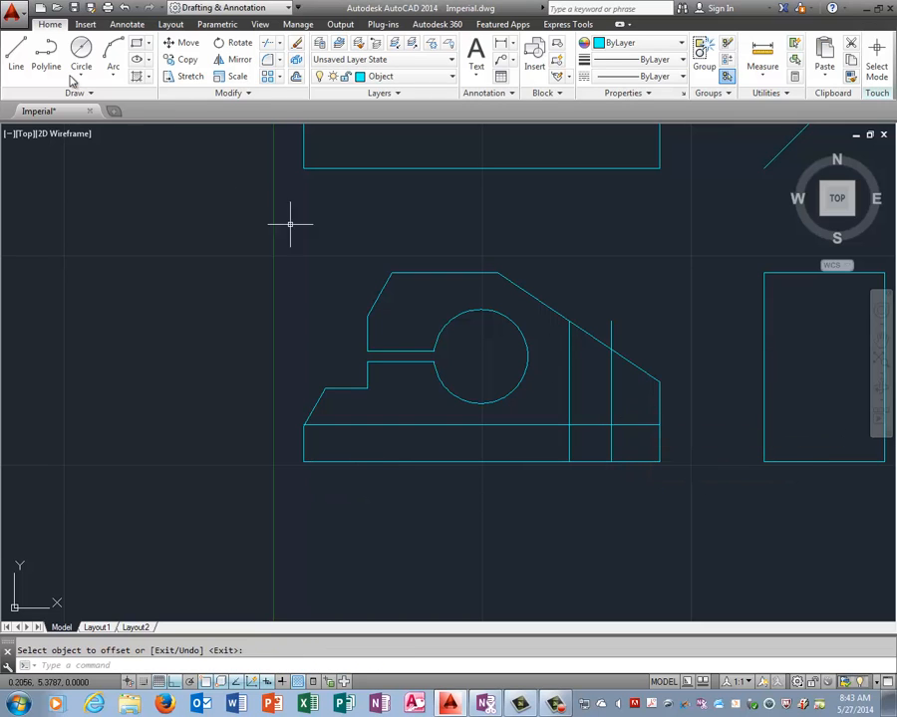
Draw a 0.38 diameter circle centred where the 0.5 and 0.44 offset lines cross
left_click(81, 76)
left_click(90, 127)
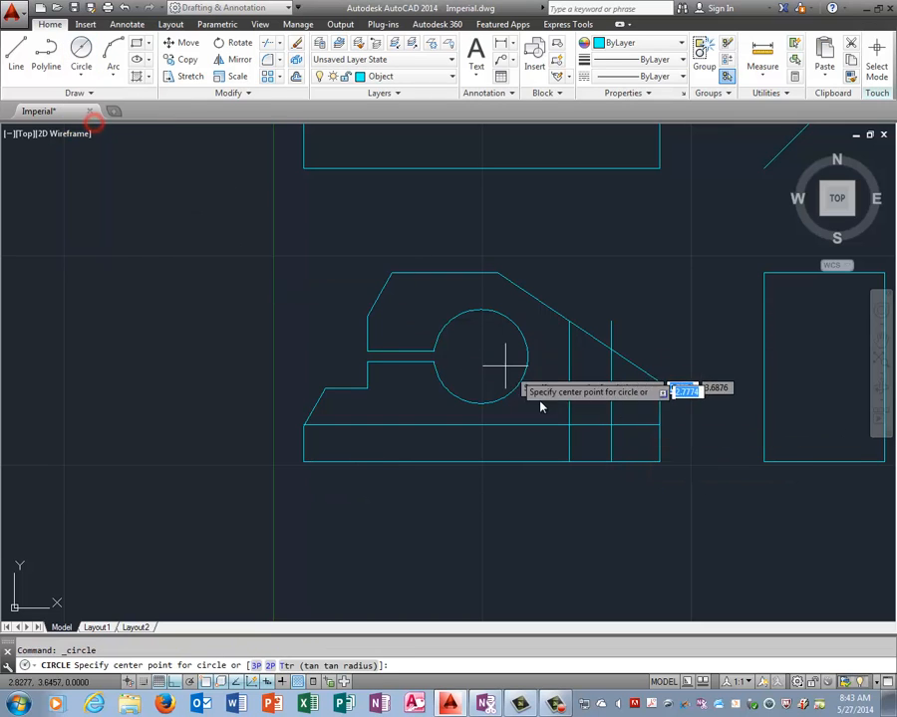
left_click(611, 425)
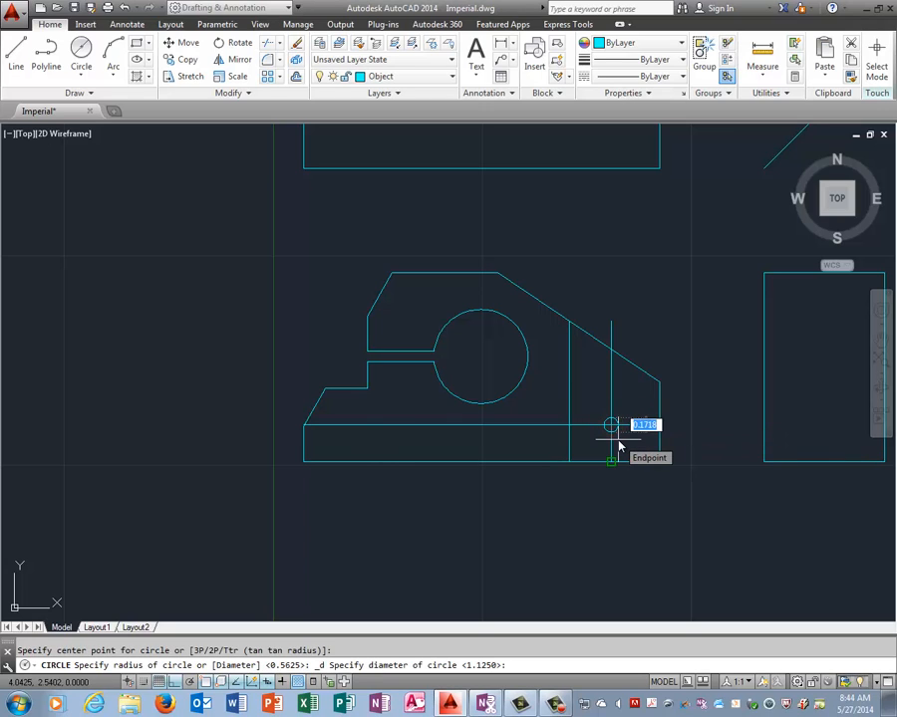
type(".38")
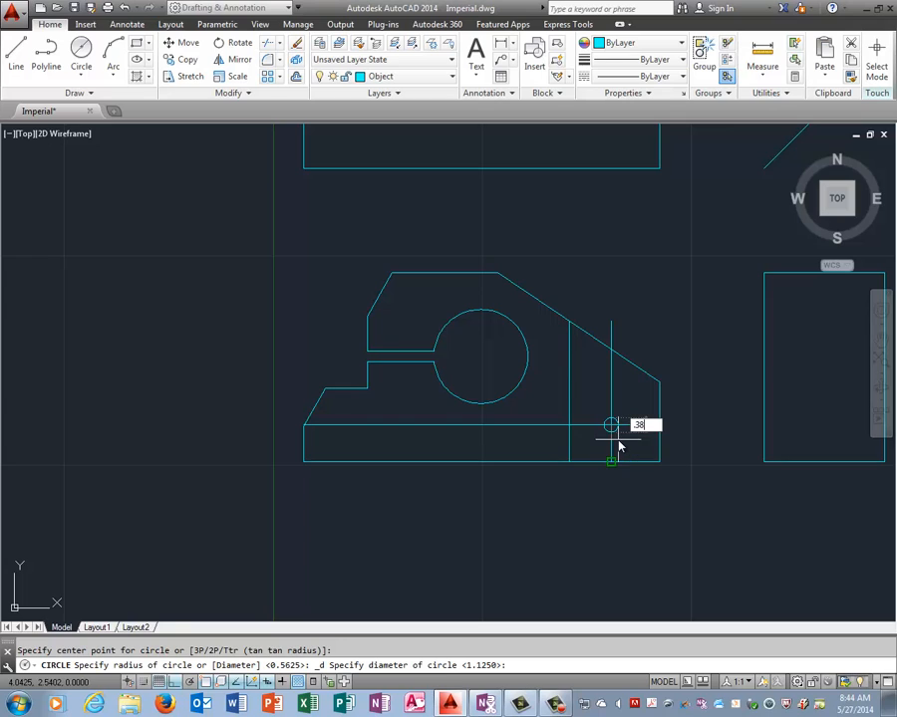
key("Return")
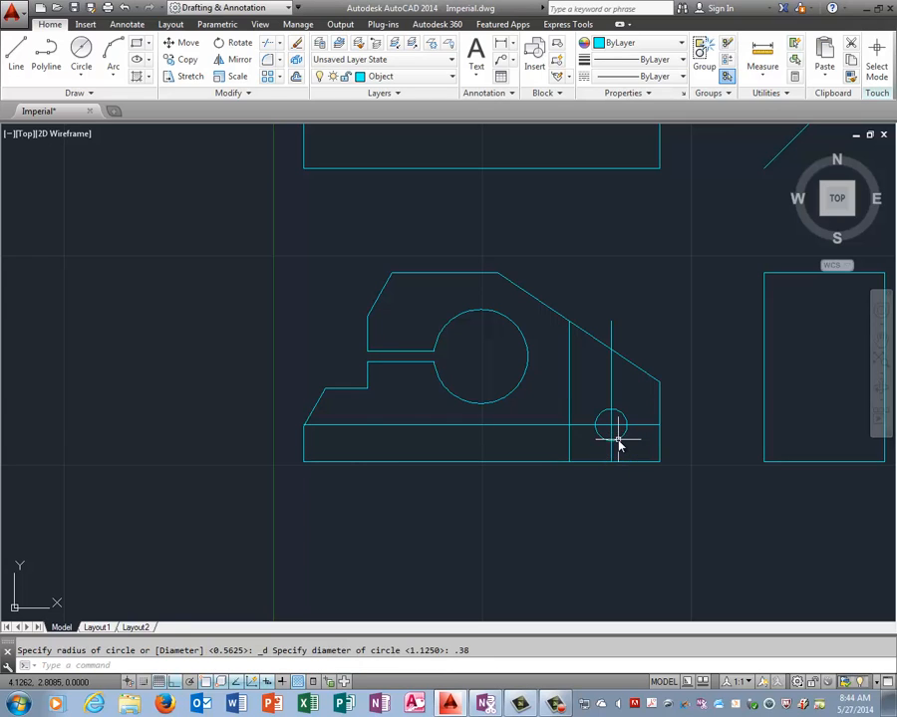
Erase the vertical and horizontal offset lines that locate the small circle's centre
left_click(611, 379)
key("Delete")
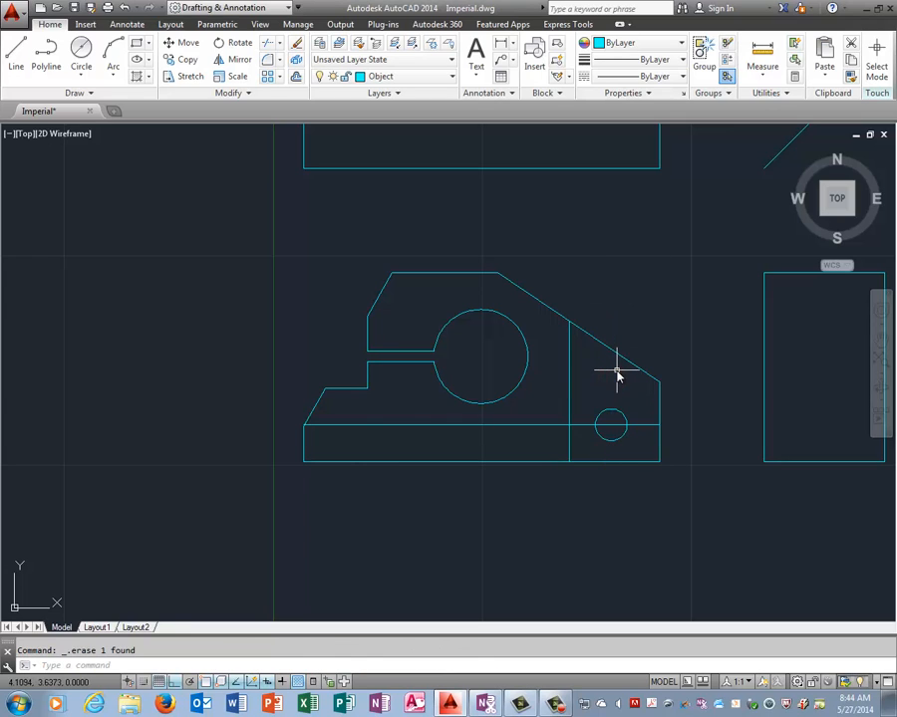
left_click(649, 425)
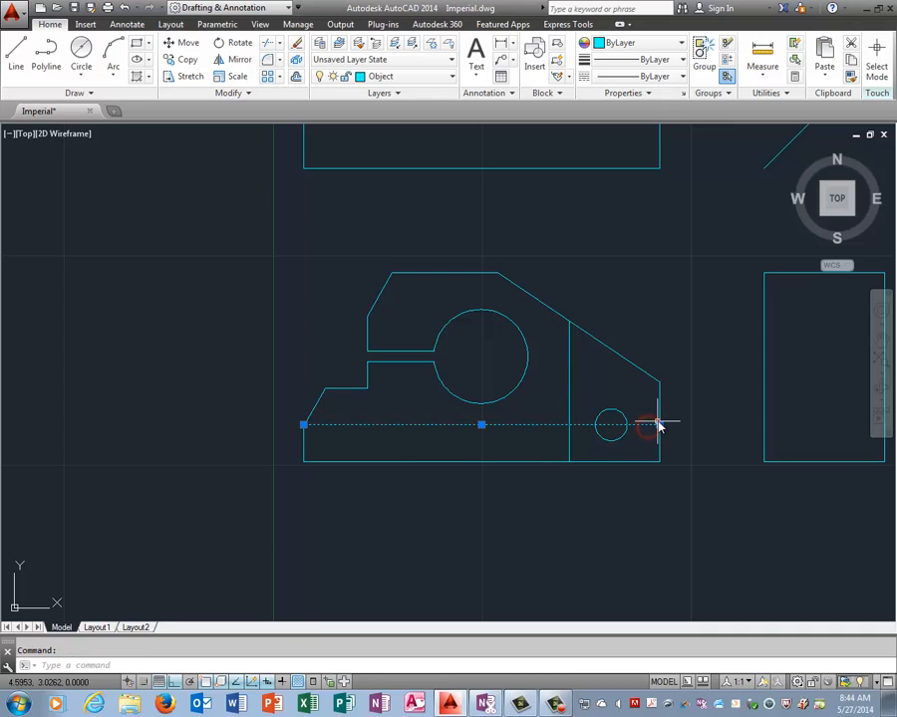
Draw a vertical projection line from the top end of the front view's lower-left angled cut up past the top view
scroll(643, 349, "up", 2)
scroll(643, 349, "down", 6)
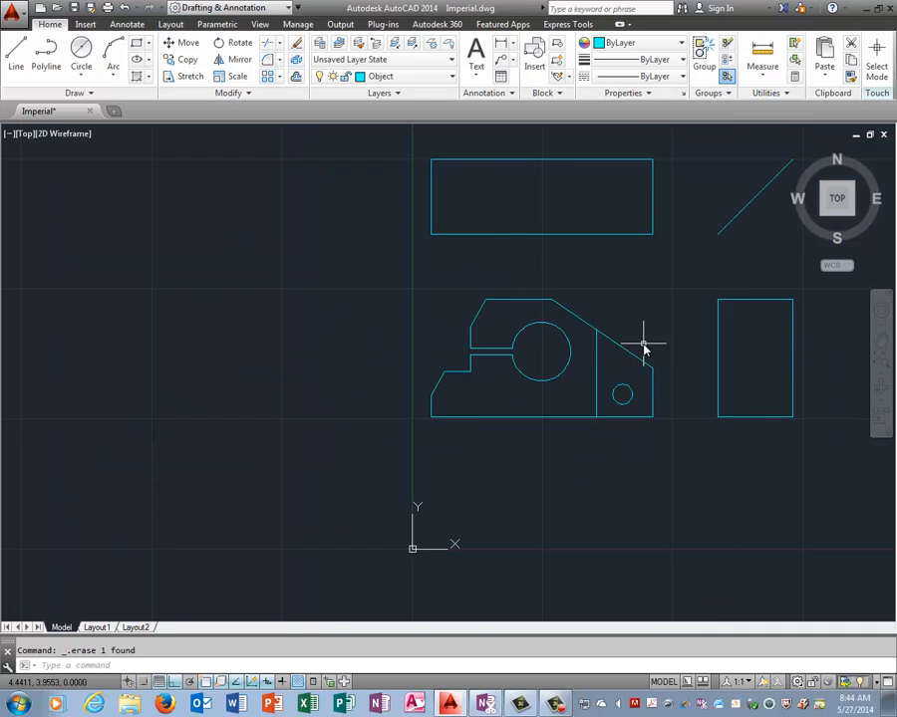
scroll(769, 249, "up", 2)
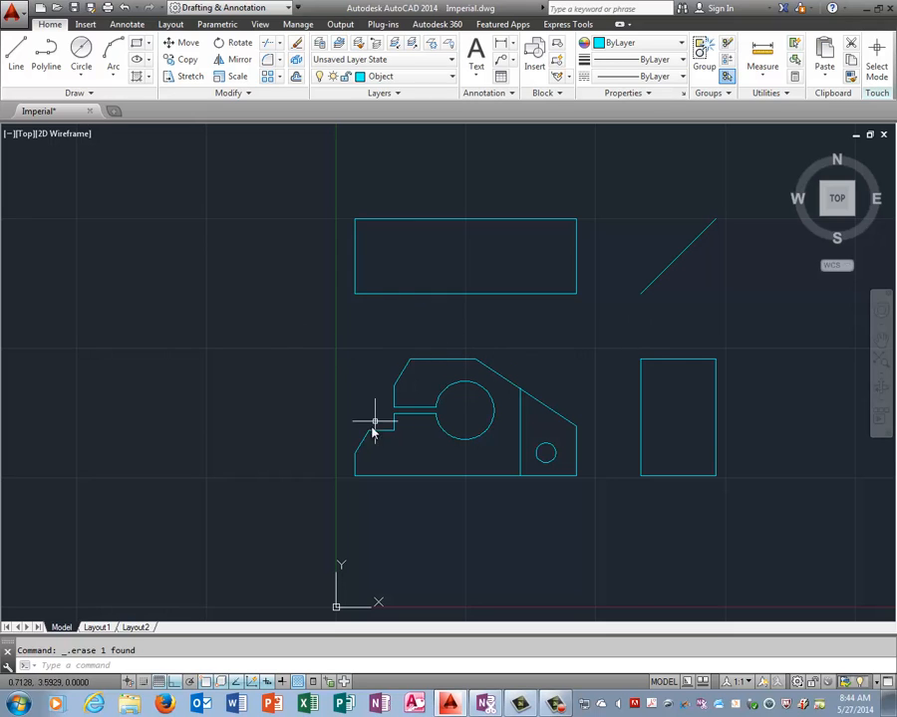
left_click(16, 55)
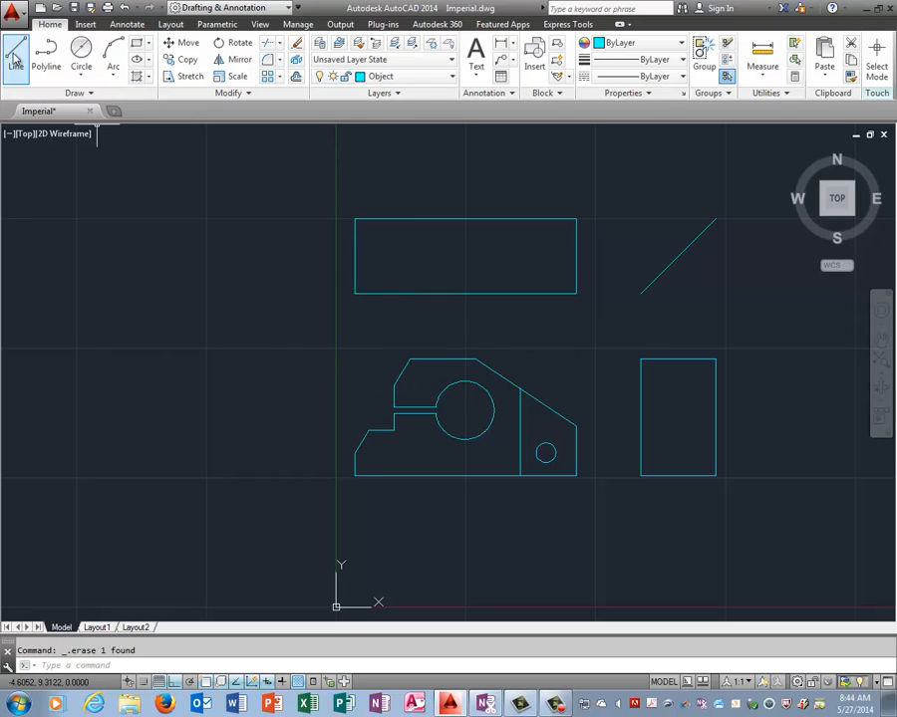
left_click(367, 429)
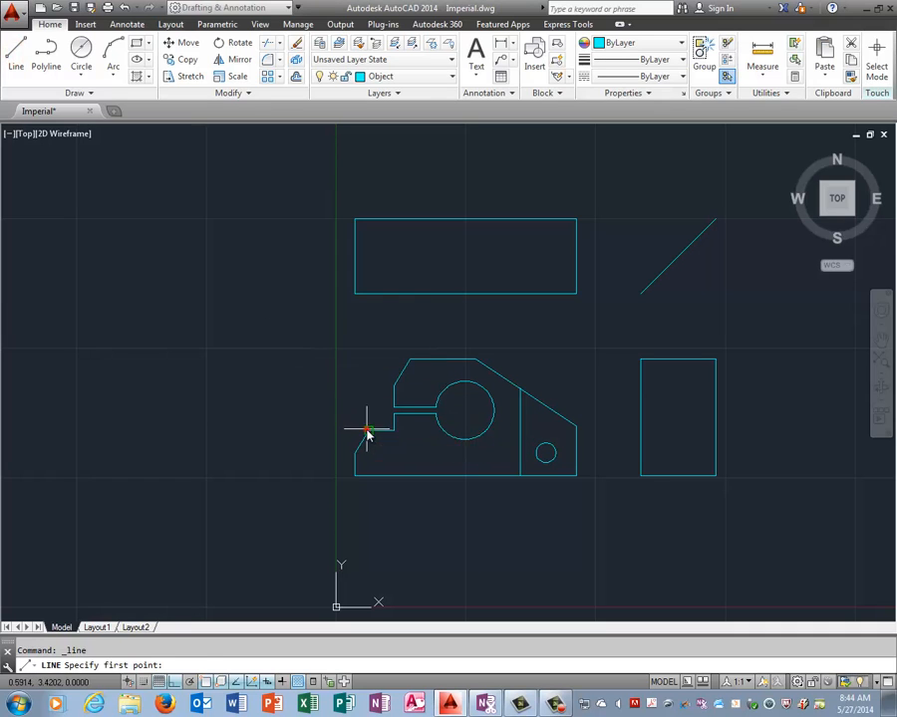
left_click(366, 171)
right_click(404, 174)
left_click(429, 183)
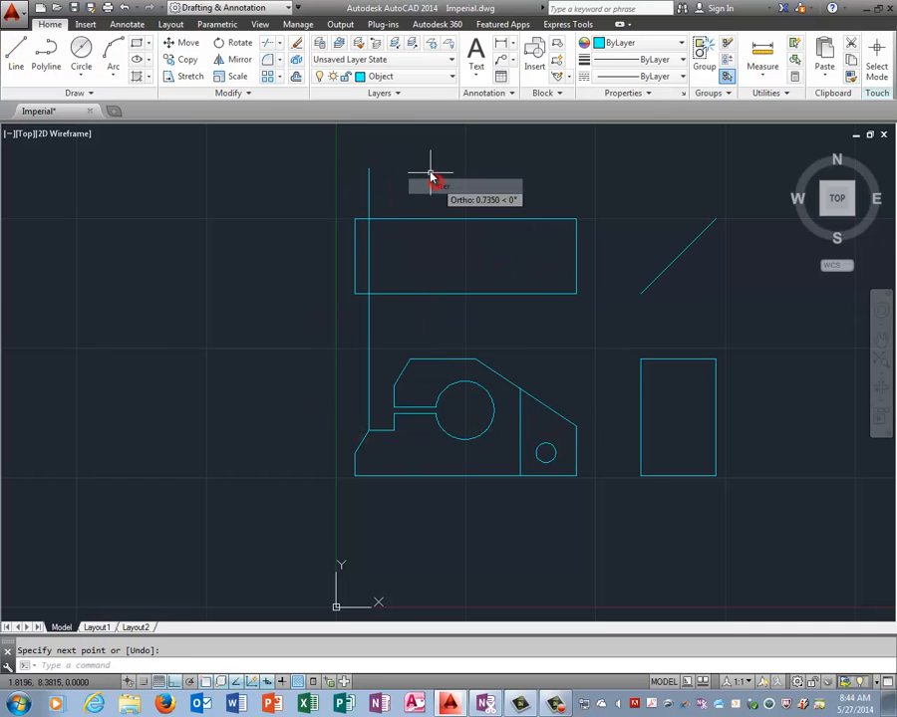
Draw a vertical projection line from the bottom end of the front view's upper-left angled cut up past the top view
right_click(430, 176)
left_click(458, 180)
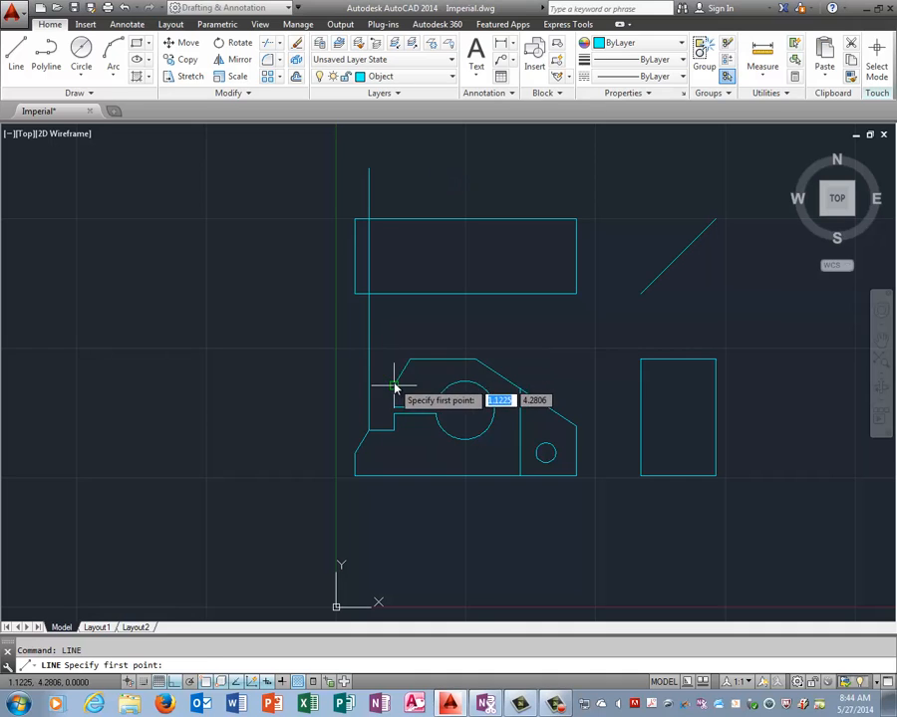
left_click(393, 383)
left_click(405, 149)
right_click(444, 161)
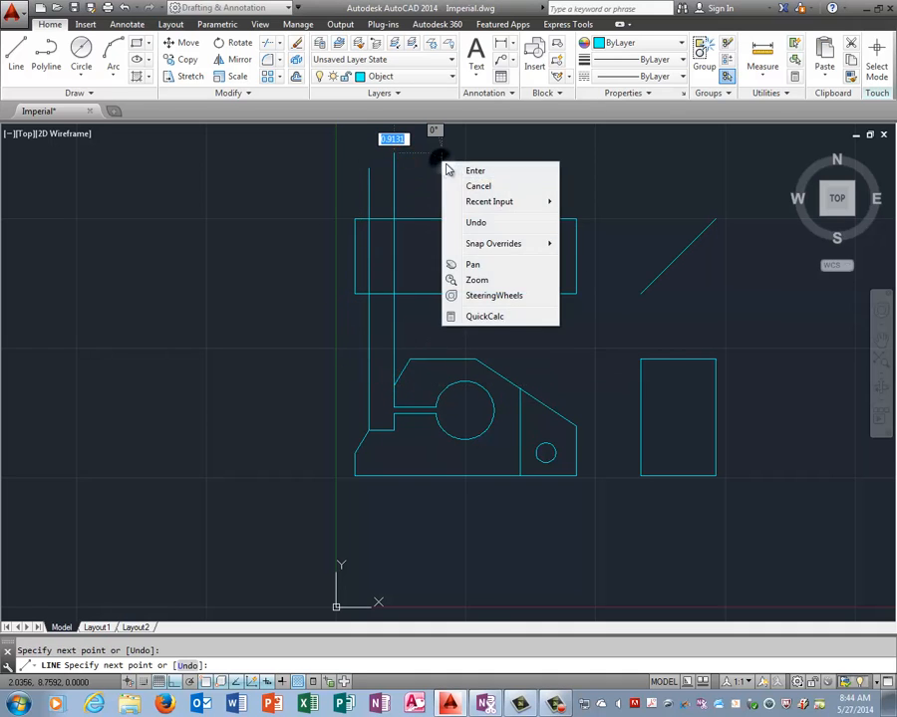
left_click(455, 170)
Draw a vertical projection line from the left end of the front view's top edge up past the top view
right_click(447, 151)
left_click(468, 159)
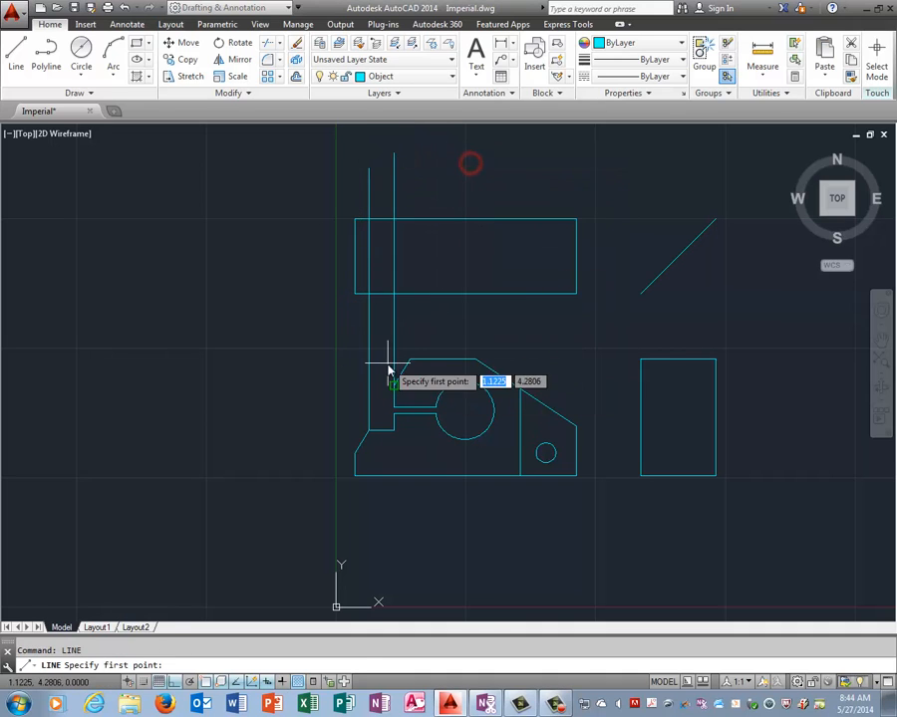
left_click(408, 357)
left_click(410, 155)
right_click(475, 177)
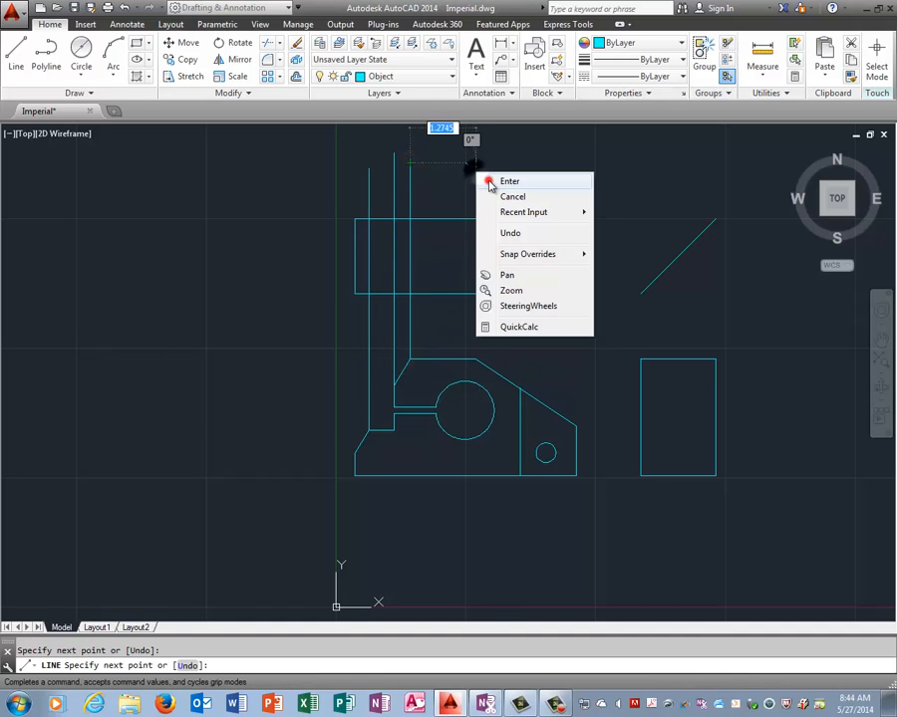
left_click(490, 180)
Draw a vertical projection line from the right end of the front view's top edge up past the top view
right_click(488, 166)
left_click(514, 171)
left_click(476, 357)
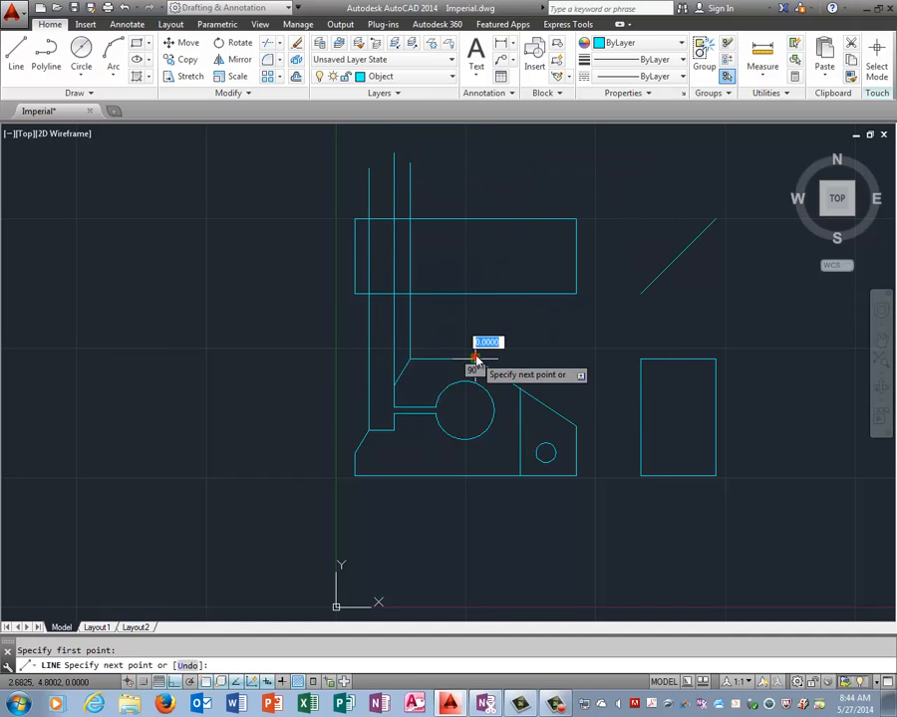
left_click(490, 183)
right_click(522, 189)
left_click(524, 192)
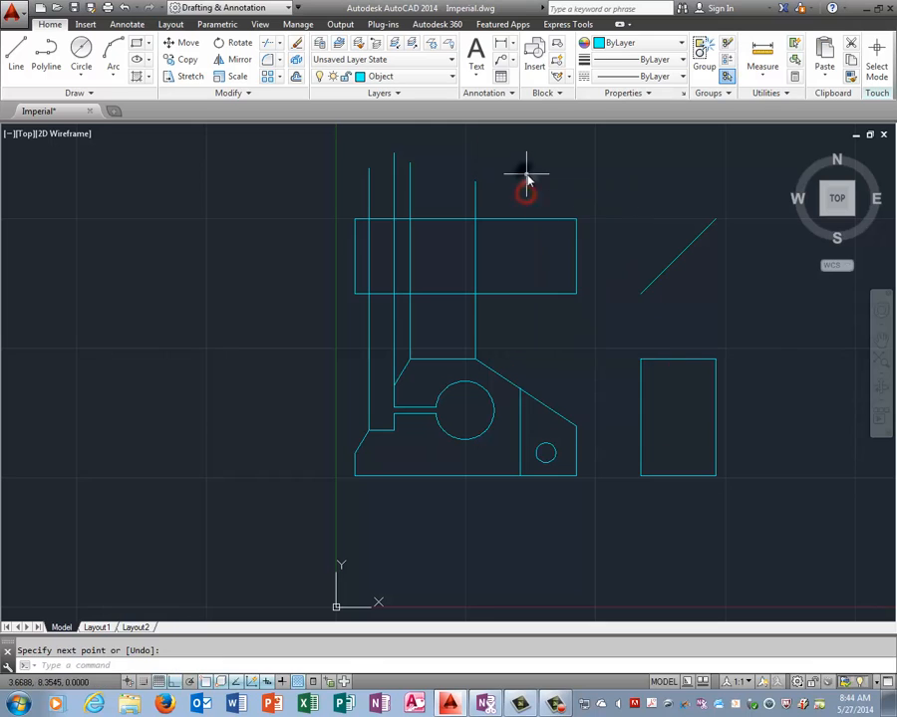
Draw a vertical projection line from the interior vertical line's upper end on the long angled edge up past the top view
right_click(524, 173)
left_click(550, 186)
left_click(520, 387)
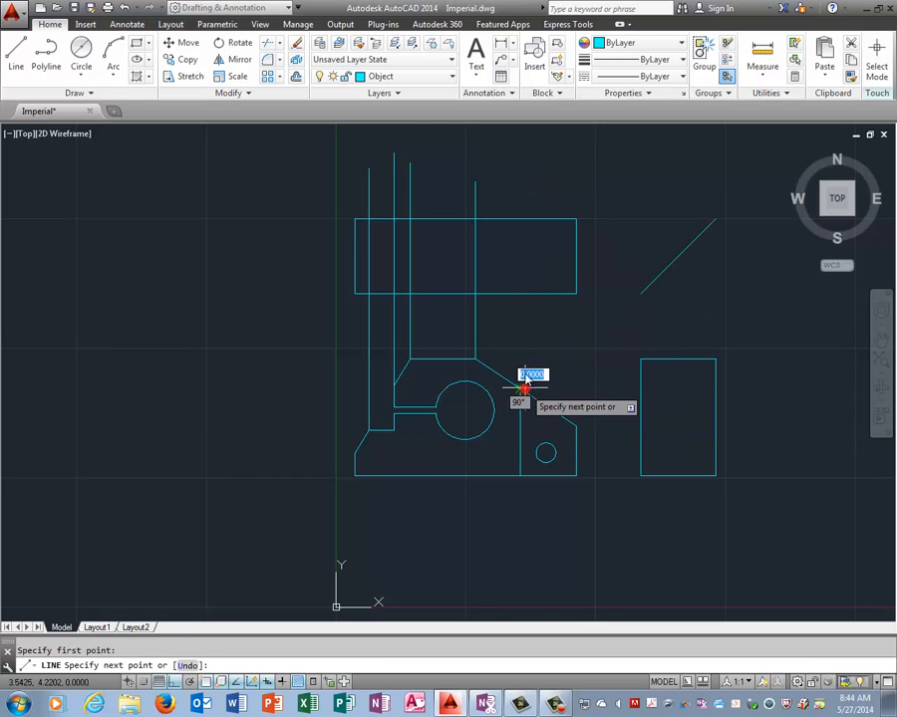
left_click(519, 182)
right_click(564, 181)
left_click(580, 190)
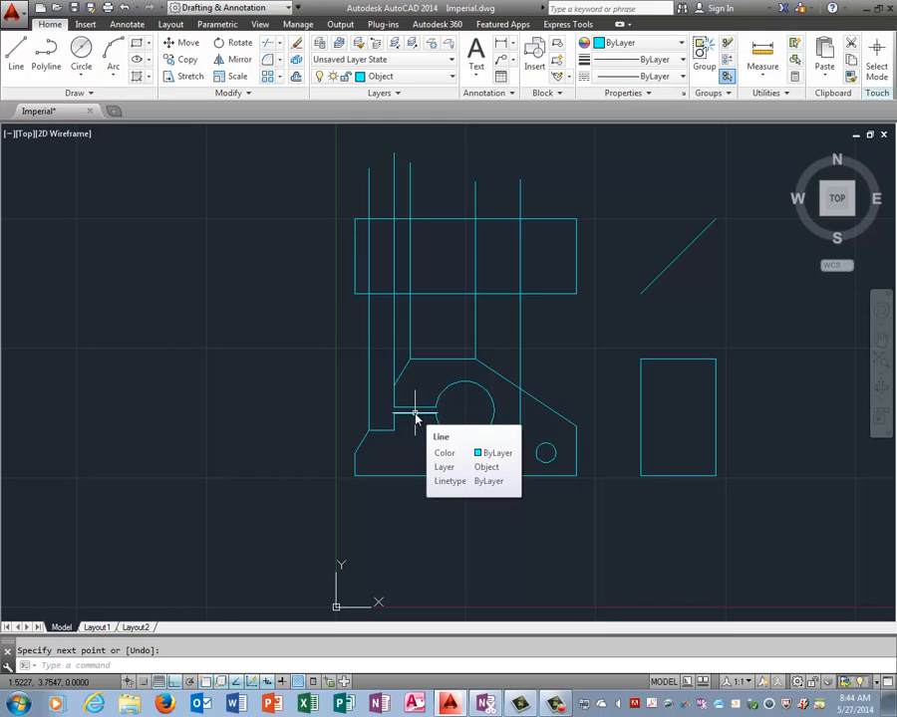
Make the Hidden layer current and draw a vertical projection line from the large circle's right quadrant up past the top view
left_click(398, 82)
left_click(398, 158)
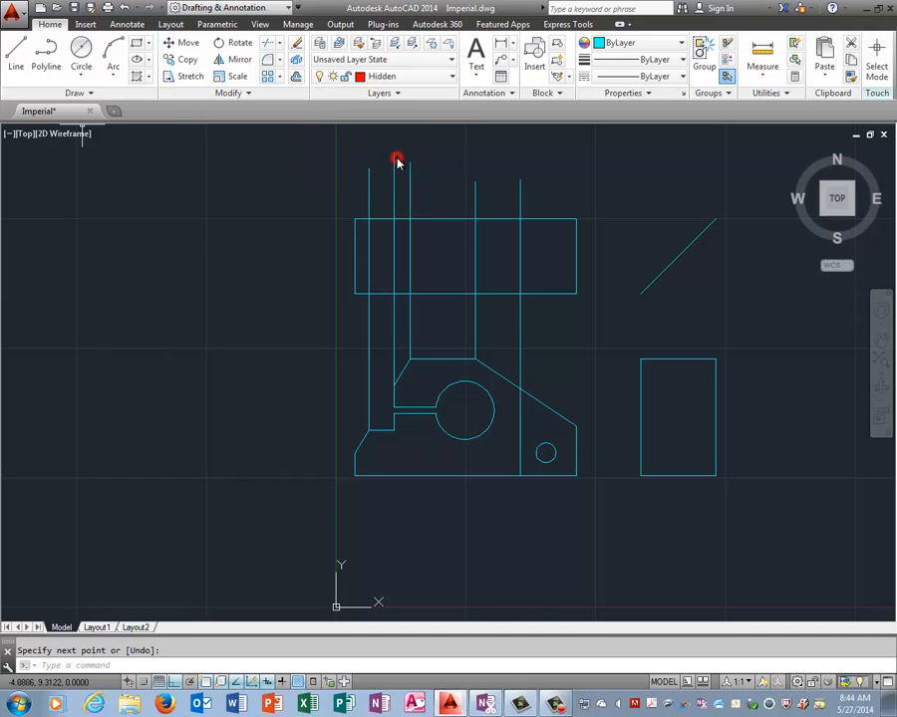
left_click(8, 70)
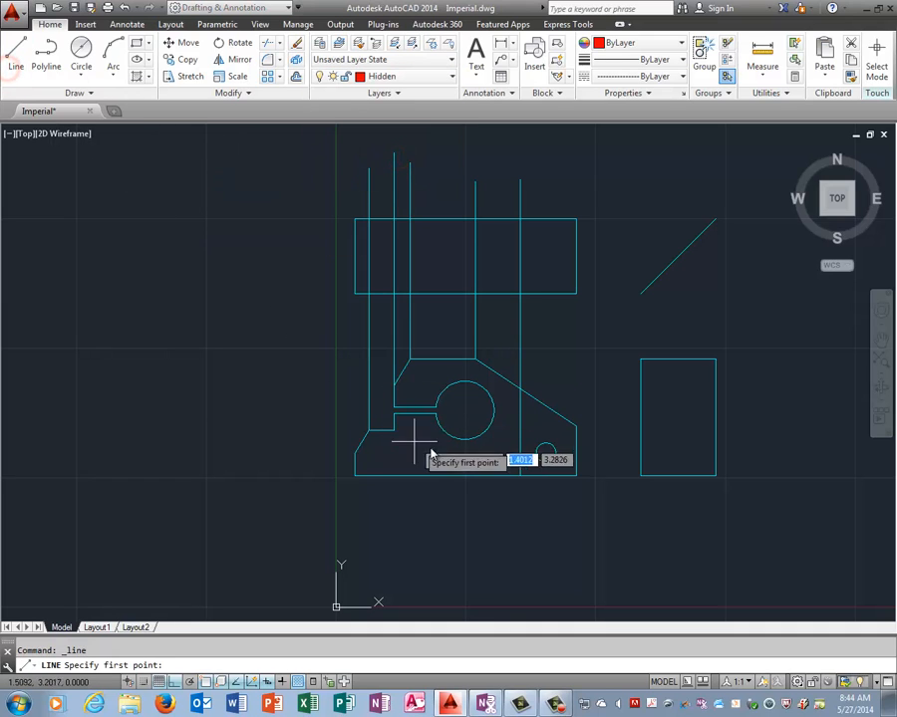
left_click(493, 411)
left_click(494, 174)
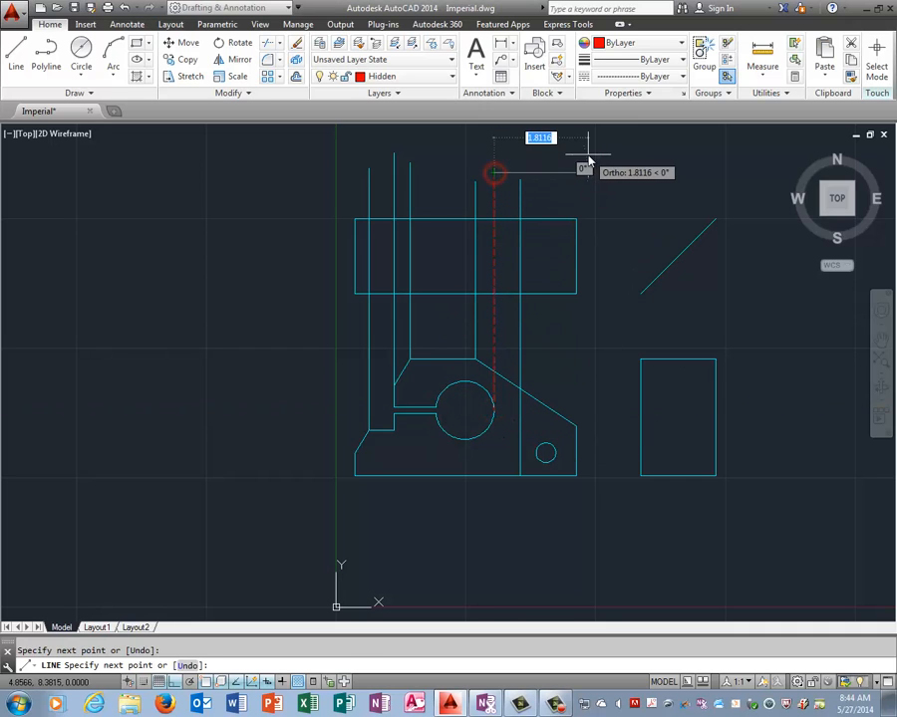
right_click(581, 155)
left_click(608, 166)
Draw a hidden vertical projection line from where the slot meets the large circle's left side up past the top view
right_click(581, 155)
left_click(608, 165)
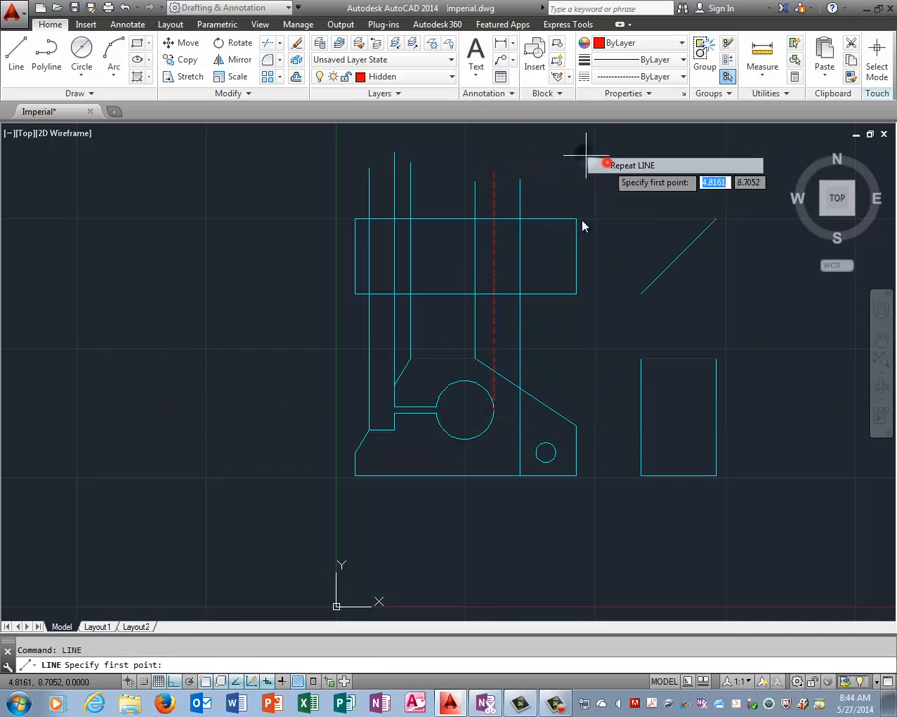
left_click(437, 411)
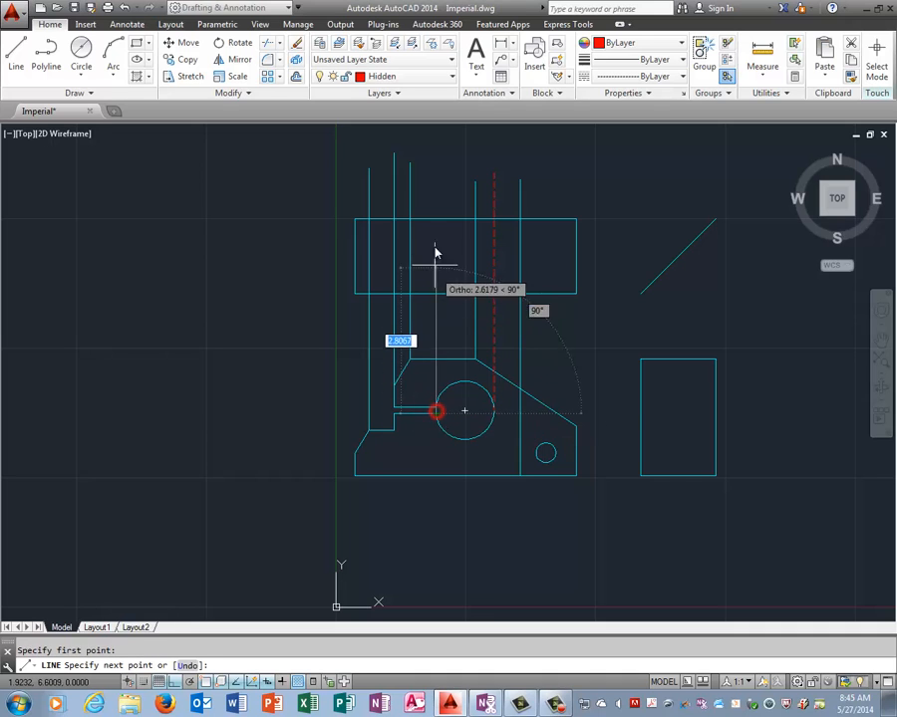
left_click(436, 180)
right_click(536, 154)
left_click(570, 166)
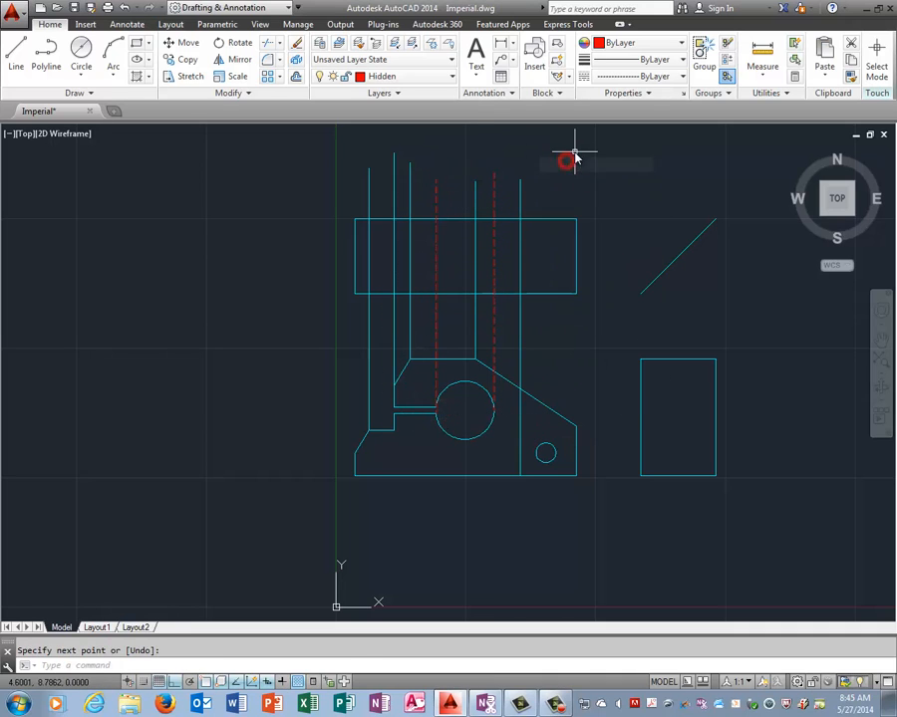
Draw a hidden vertical projection line from the small circle's left quadrant up past the top view
right_click(572, 153)
left_click(604, 159)
left_click(535, 454)
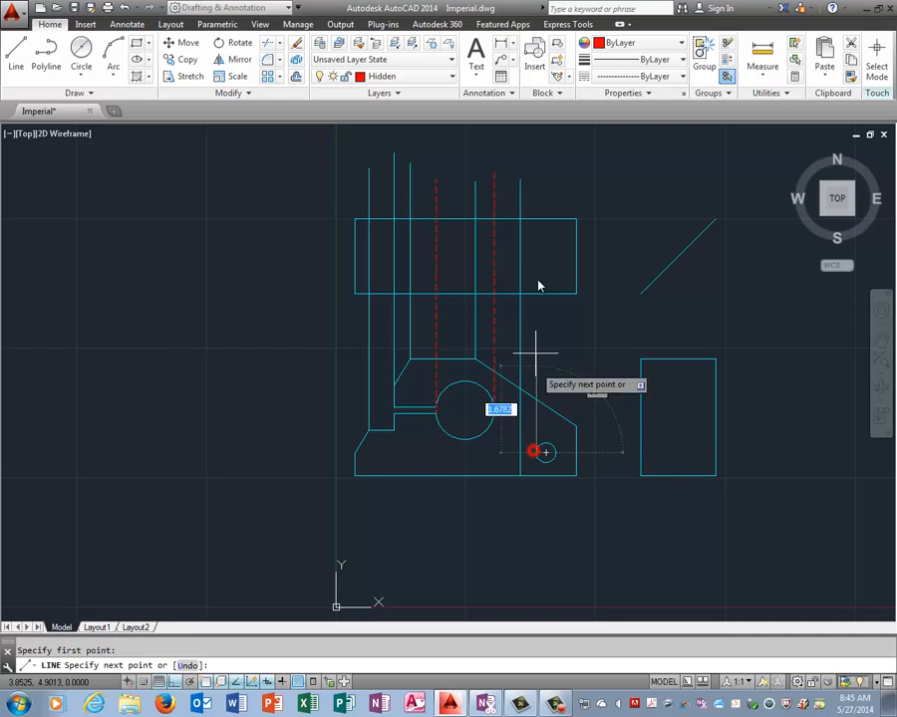
left_click(536, 197)
right_click(594, 193)
left_click(626, 201)
Draw a hidden vertical projection line from the small circle's right quadrant up past the top view
right_click(618, 187)
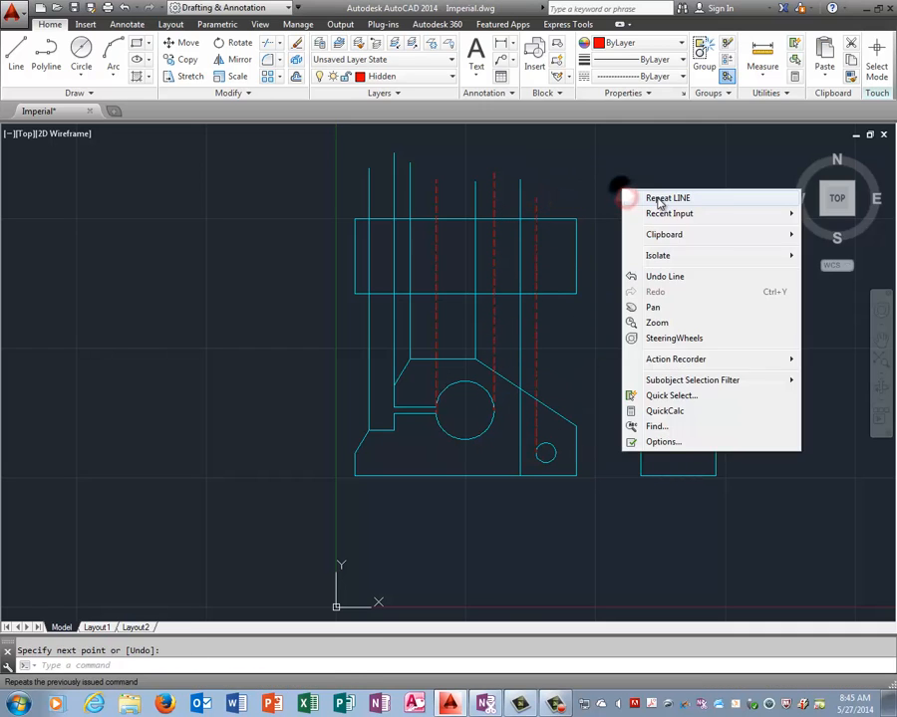
left_click(645, 196)
left_click(545, 452)
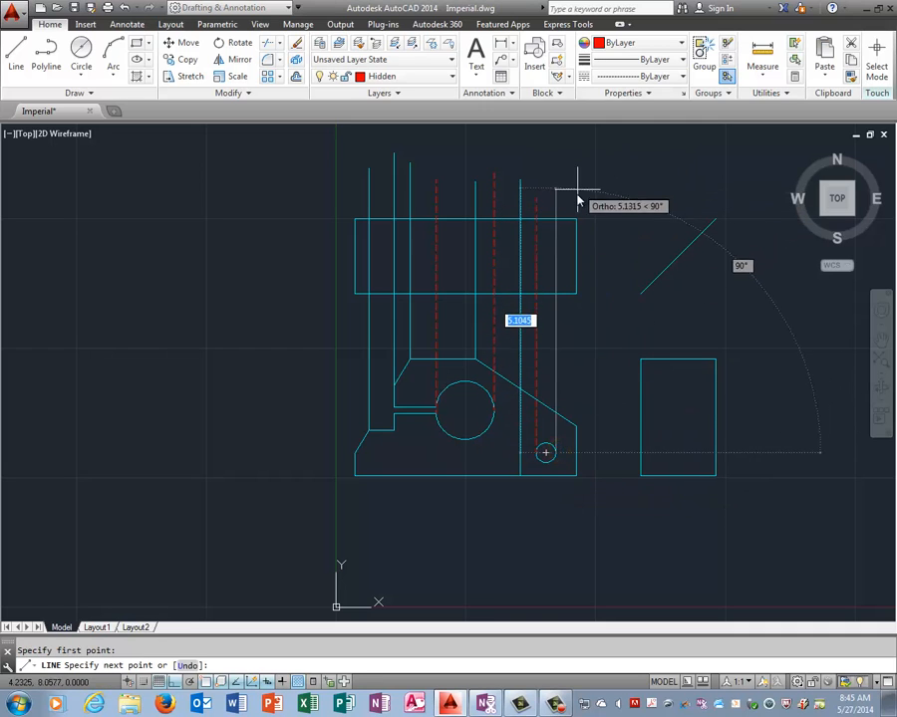
left_click(576, 194)
right_click(585, 186)
left_click(616, 195)
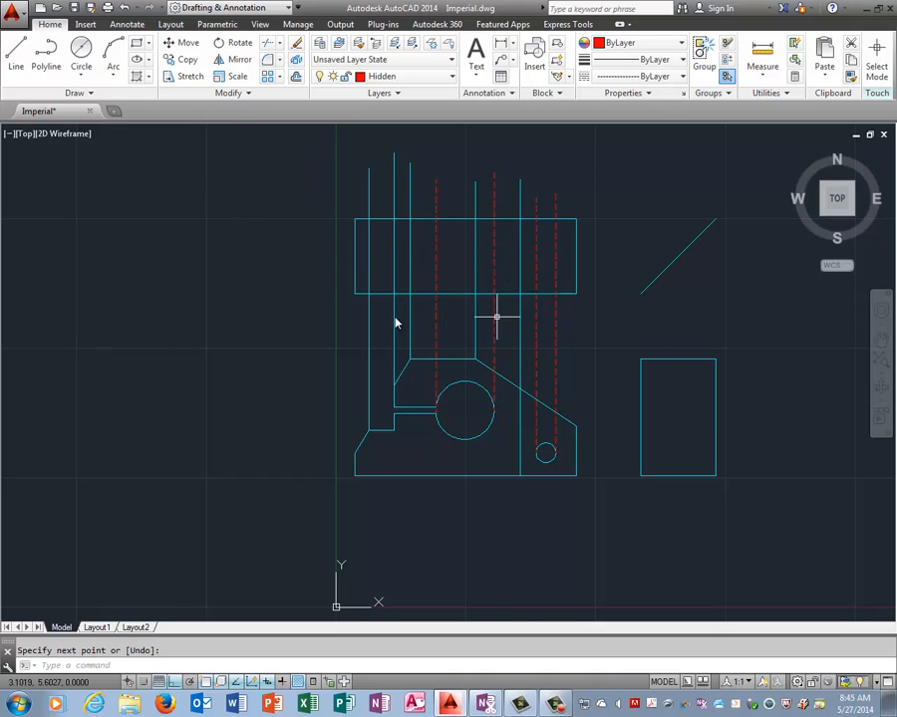
Trim the vertical projection lines above and below the top view, using its upper and lower edges as cutting edges
scroll(512, 200, "up", 2)
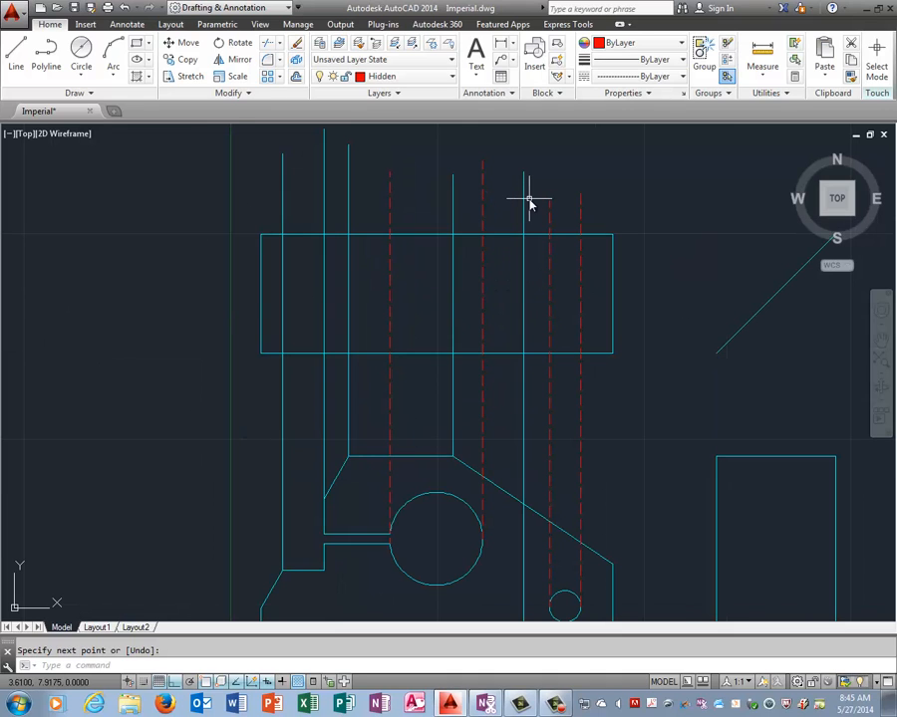
type("trim")
key("Return")
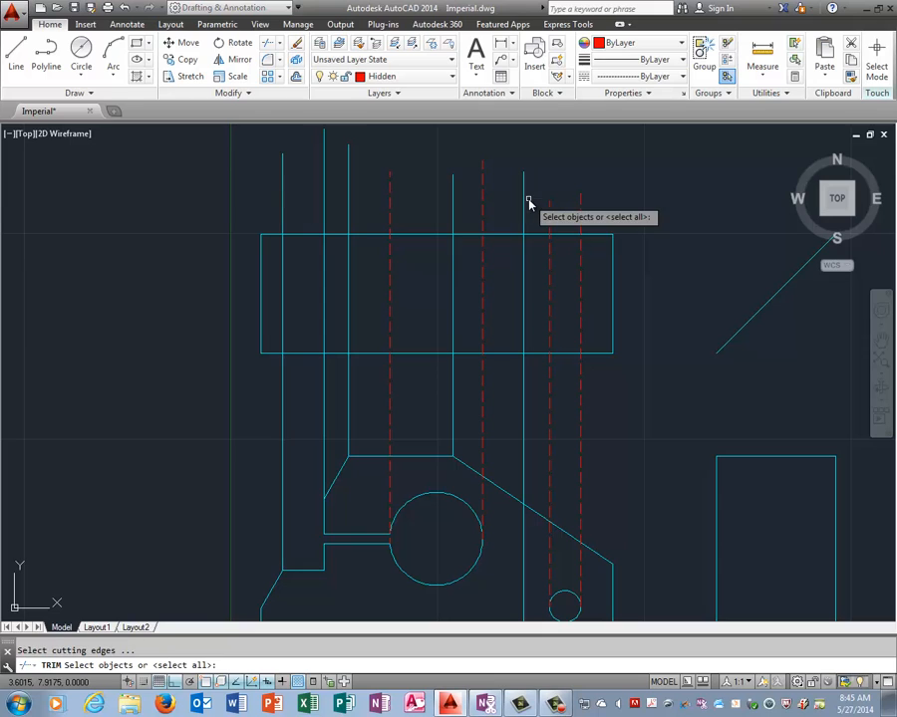
left_click(423, 236)
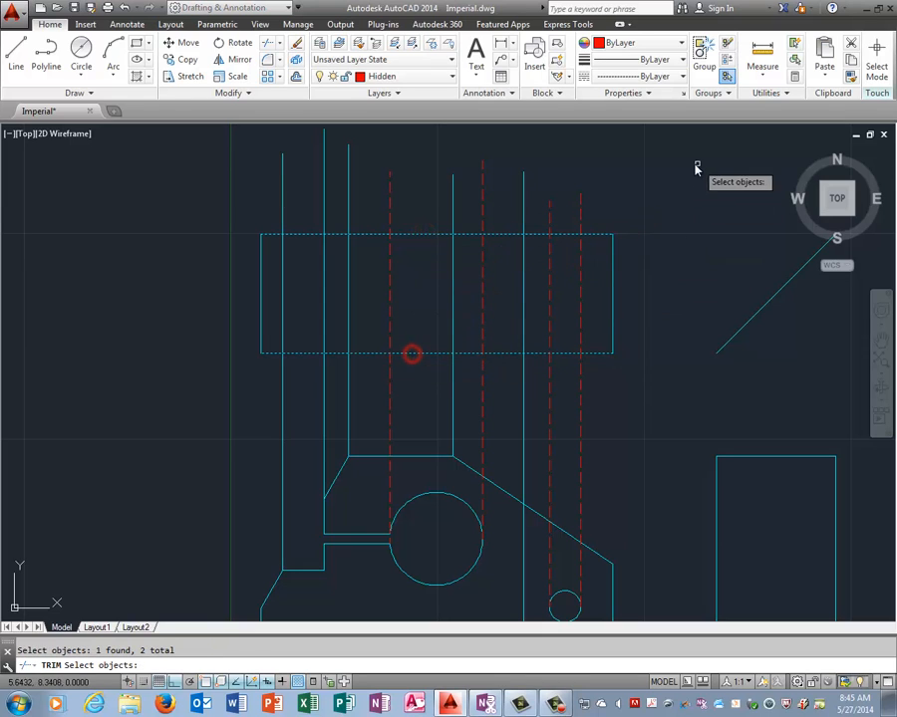
key("Return")
left_click(668, 183)
left_click(220, 200)
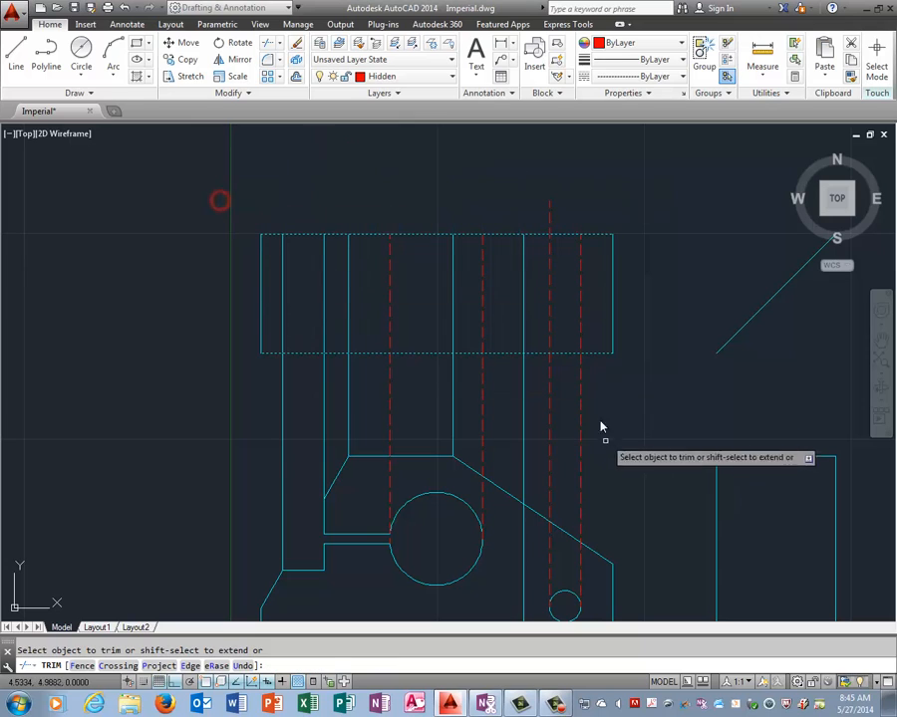
left_click(590, 404)
left_click(218, 401)
key("Return")
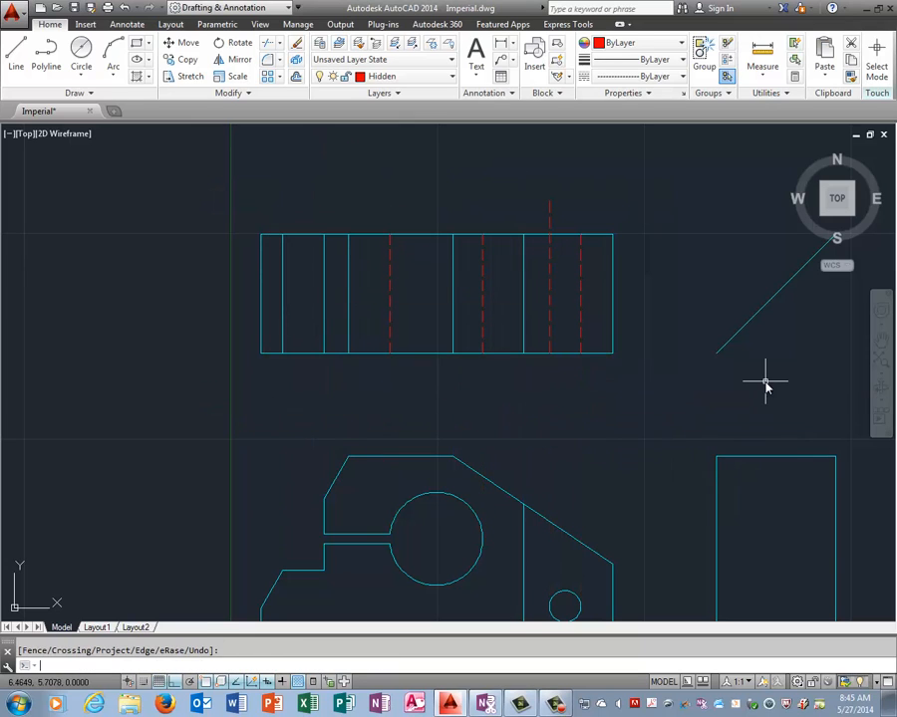
Trim the leftover end of the small circle's left hidden line above the top view's upper edge
right_click(646, 212)
left_click(692, 222)
left_click(562, 235)
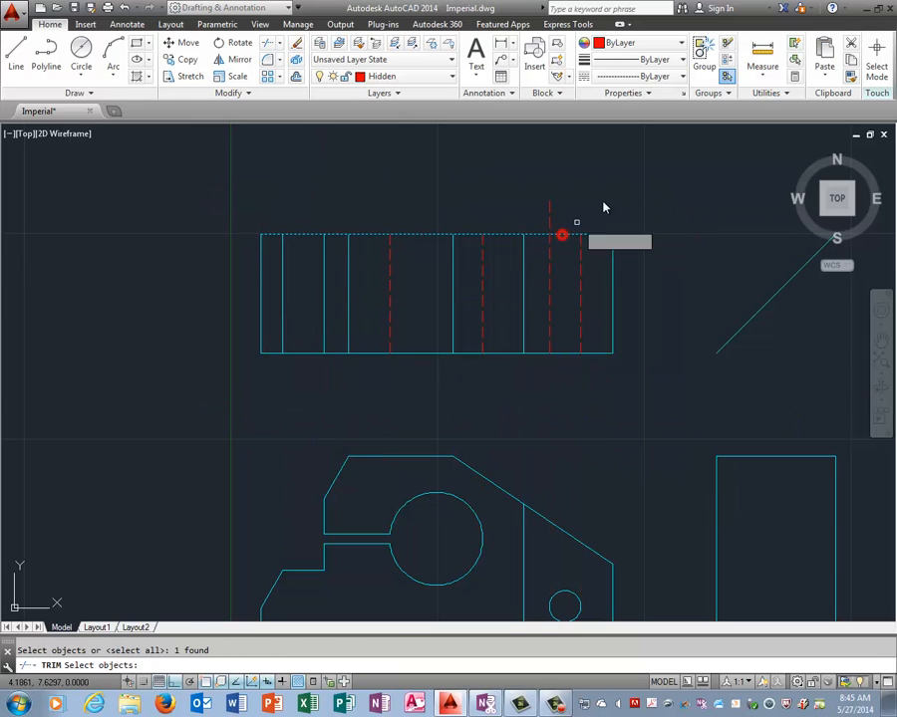
key("Return")
left_click(549, 212)
key("Return")
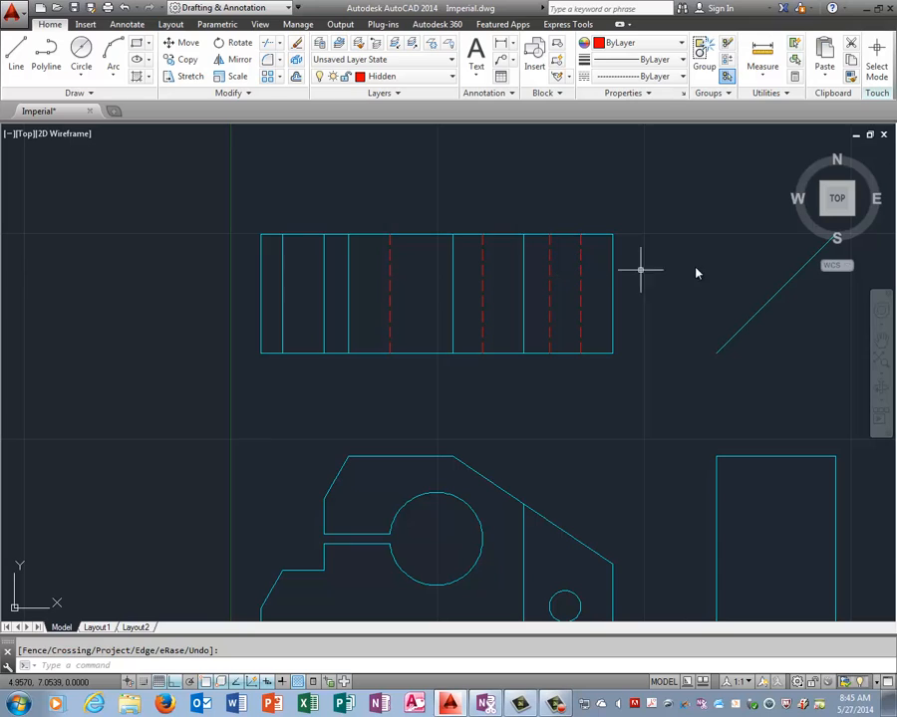
Offset the top view's upper edge 0.56 downward into the view
key("Return")
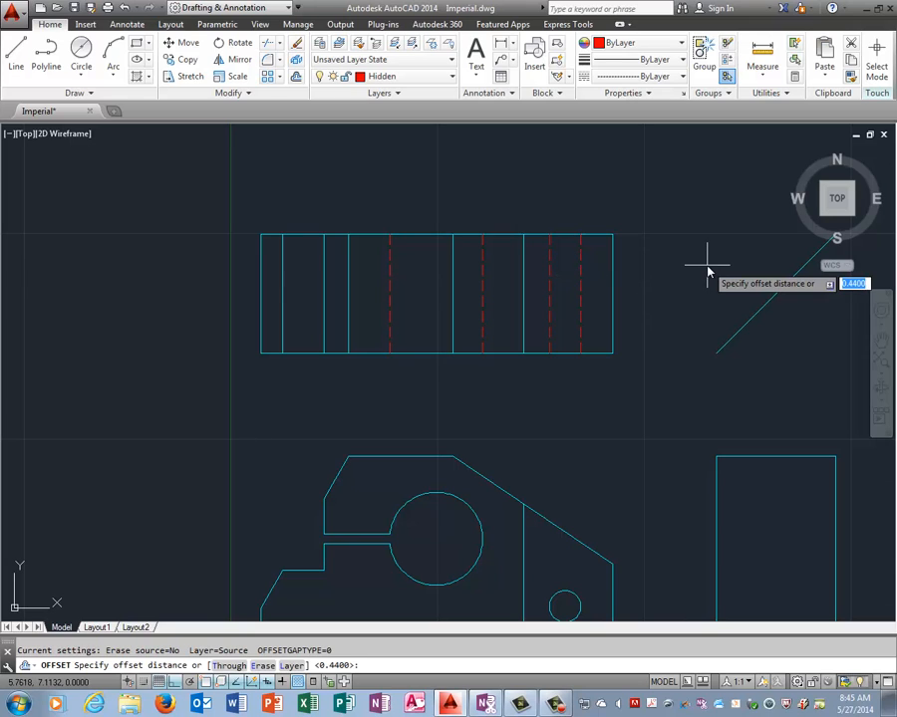
key("Return")
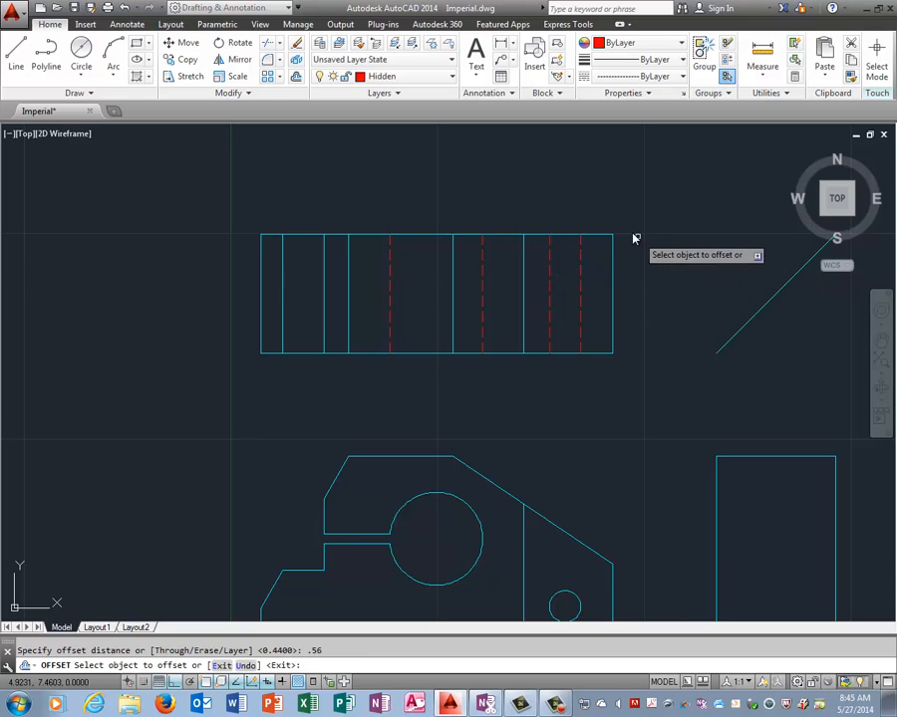
left_click(599, 235)
left_click(594, 259)
key("Return")
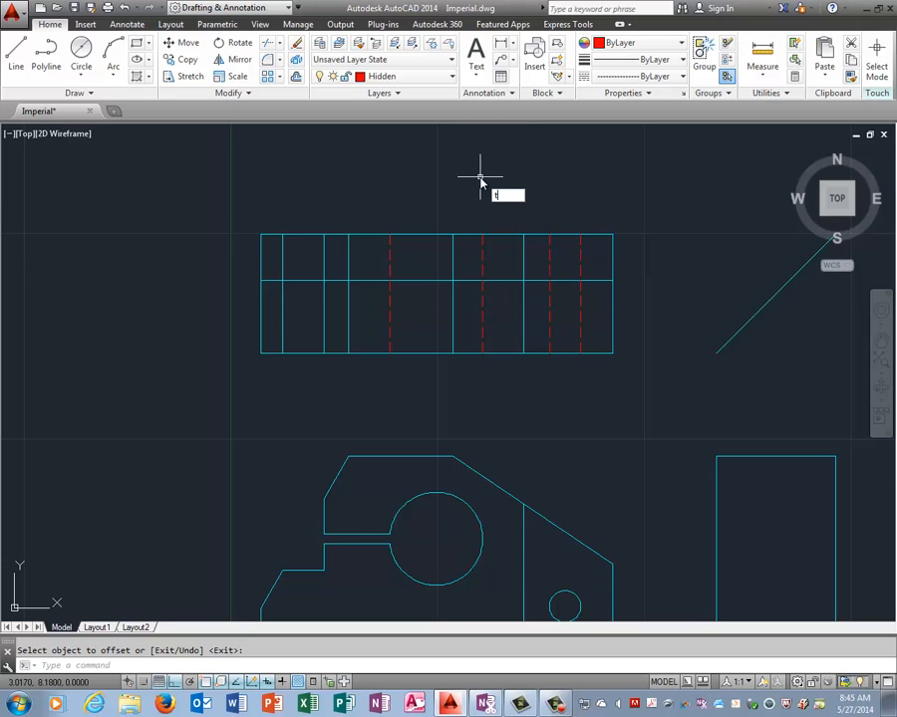
Trim the horizontal offset line between the two rightmost solid vertical lines in the top view
key("Return")
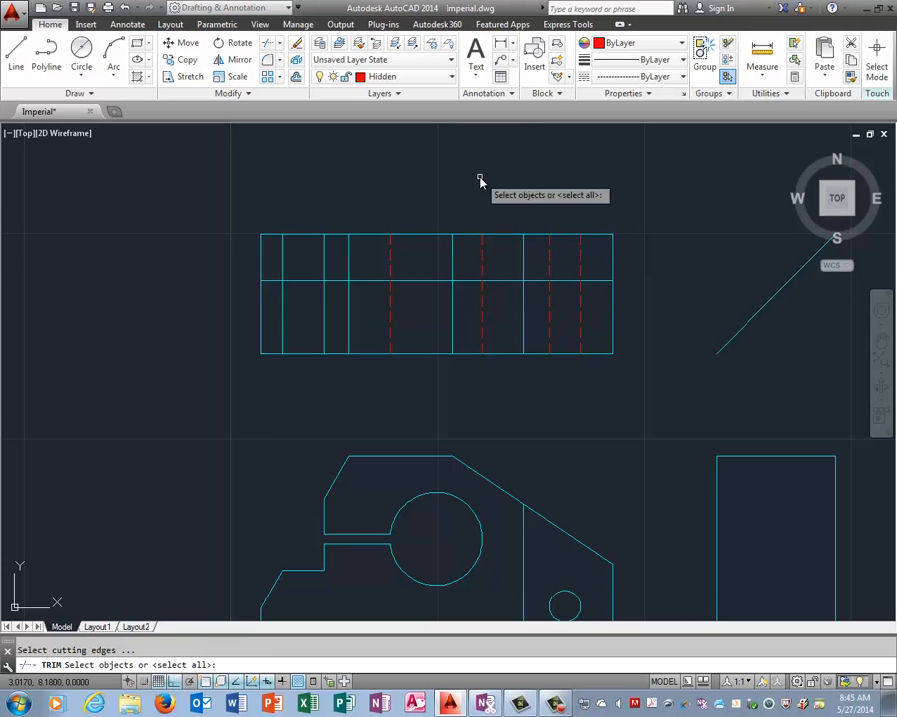
left_click(452, 325)
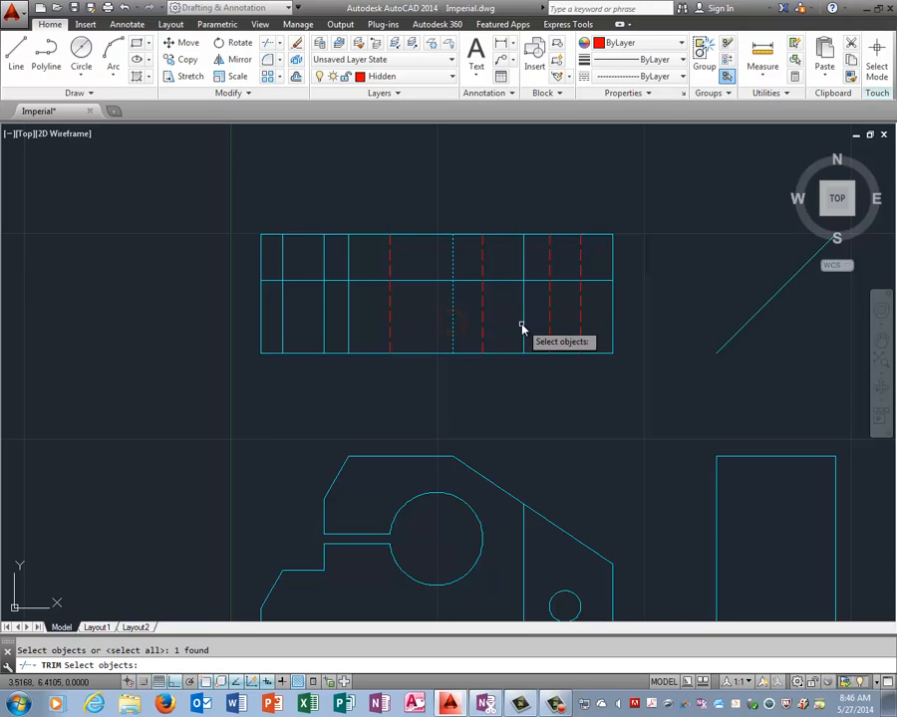
left_click(523, 322)
right_click(523, 397)
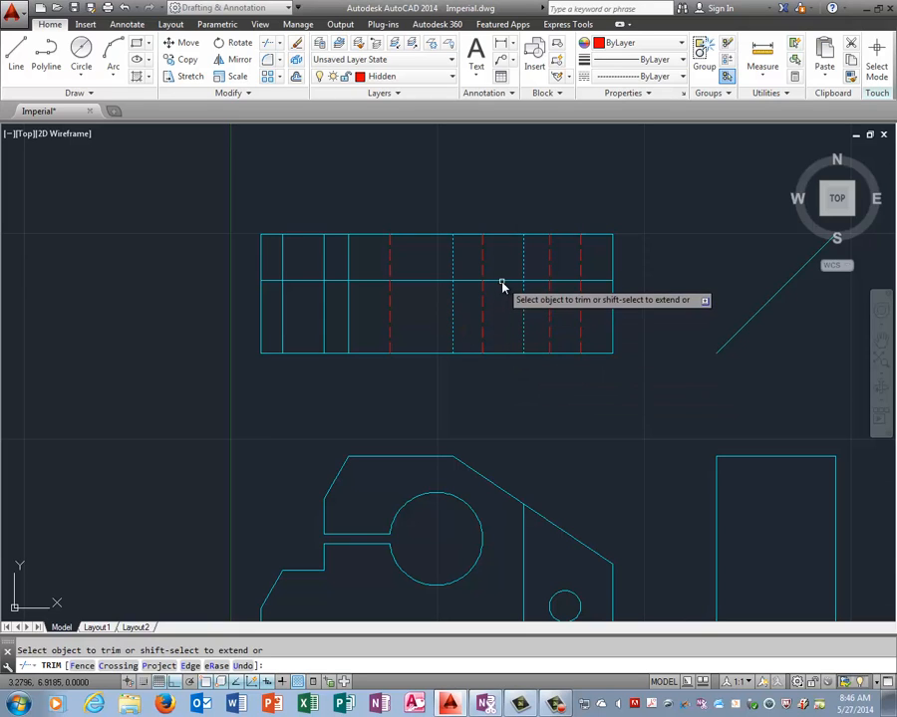
left_click(501, 280)
right_click(570, 222)
left_click(599, 227)
Trim the top view's rightmost interior solid vertical line above the short horizontal offset segment
right_click(574, 194)
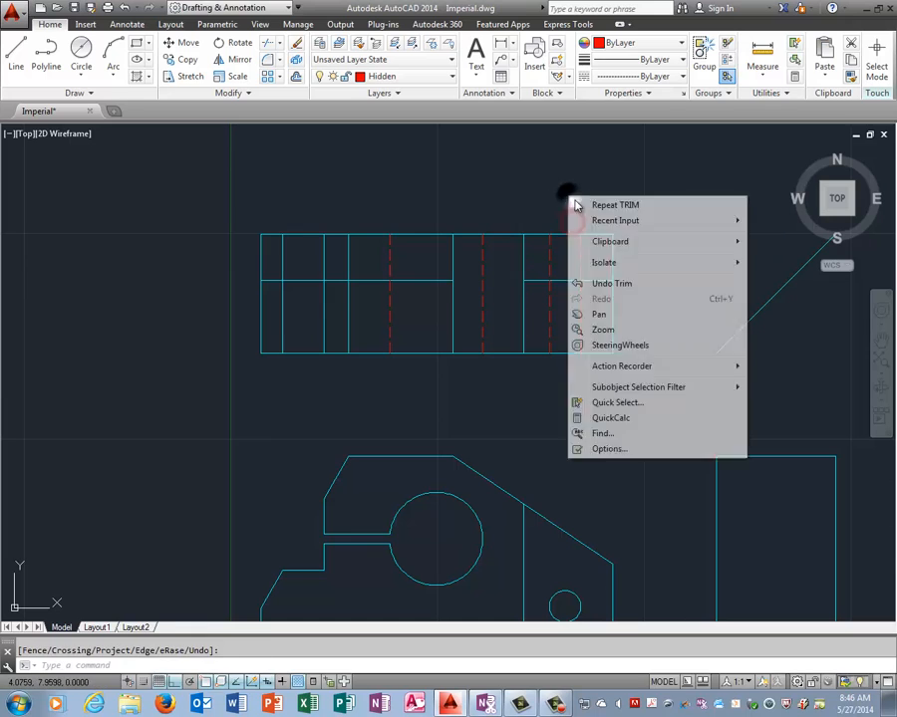
left_click(608, 195)
left_click(589, 281)
right_click(580, 175)
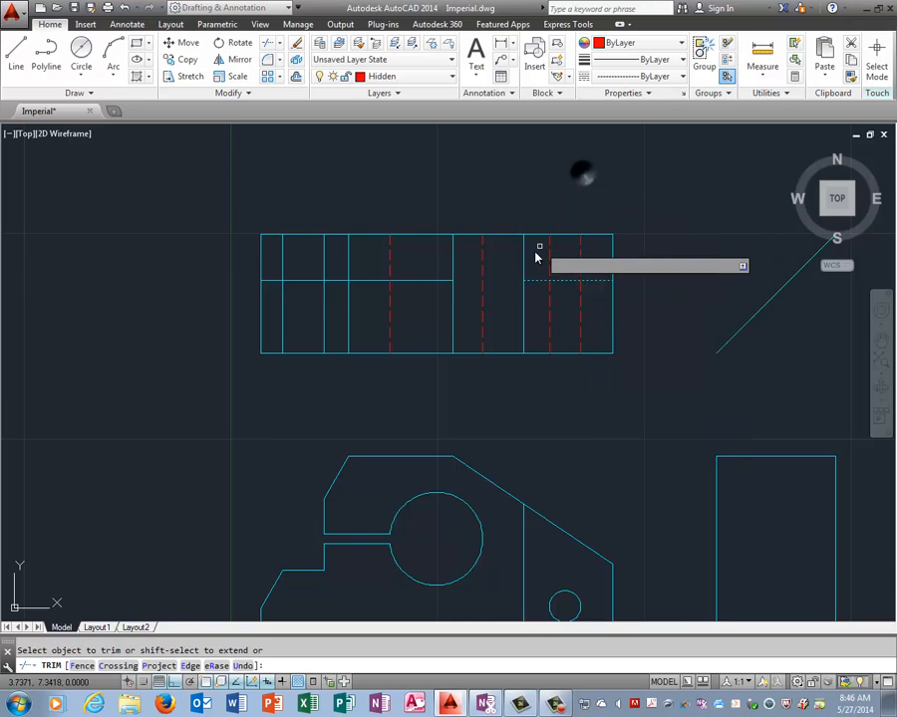
left_click(523, 260)
right_click(536, 166)
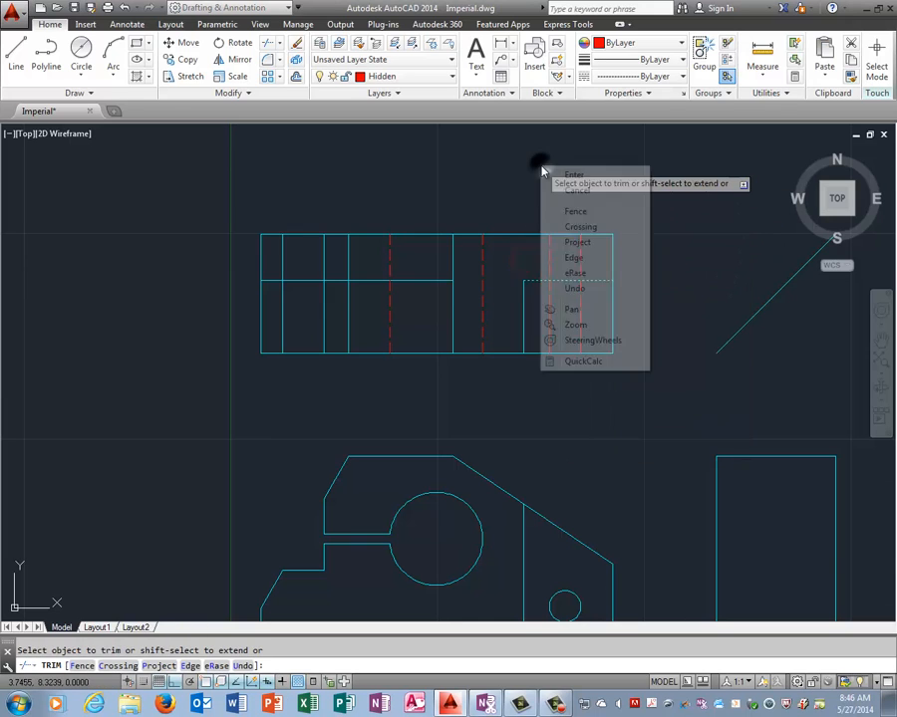
left_click(573, 177)
Trim the outline's right and lower edges beyond the step lines to cut away the top view's lower right corner
right_click(569, 176)
left_click(587, 191)
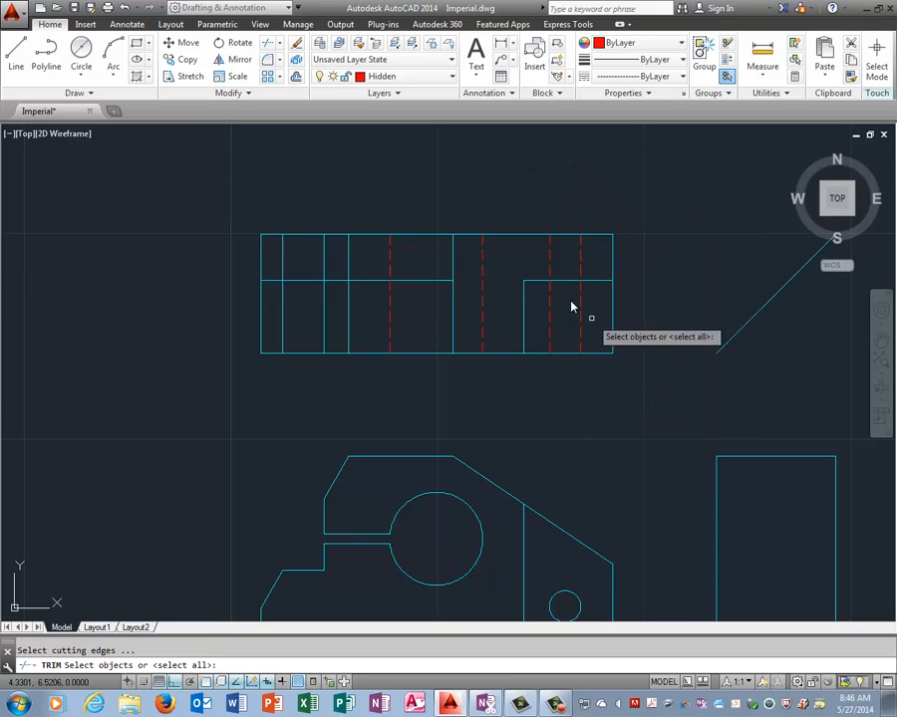
left_click(524, 322)
left_click(573, 280)
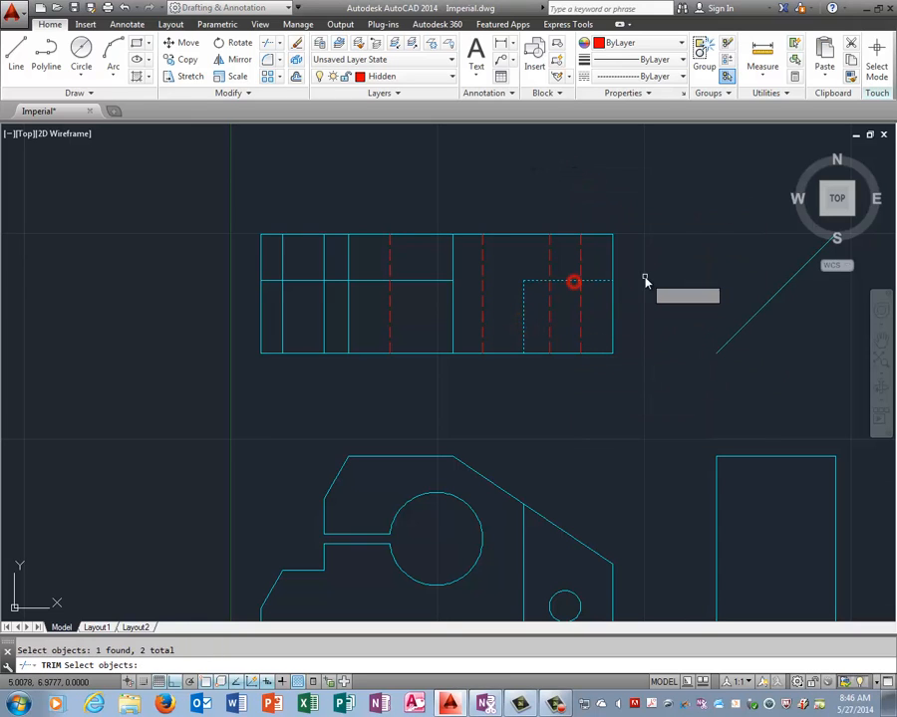
right_click(643, 275)
left_click(612, 330)
left_click(585, 355)
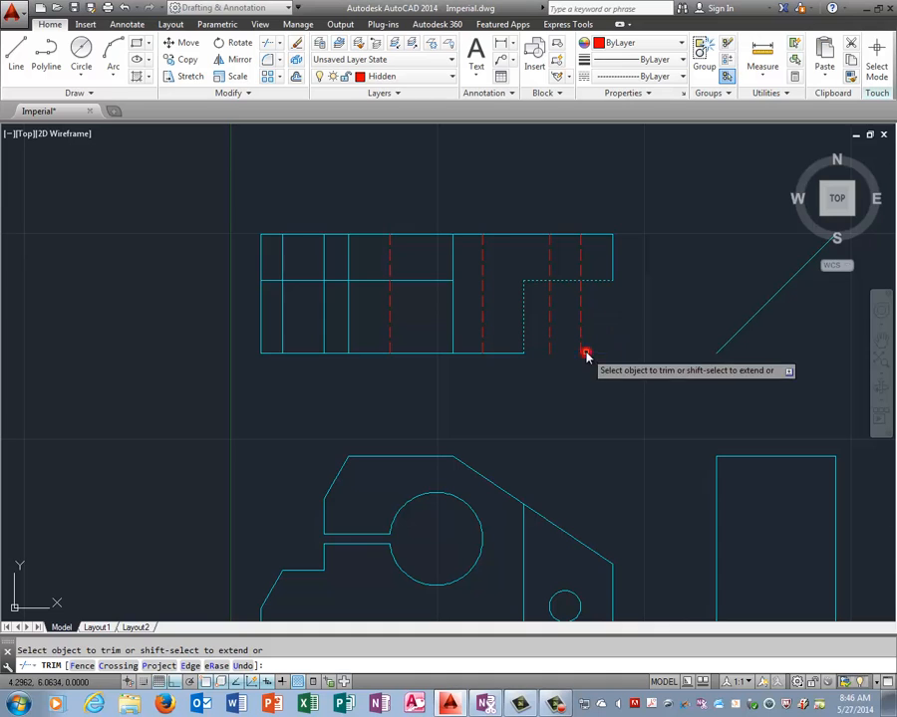
right_click(622, 281)
left_click(650, 296)
Trim the small hole's two hidden lines below the step's horizontal edge in the top view
right_click(636, 286)
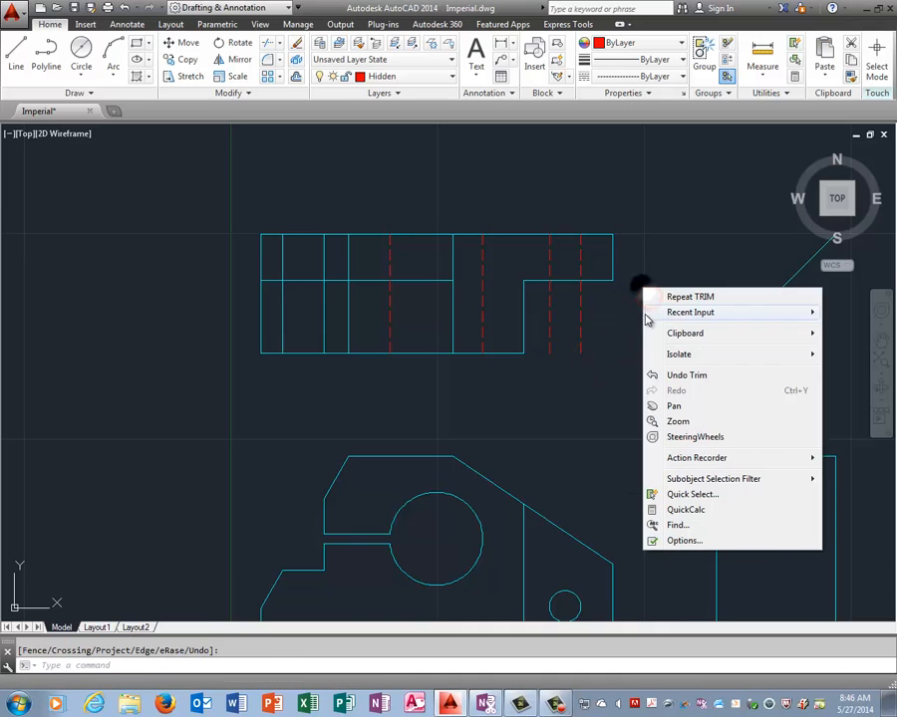
left_click(653, 297)
left_click(595, 282)
right_click(602, 302)
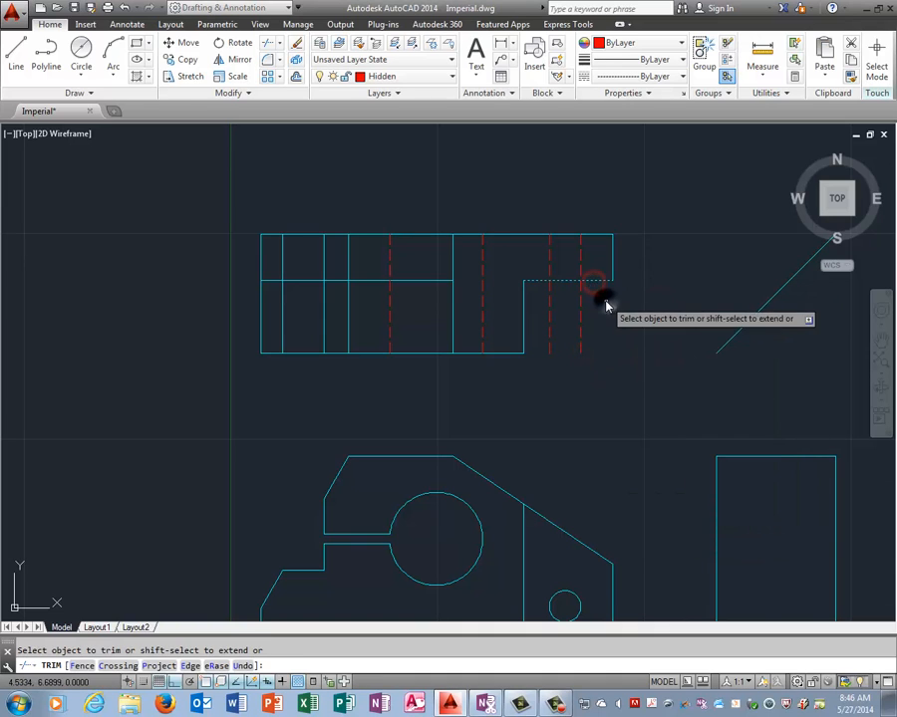
left_click(606, 306)
left_click(535, 337)
key("Return")
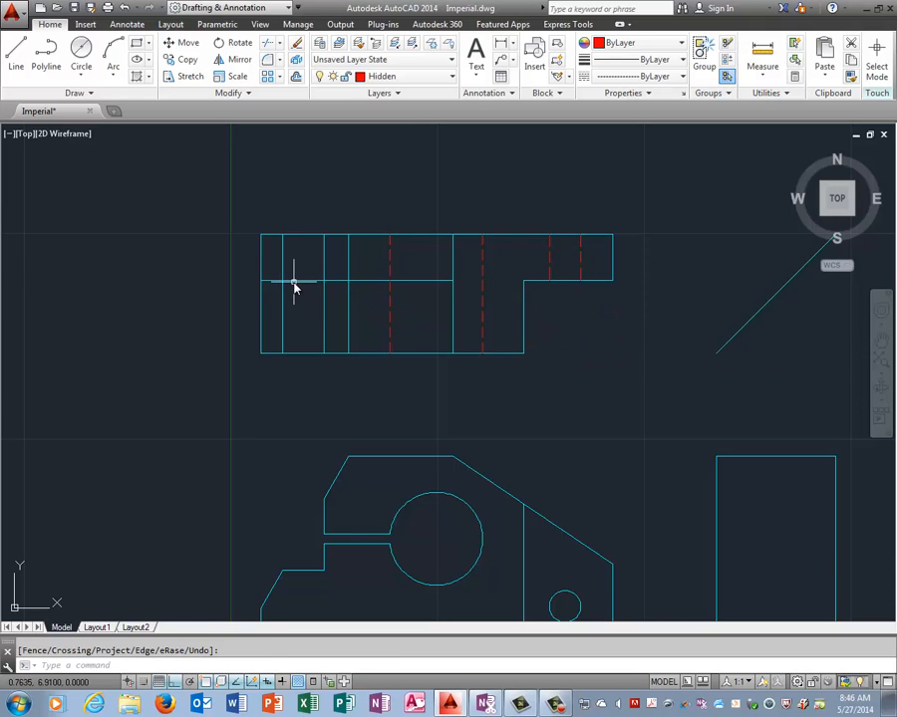
Erase the leftover horizontal offset segment on the left portion of the top view
left_click(379, 281)
key("Delete")
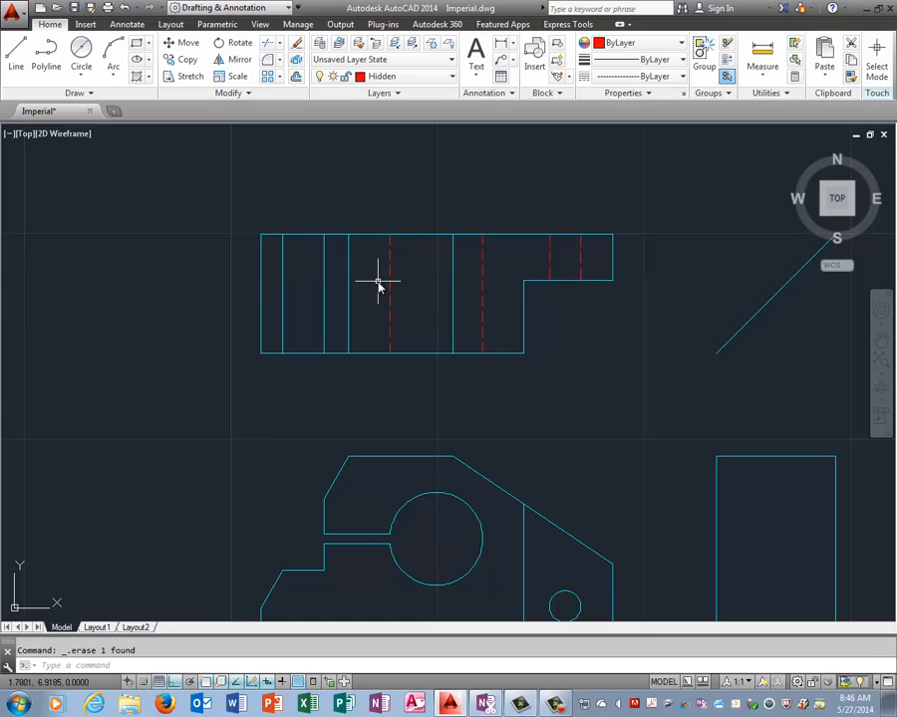
scroll(452, 498, "up", 3)
scroll(452, 498, "down", 7)
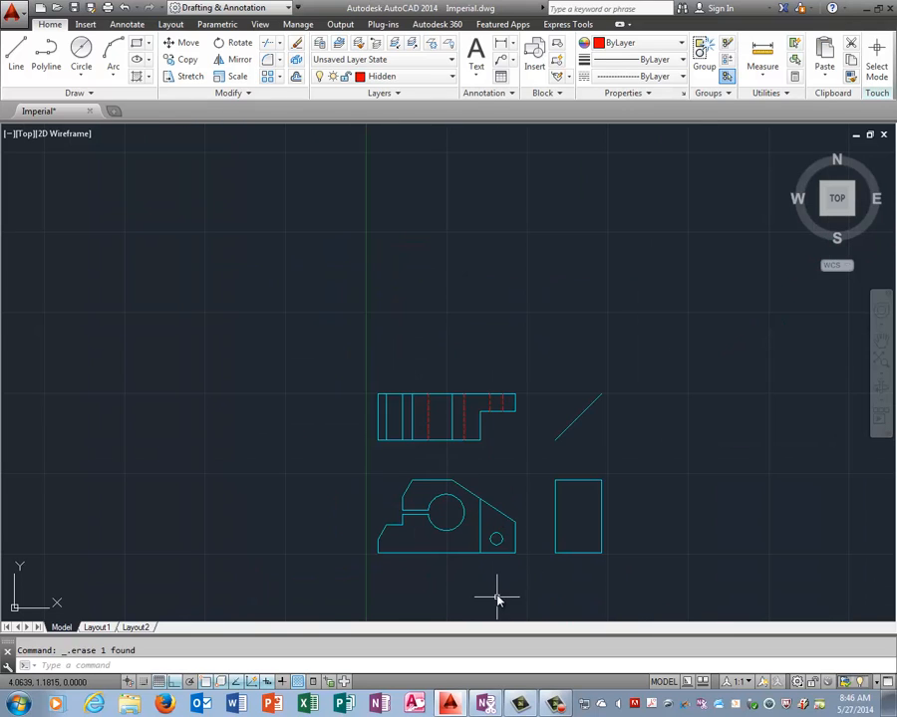
Make the Center layer current and draw a vertical center line from the large circle's center up past the top view
scroll(490, 590, "up", 2)
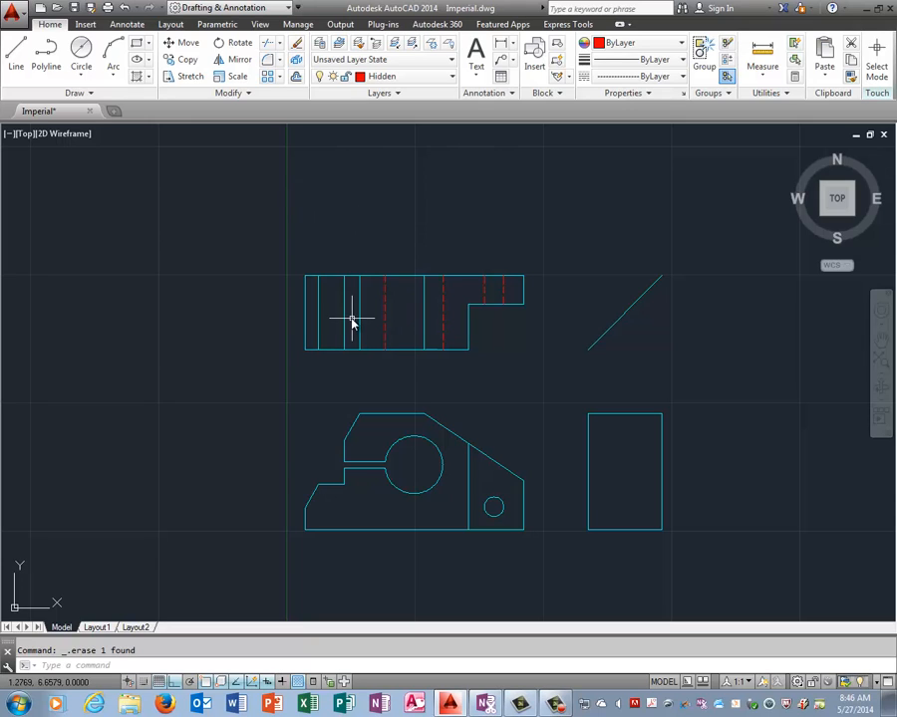
scroll(364, 336, "up", 2)
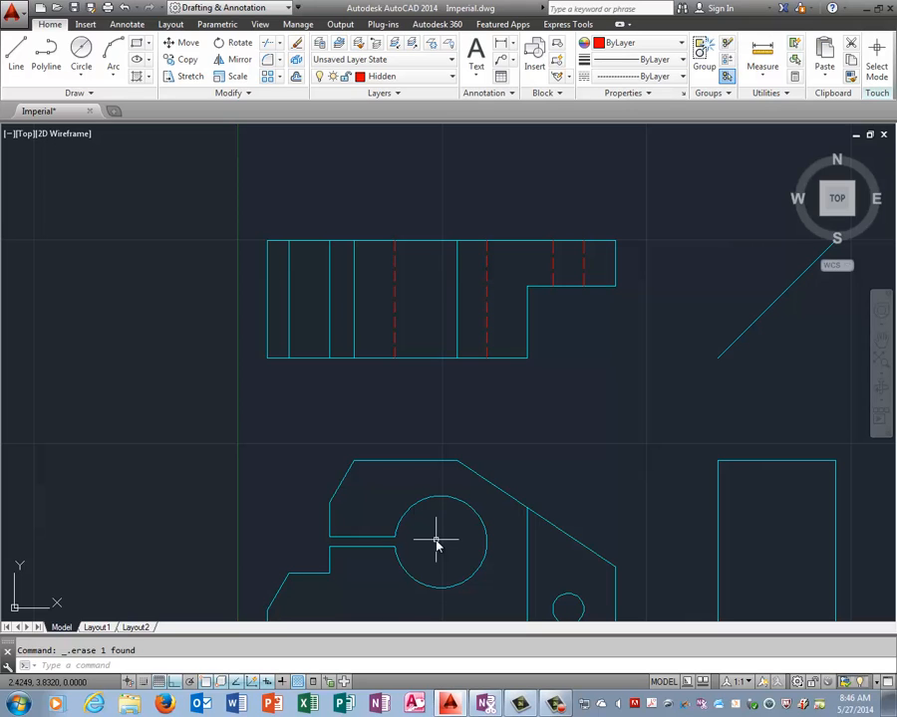
left_click(433, 75)
left_click(412, 111)
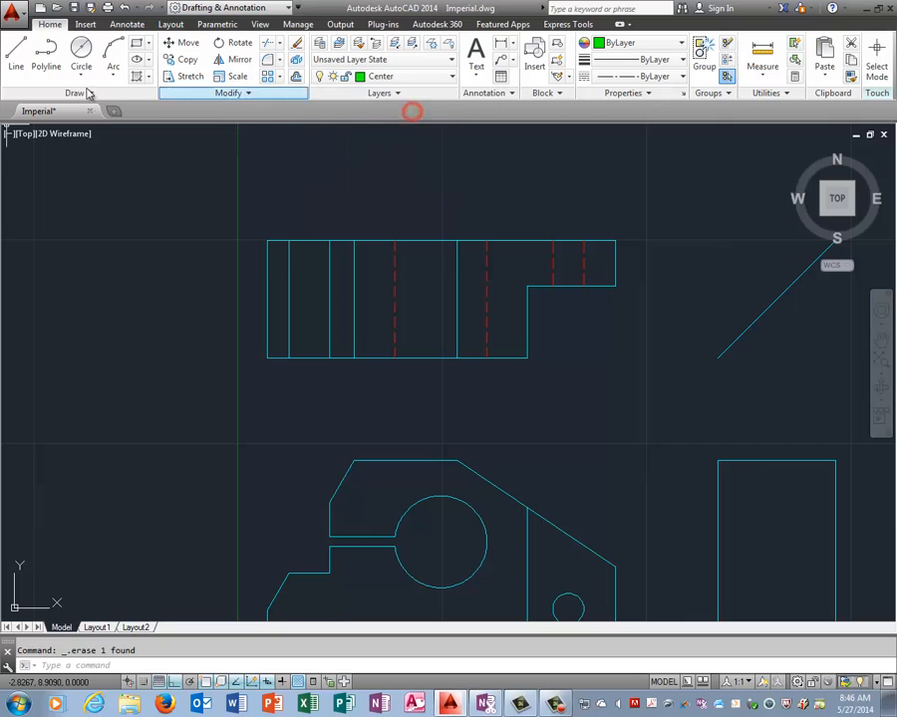
left_click(16, 55)
left_click(441, 542)
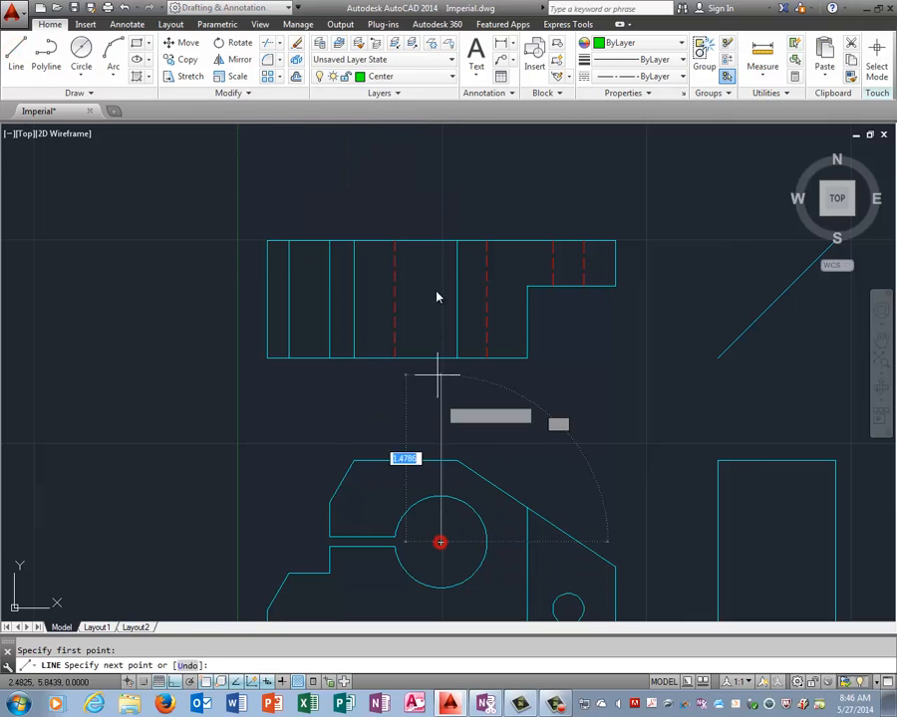
left_click(434, 179)
right_click(498, 183)
left_click(522, 193)
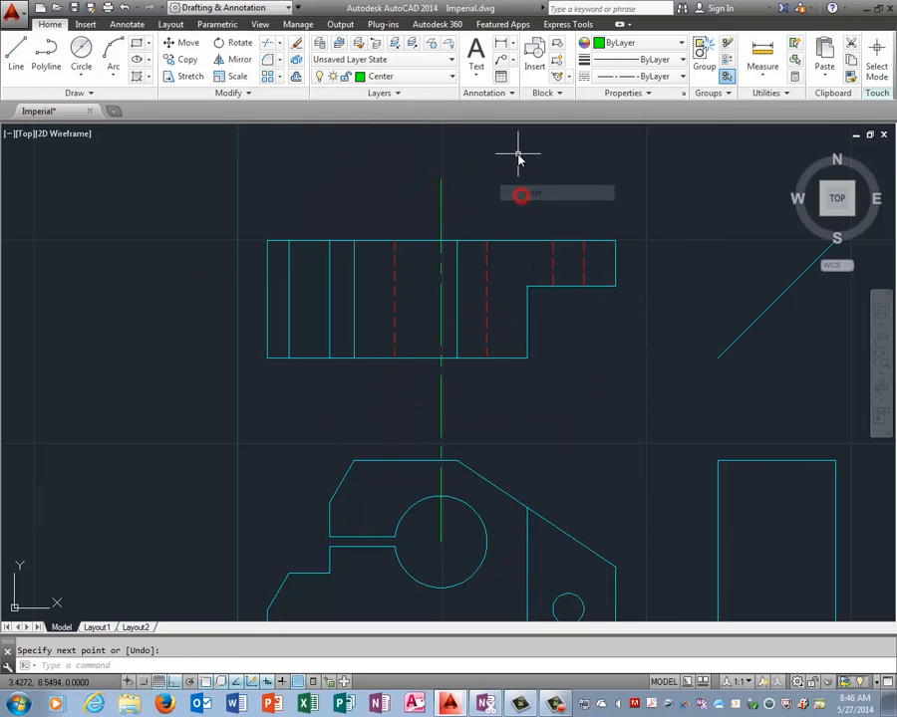
Offset the large circle's vertical center line 0.94 to the left
type("offset")
key("Return")
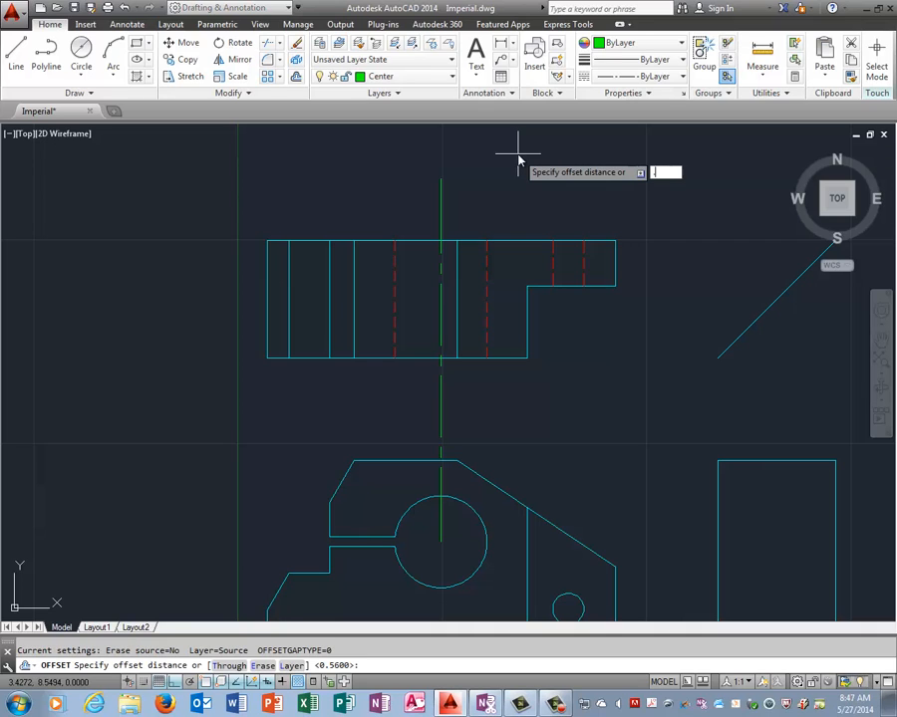
type(".94")
key("Return")
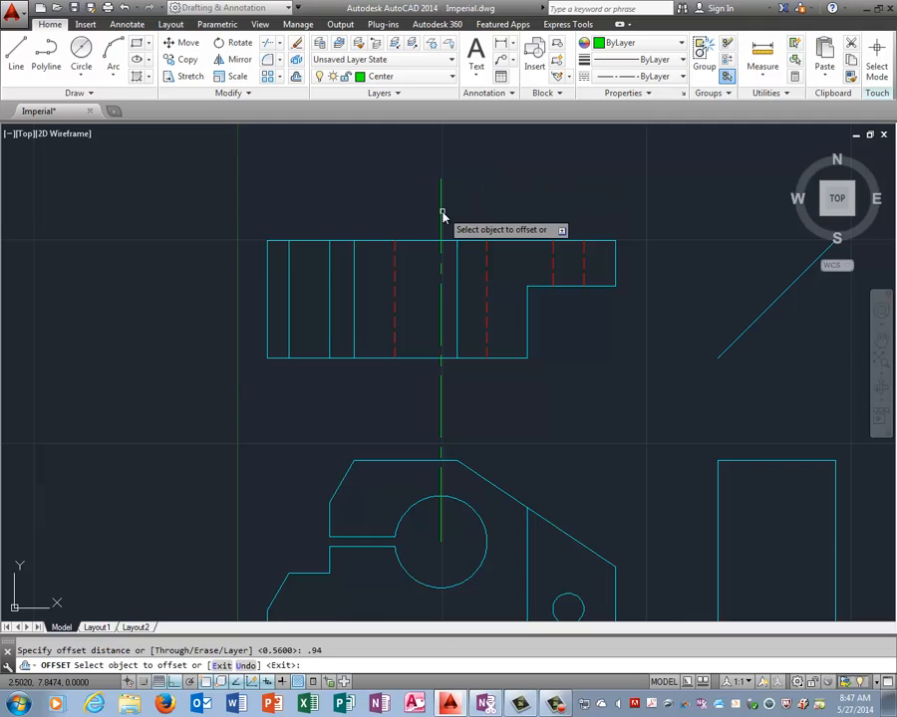
left_click(441, 211)
left_click(345, 206)
key("Return")
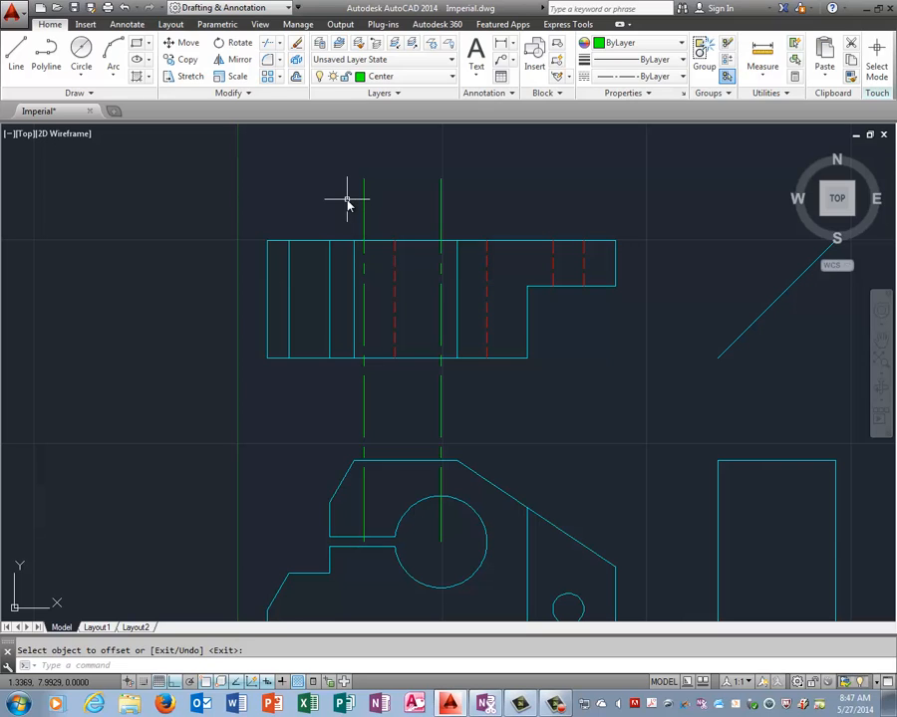
Offset the top view's lower edge 0.72 upward into the view
key("Return")
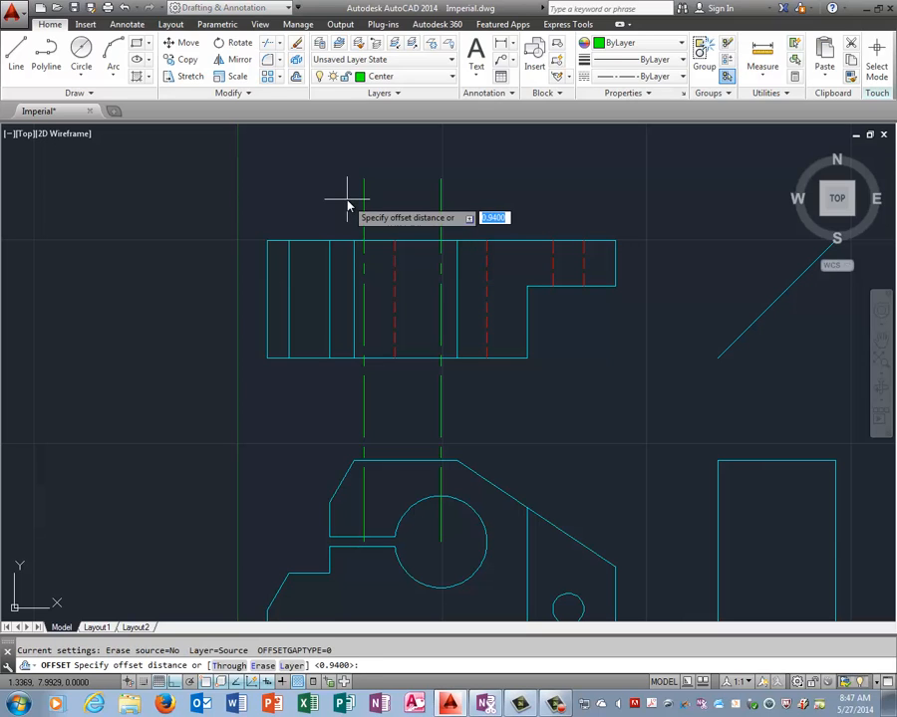
type(".72")
key("Return")
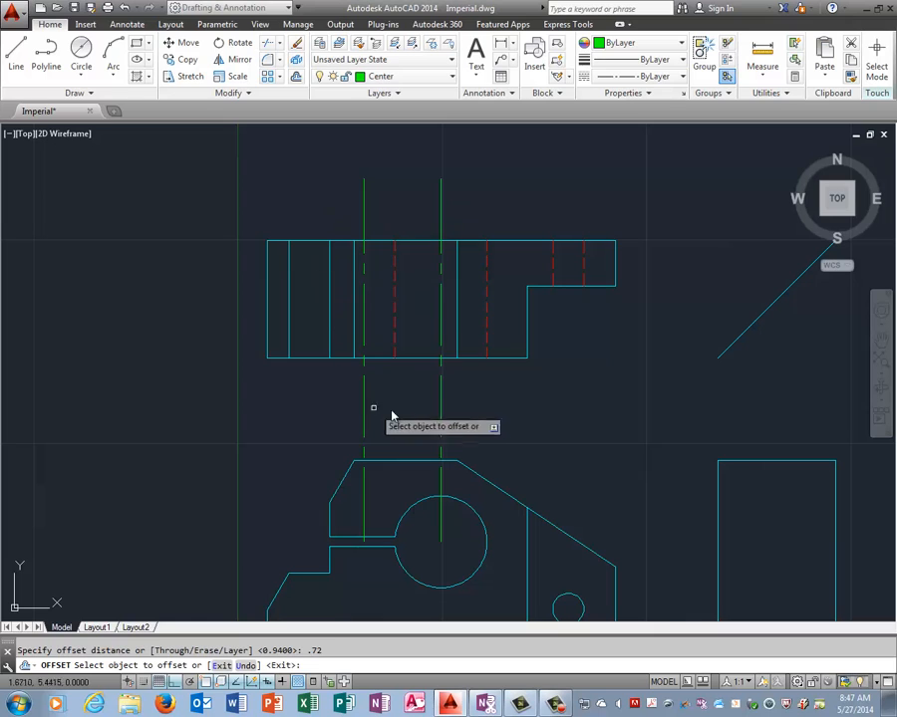
left_click(410, 358)
left_click(418, 276)
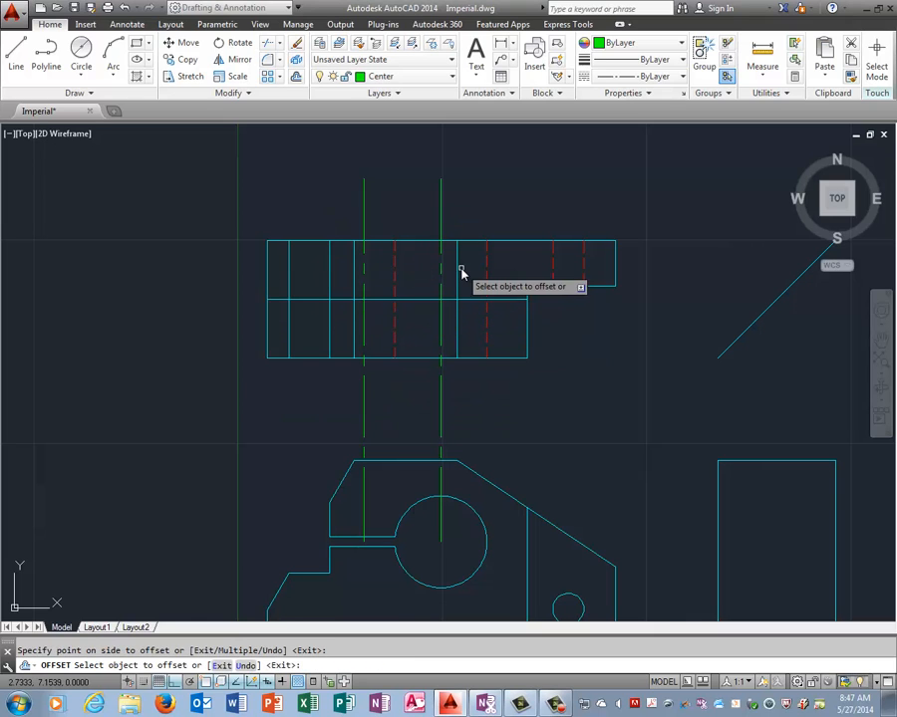
On the Object layer, draw a 0.44 diameter circle where the top view's left center line crosses the horizontal offset line
key("Return")
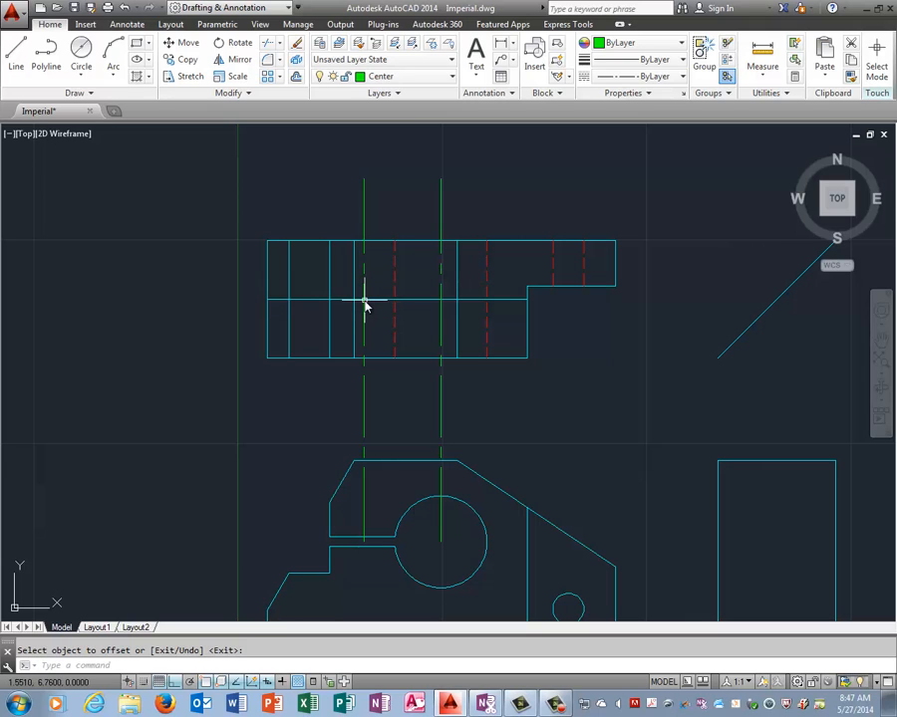
left_click(81, 80)
left_click(85, 119)
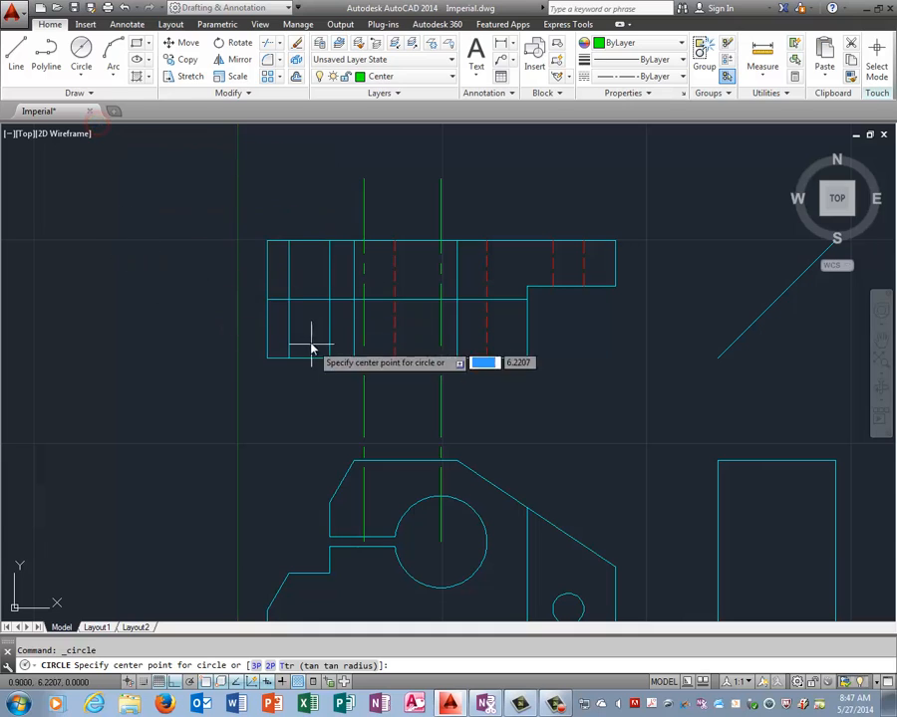
left_click(338, 76)
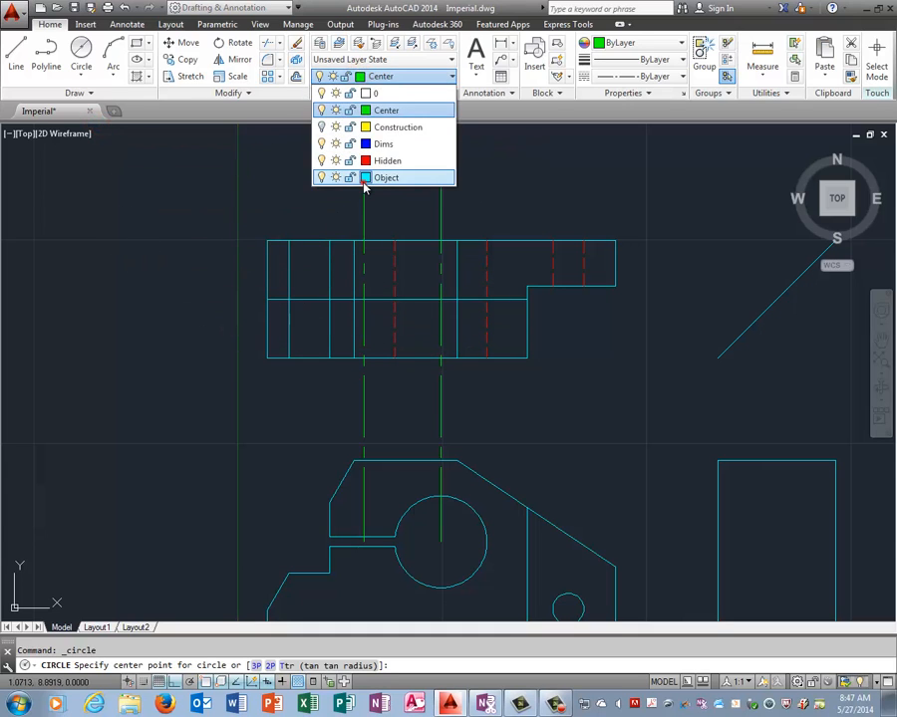
left_click(365, 181)
left_click(612, 522)
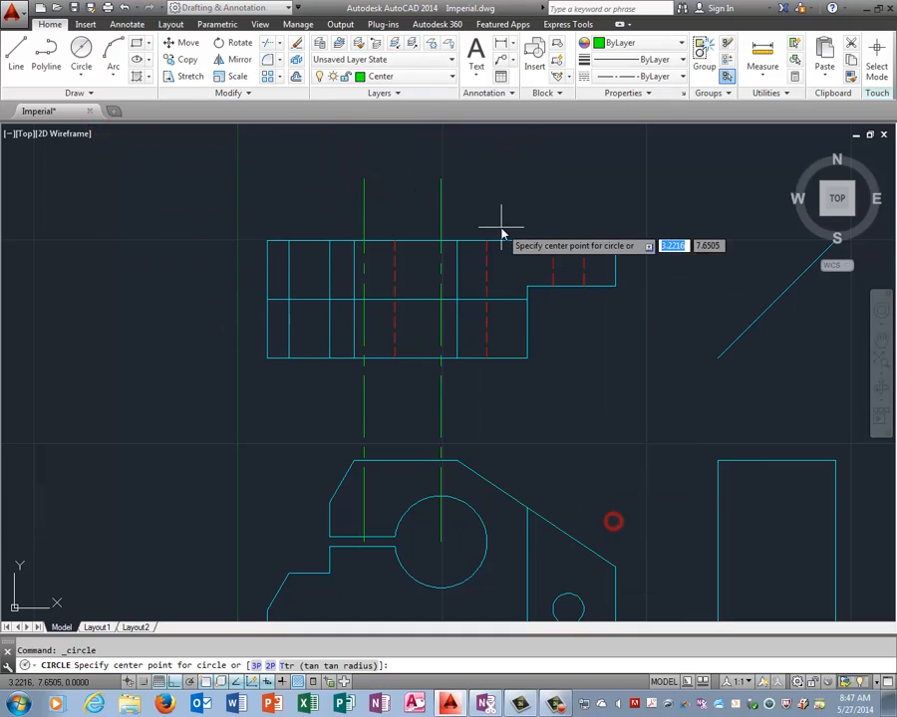
left_click(413, 75)
left_click(415, 177)
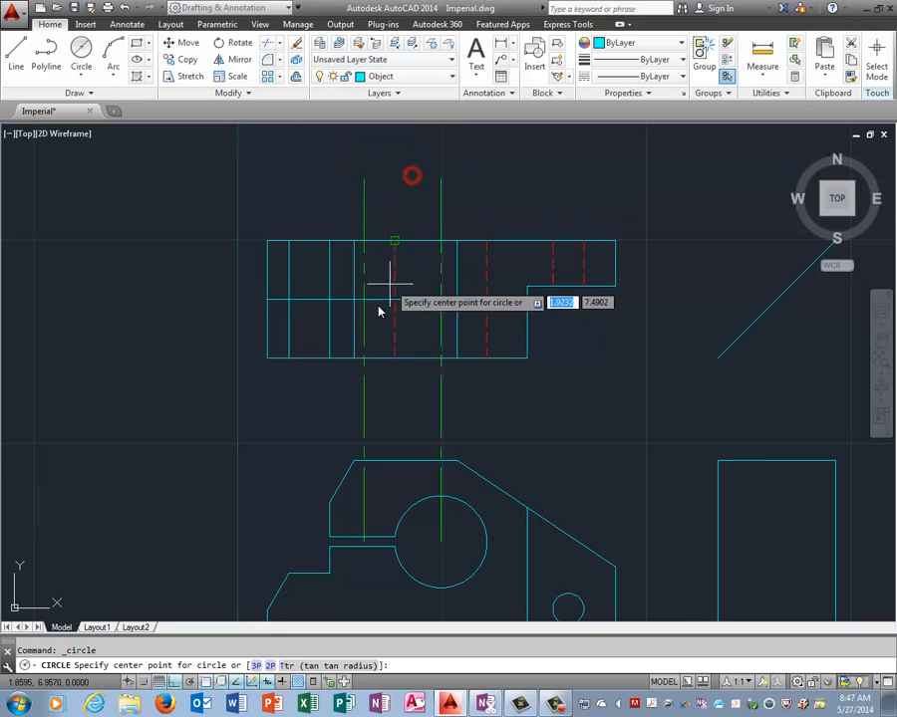
left_click(363, 301)
type("d")
key("Return")
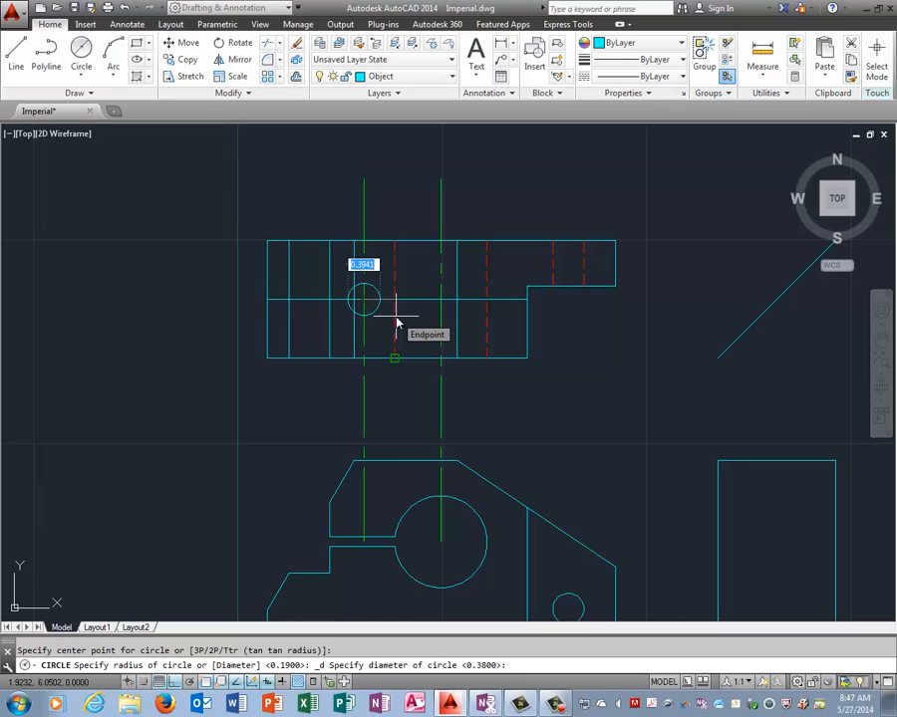
type(".4")
key("Return")
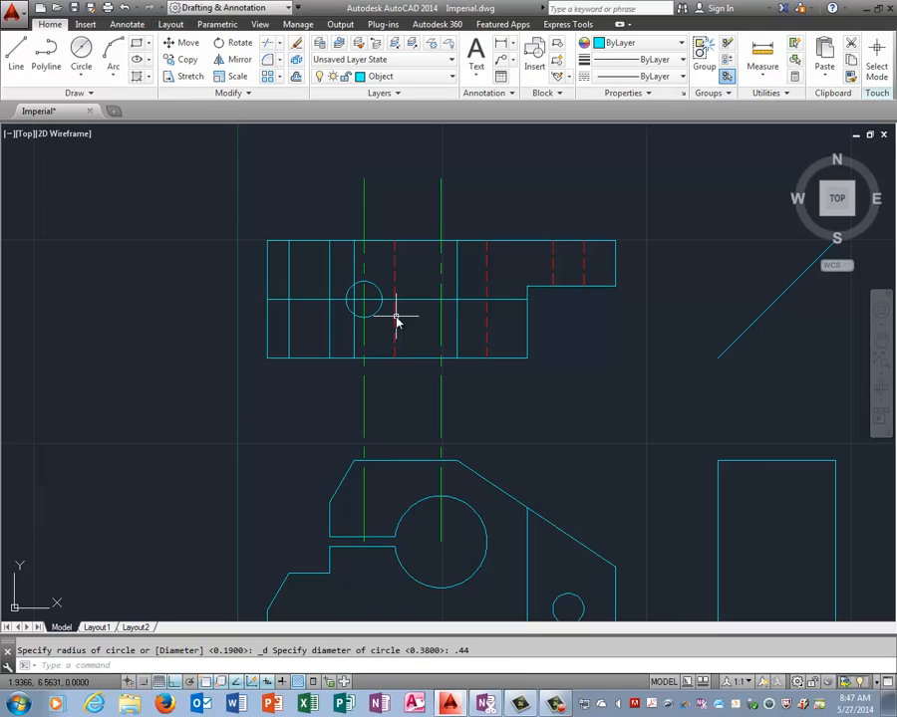
Make the Hidden layer current and draw a concentric 0.62 diameter circle around the new hole in the top view
left_click(410, 77)
left_click(407, 163)
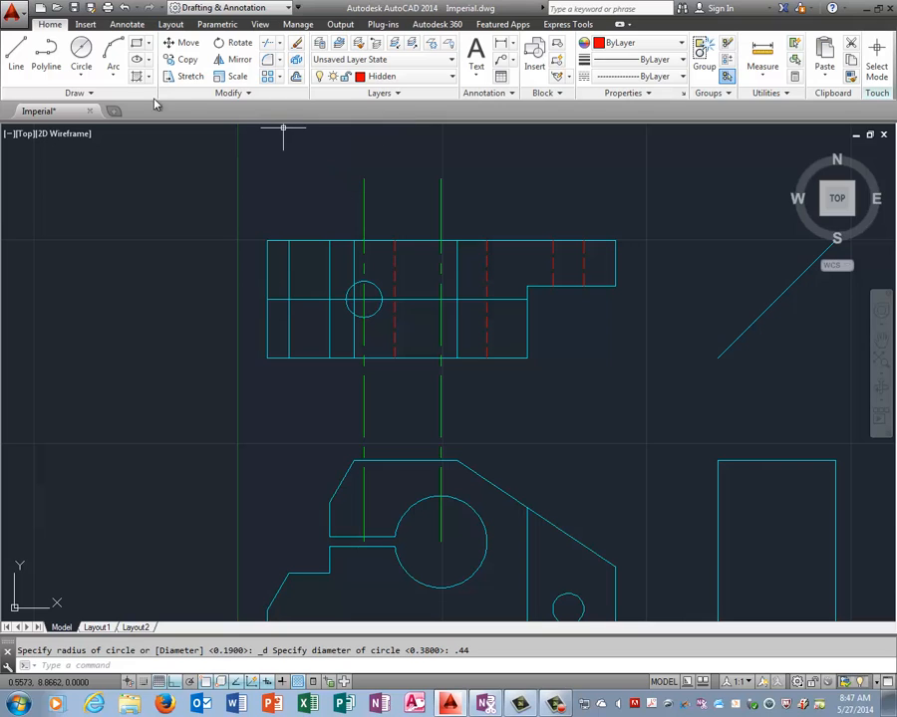
left_click(80, 82)
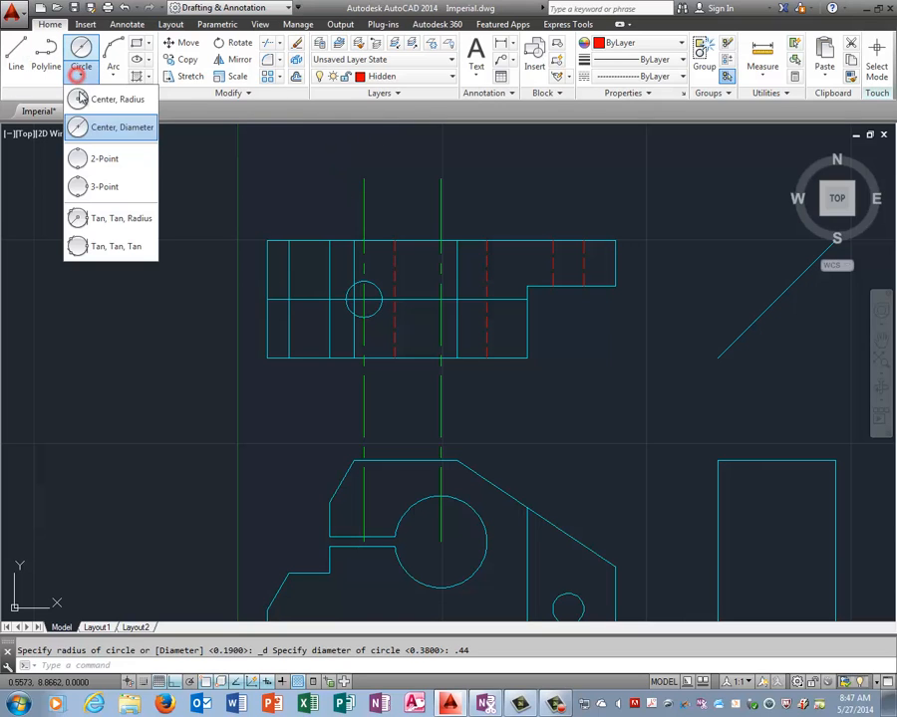
left_click(71, 127)
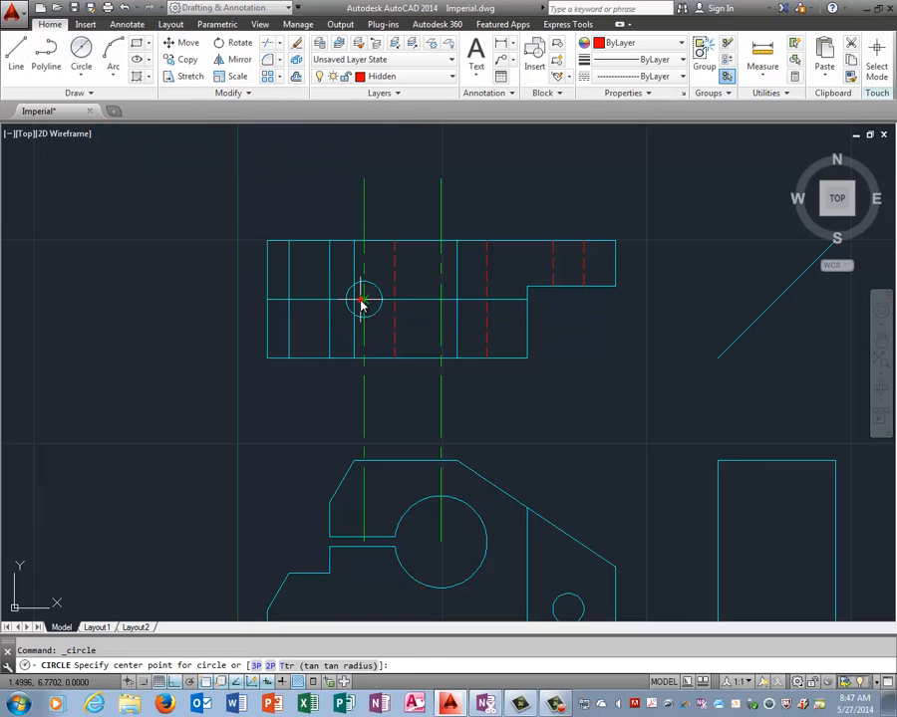
left_click(364, 299)
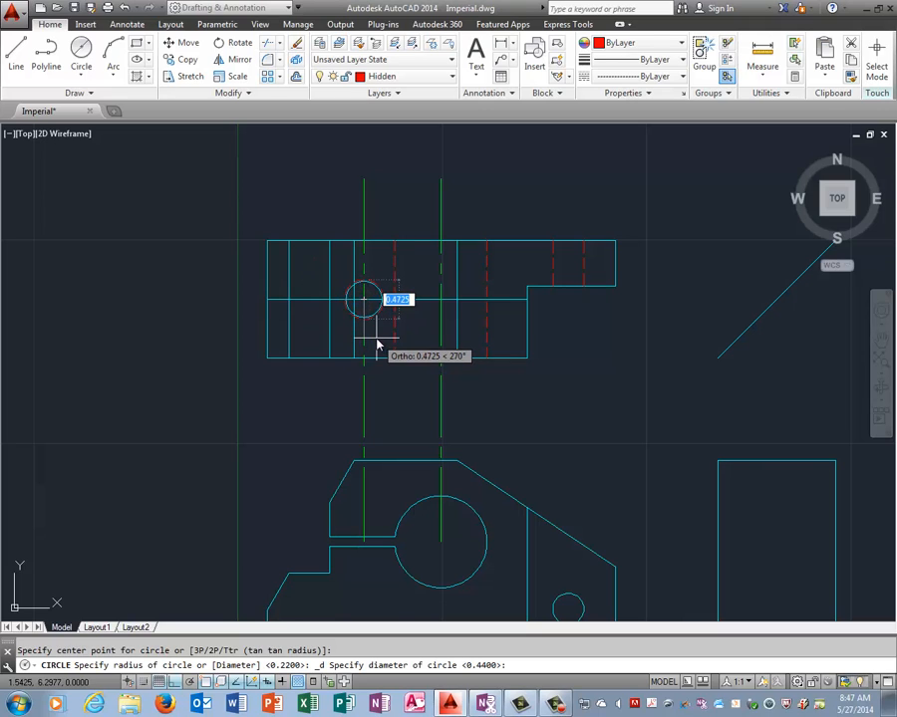
type(".")
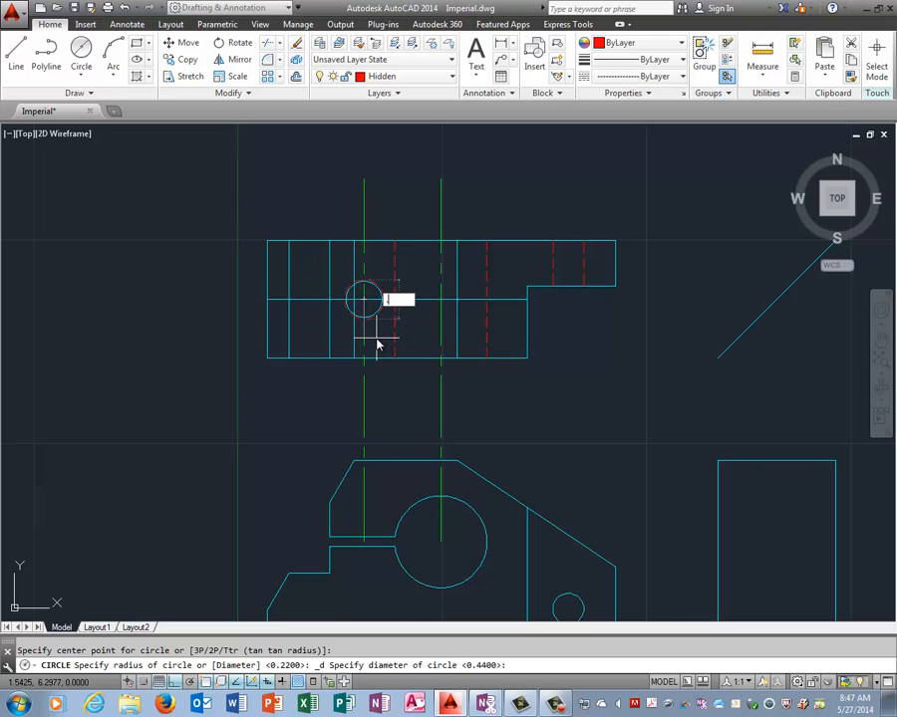
type("62")
key("Return")
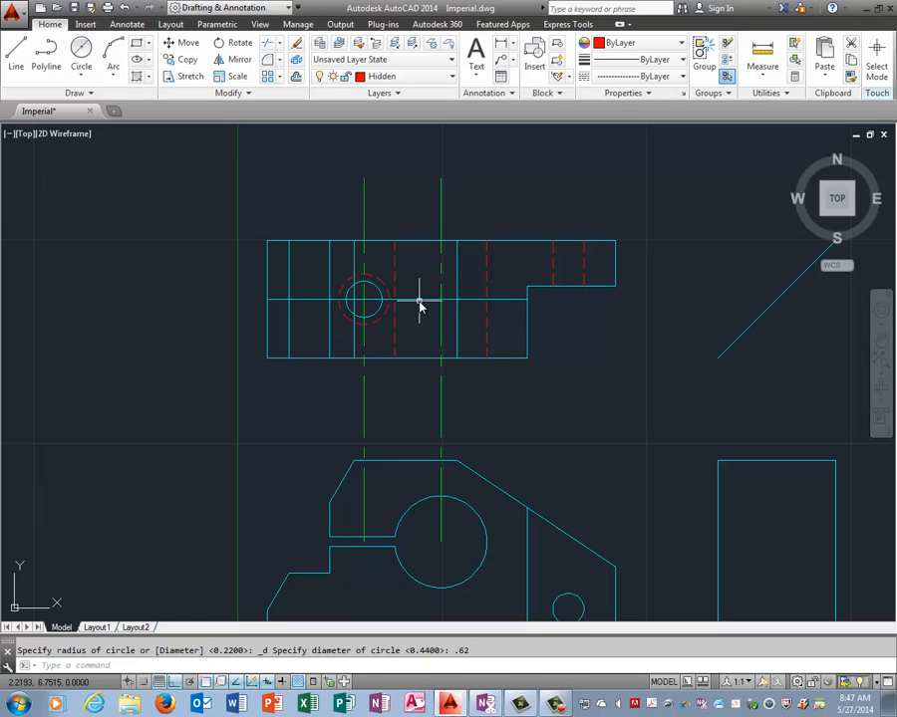
Erase the top view's horizontal locating line and the two vertical center lines
key("Escape")
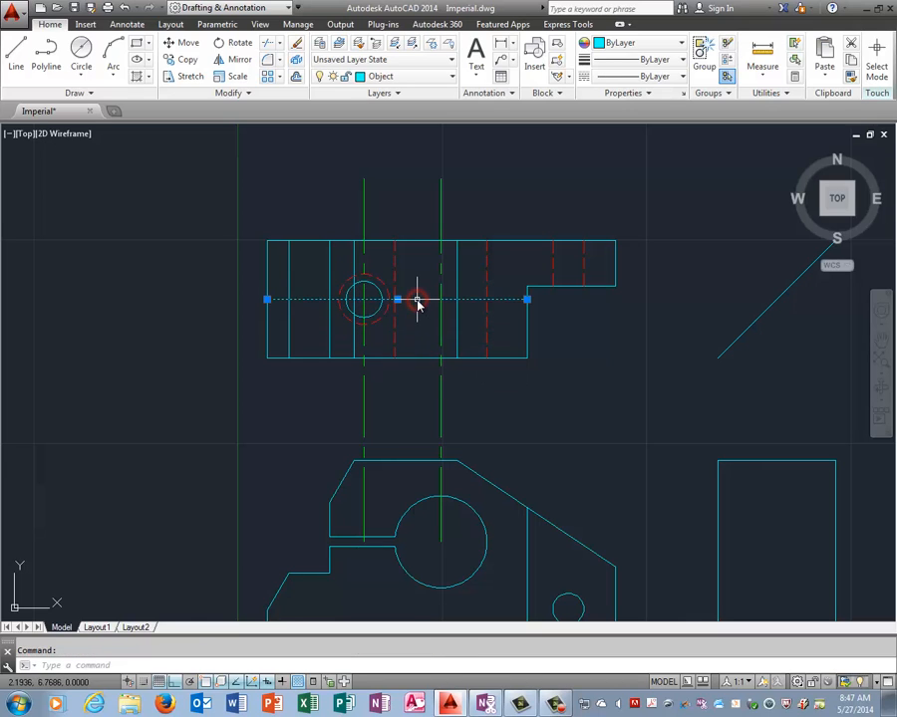
left_click(440, 200)
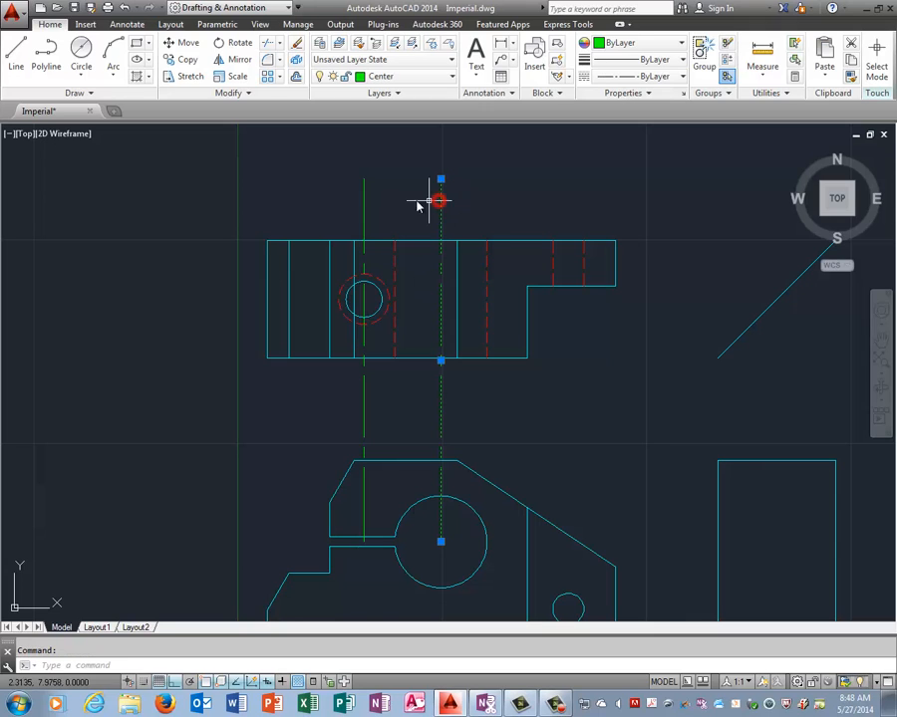
left_click(363, 206)
key("Delete")
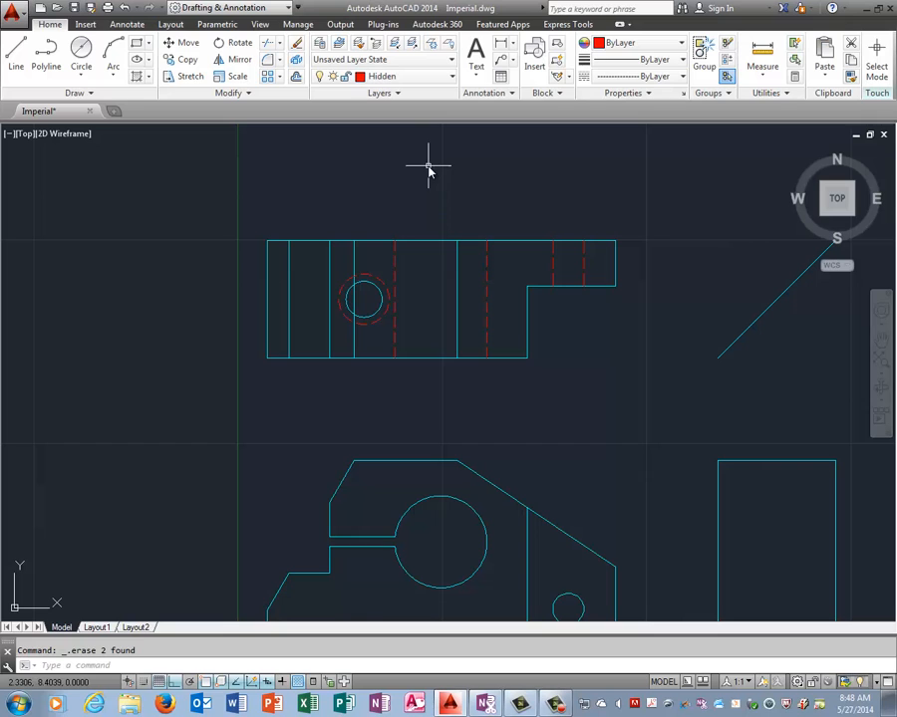
Project a vertical hidden line from the dashed circle's left quadrant down past the front view's lower edge
scroll(358, 617, "up", 2)
scroll(389, 592, "down", 2)
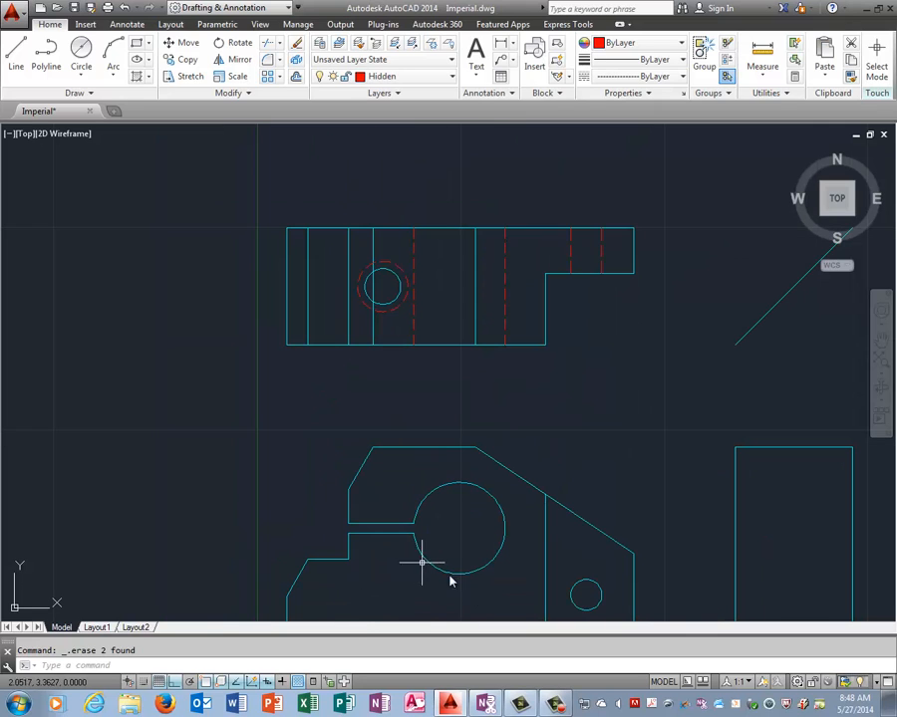
scroll(440, 608, "up", 2)
scroll(441, 605, "down", 2)
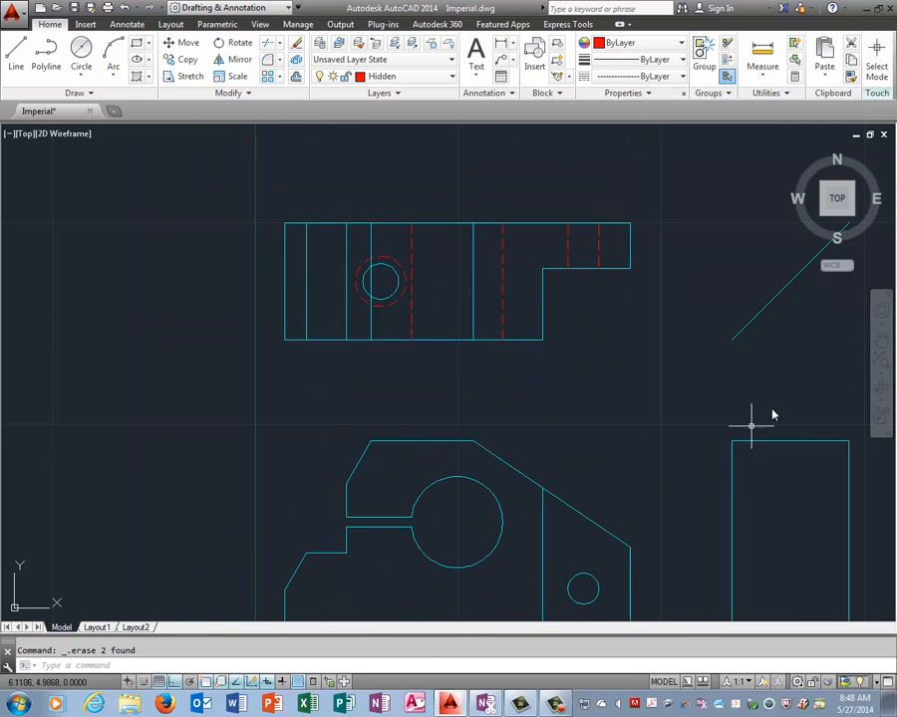
left_click(880, 336)
left_click_drag(309, 492, 306, 416)
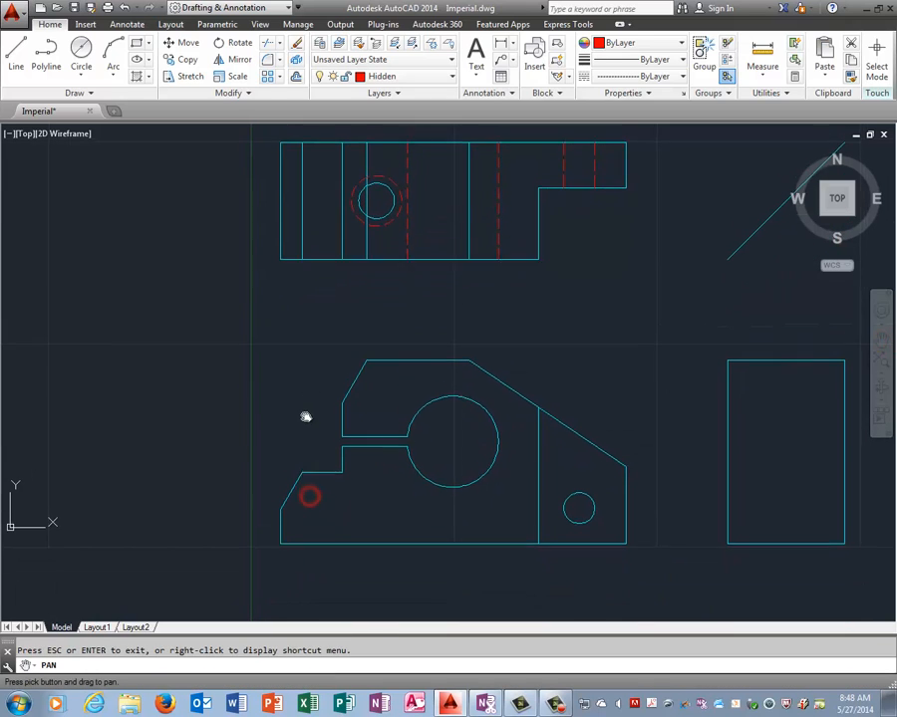
right_click(475, 300)
left_click(497, 310)
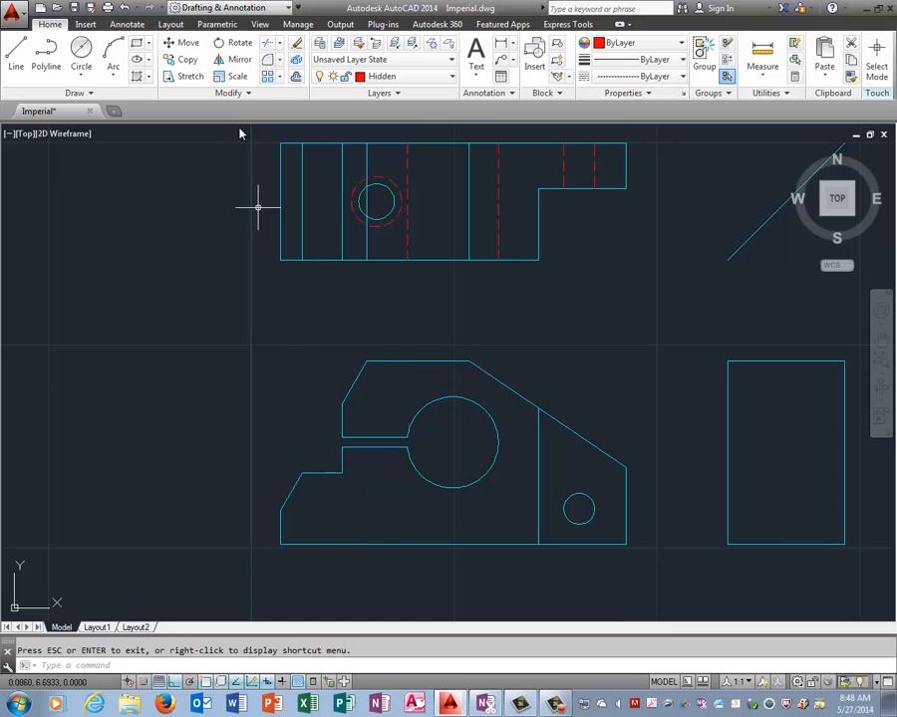
left_click(18, 55)
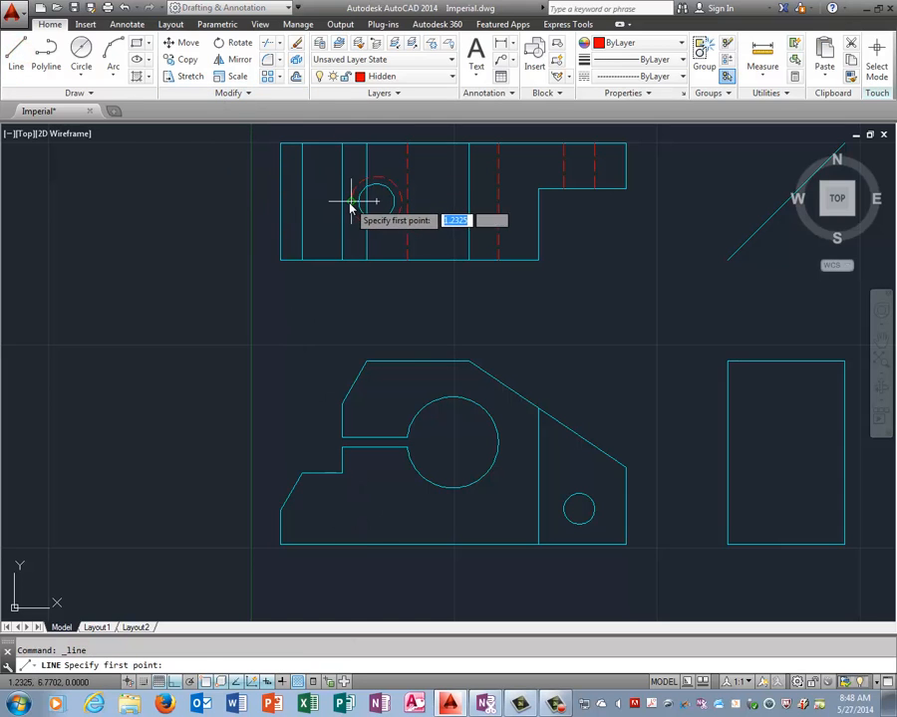
left_click(351, 201)
left_click(374, 572)
right_click(442, 570)
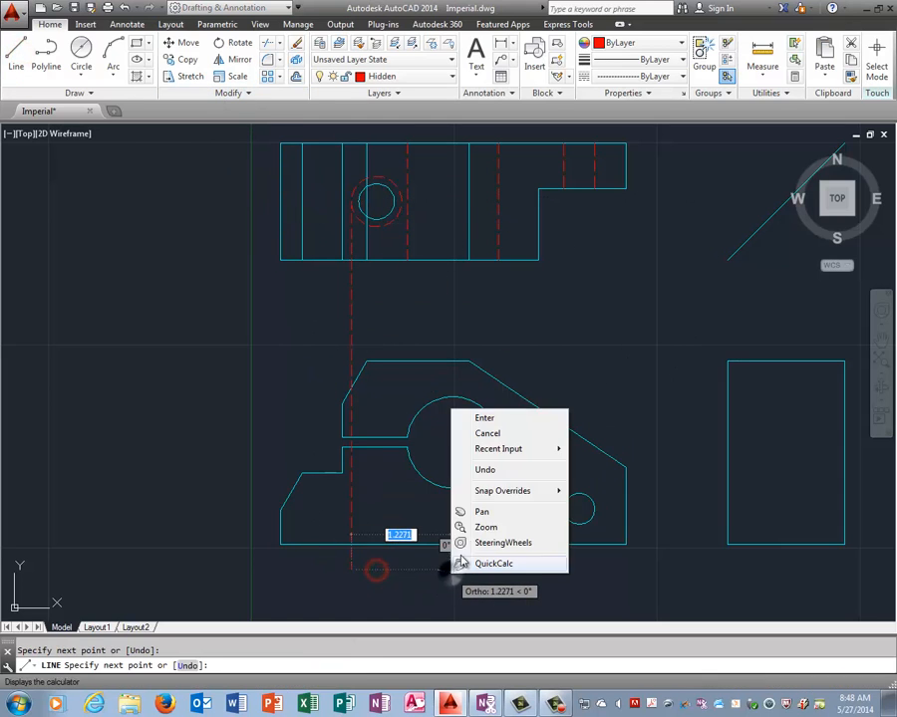
left_click(520, 414)
Project a vertical hidden line from the dashed circle's right quadrant down past the front view's lower edge
right_click(490, 201)
left_click(514, 209)
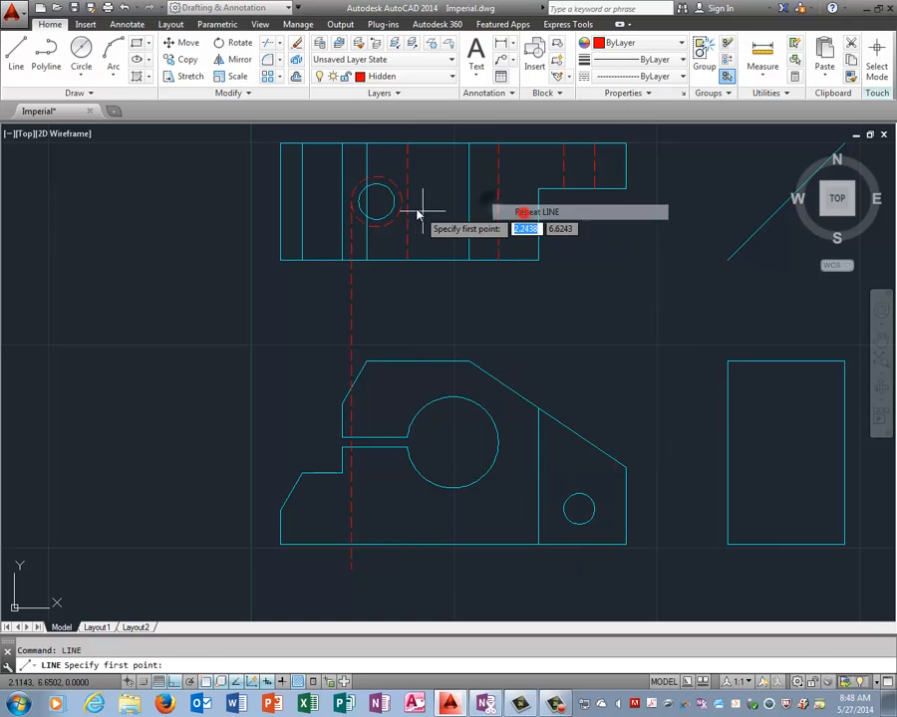
left_click(402, 204)
left_click(381, 573)
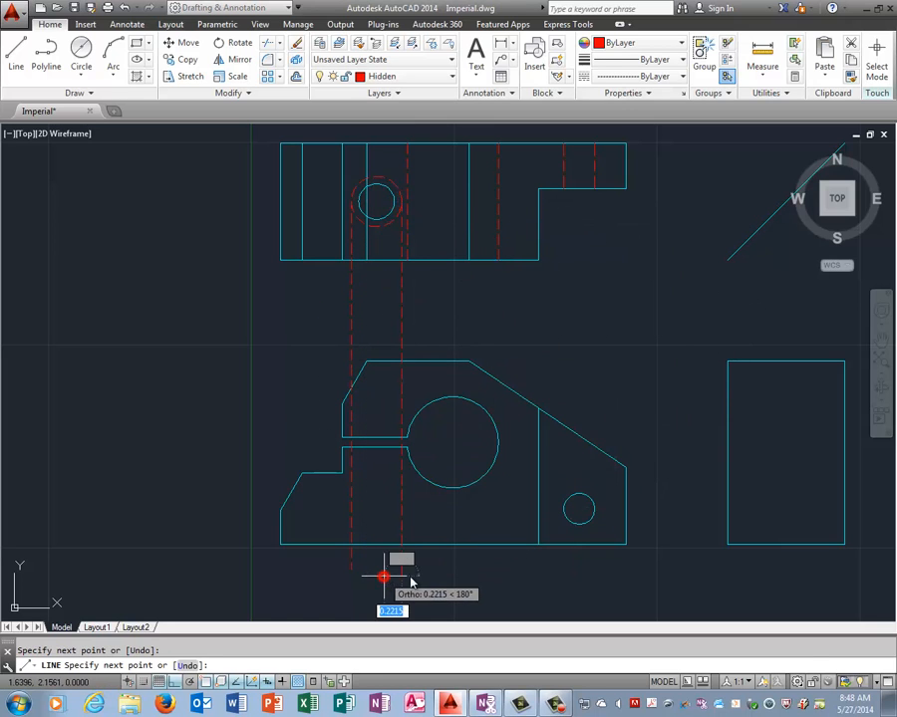
right_click(456, 572)
left_click(528, 417)
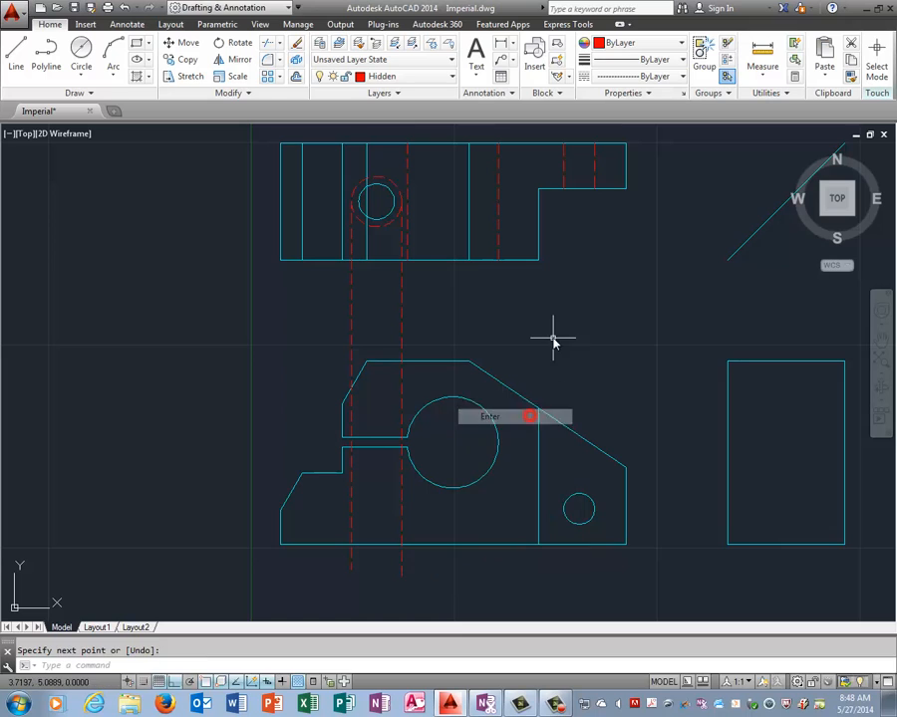
Project a vertical hidden line from the inner circle's left quadrant down past the front view's lower edge
right_click(548, 337)
left_click(562, 343)
left_click(357, 204)
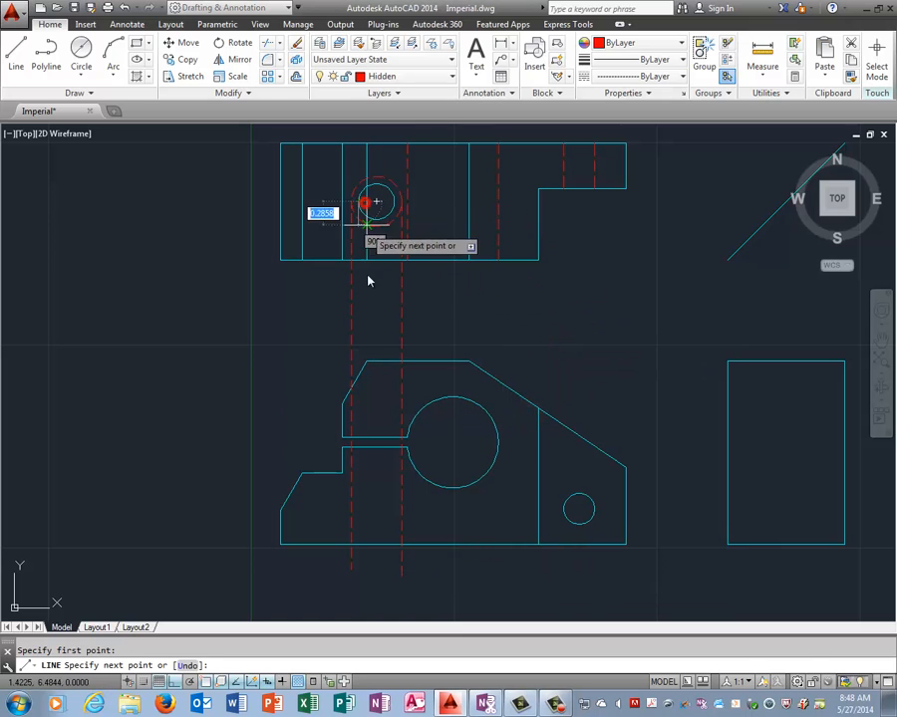
right_click(492, 412)
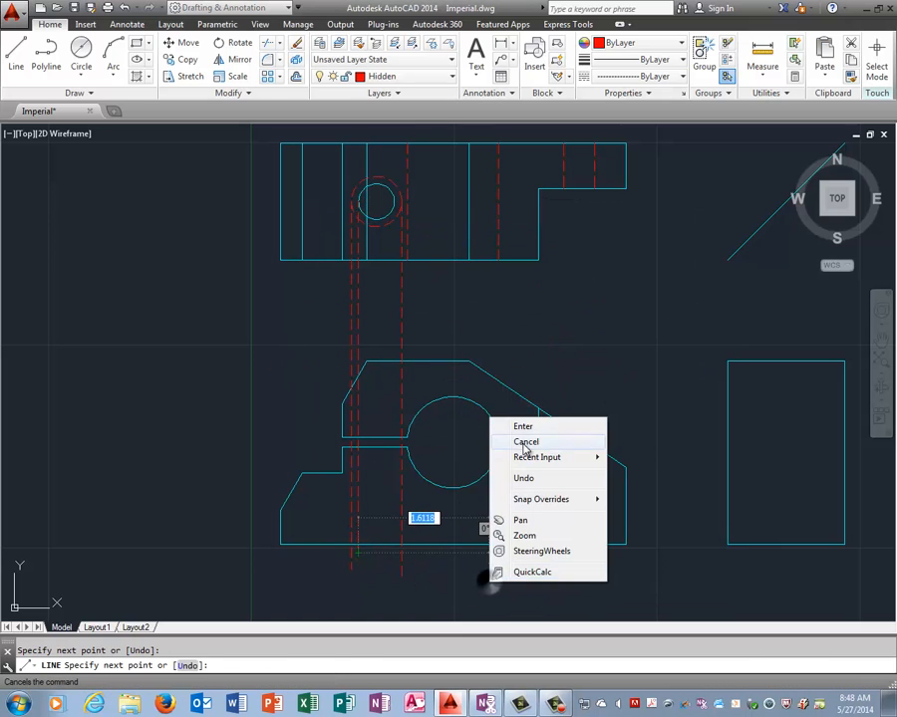
left_click(524, 443)
Project a vertical hidden line from the inner circle's right quadrant down past the front view's lower edge
right_click(524, 331)
left_click(566, 343)
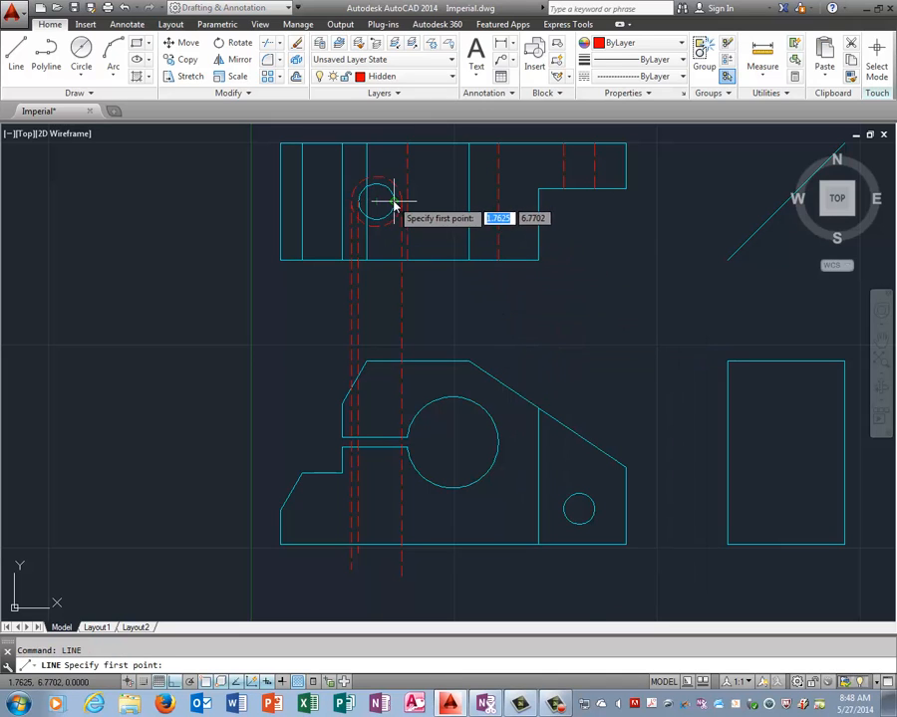
left_click(397, 201)
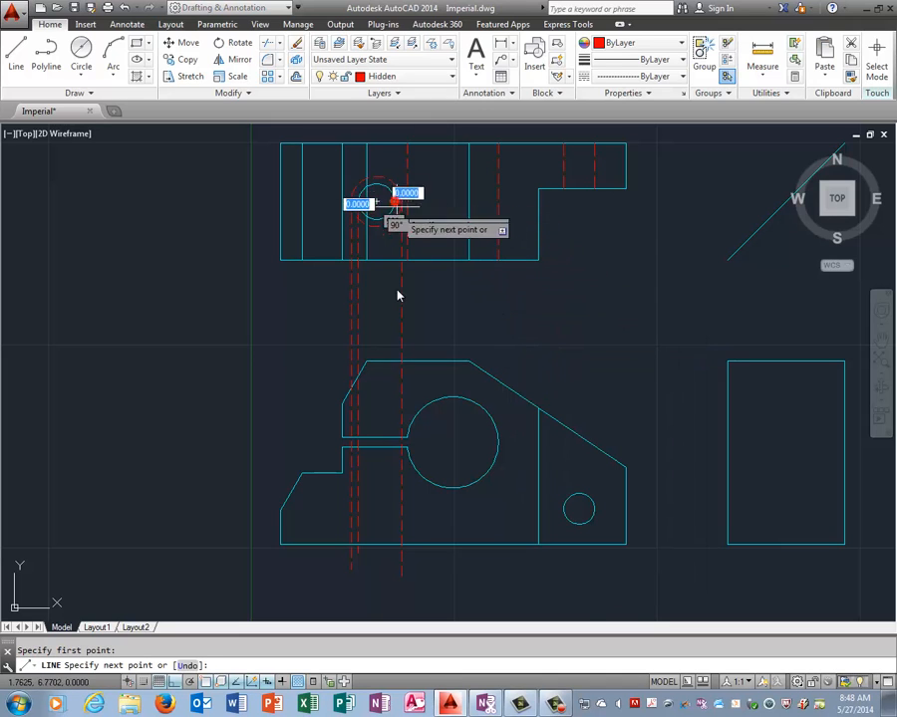
left_click(390, 585)
right_click(450, 582)
left_click(509, 429)
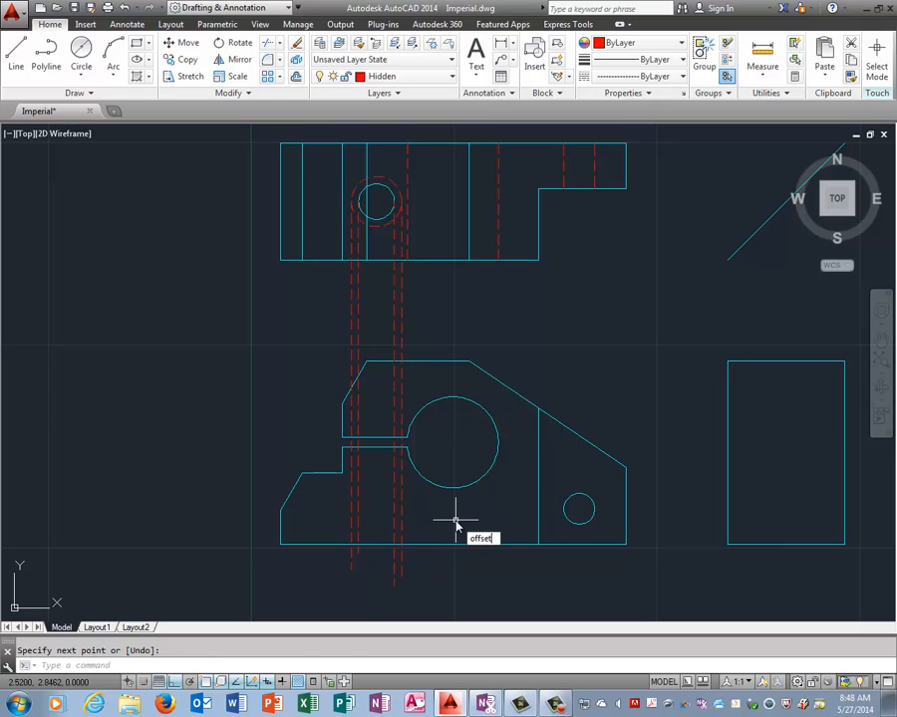
Offset the front view's lower edge 0.5 upward and move the offset line to the Hidden layer
type("offset")
key("Return")
type(".5")
key("Return")
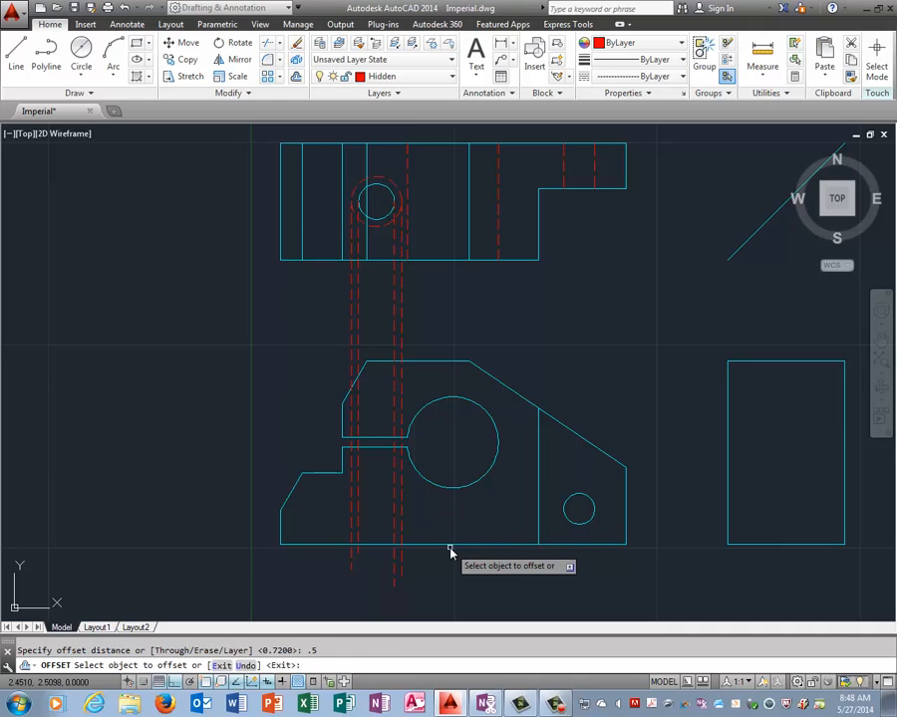
left_click(449, 543)
left_click(449, 525)
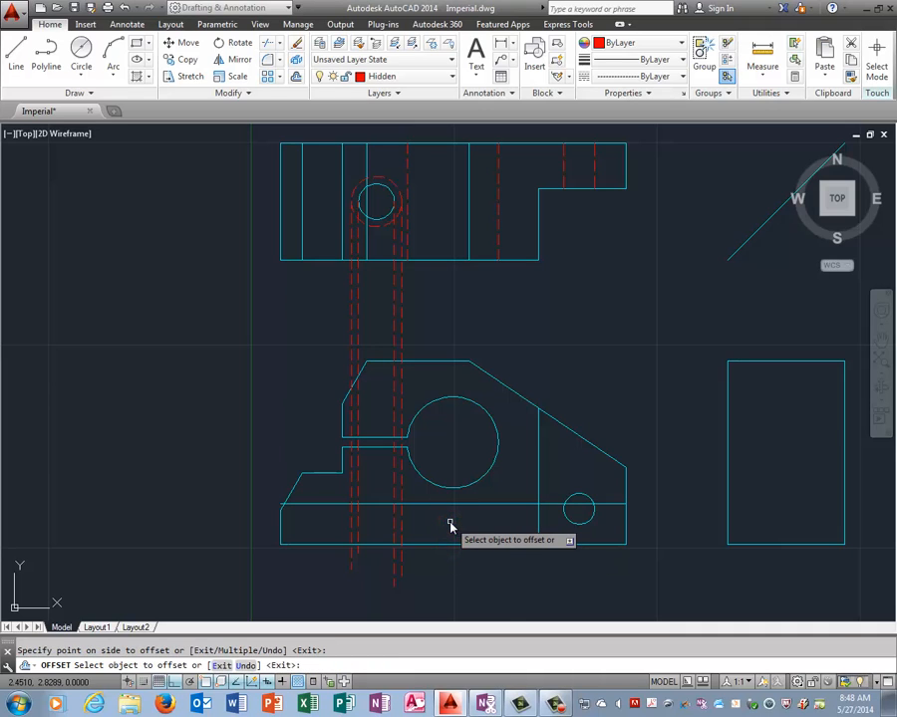
key("Return")
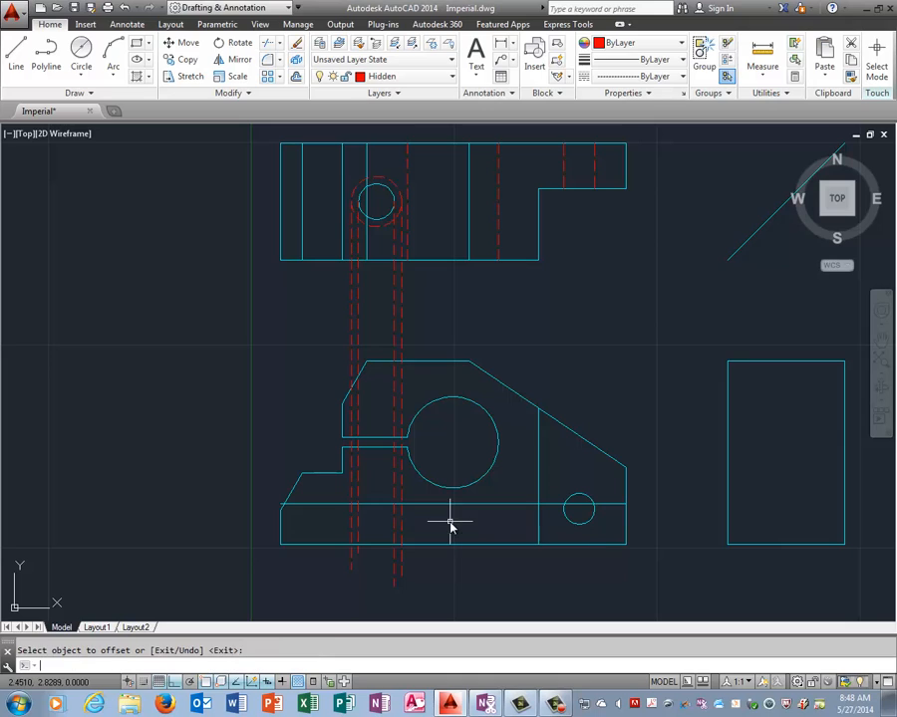
left_click(430, 505)
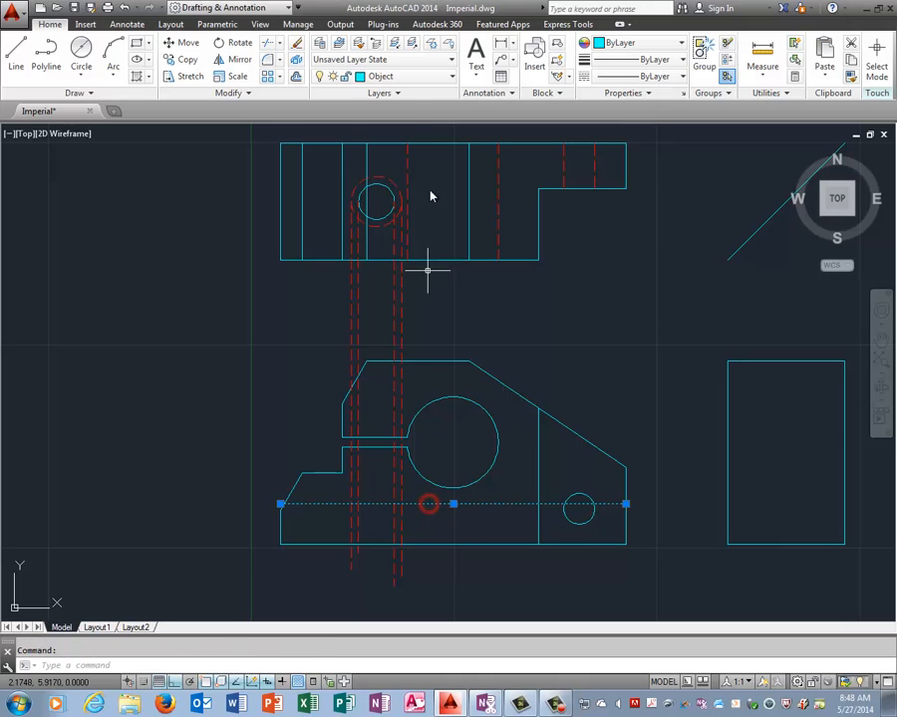
left_click(392, 75)
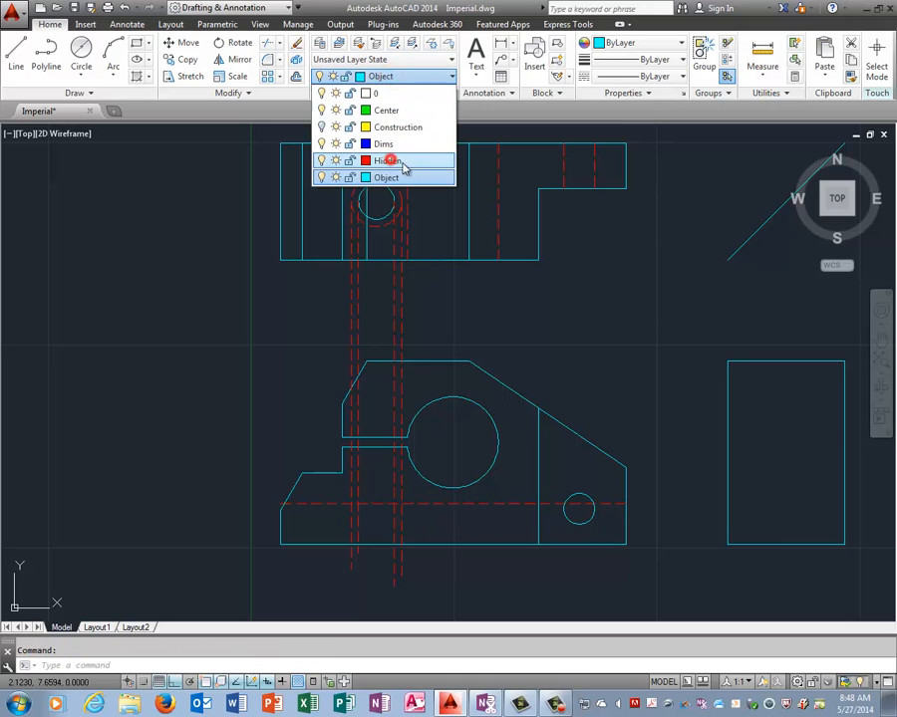
Make Hidden the current layer
left_click(397, 161)
key("Return")
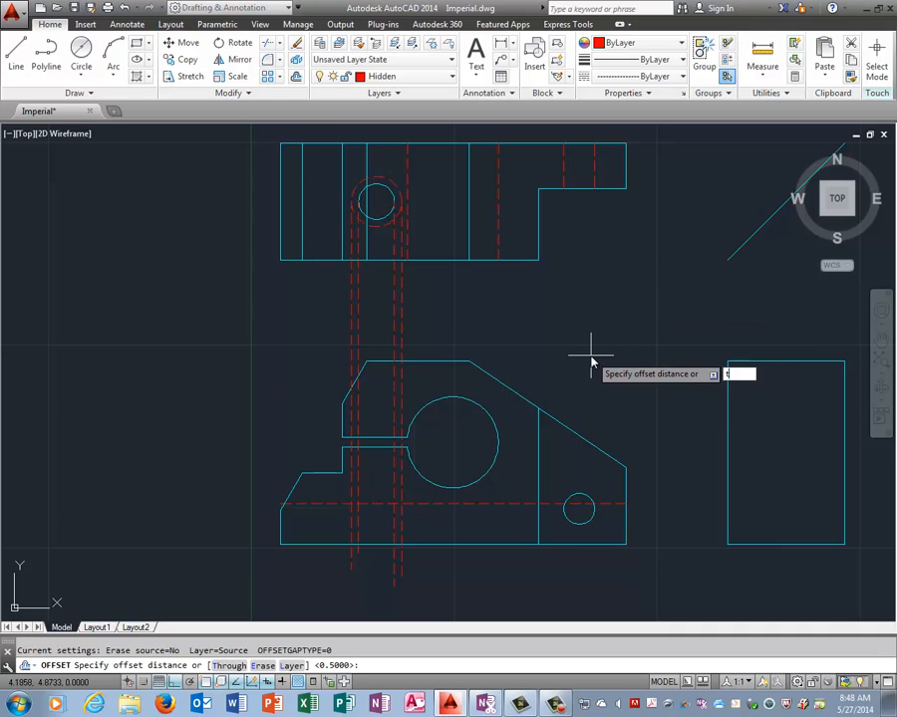
type("trim")
key("Return")
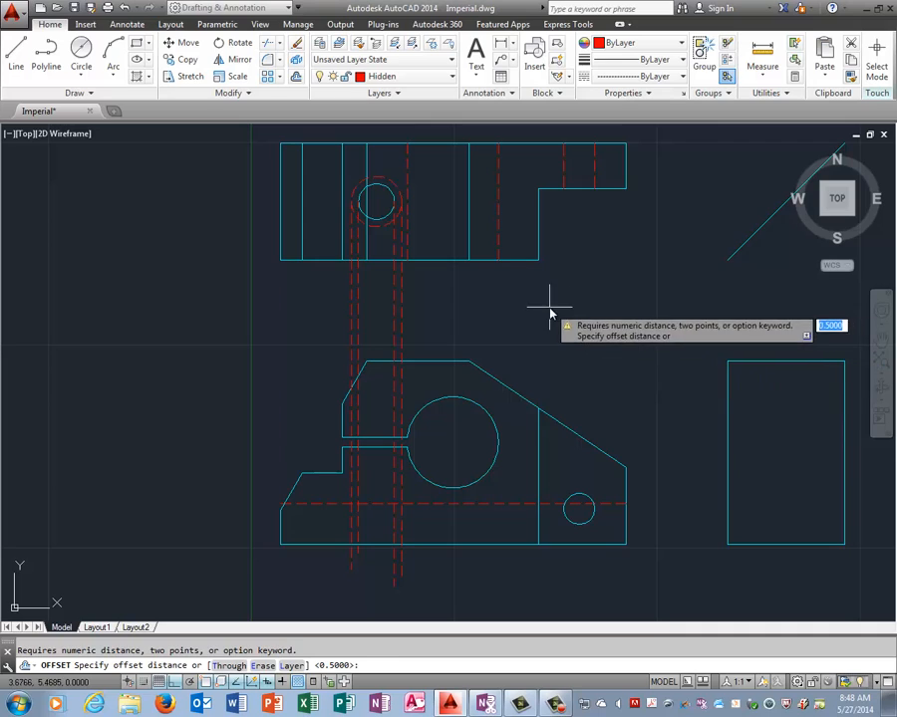
key("Return")
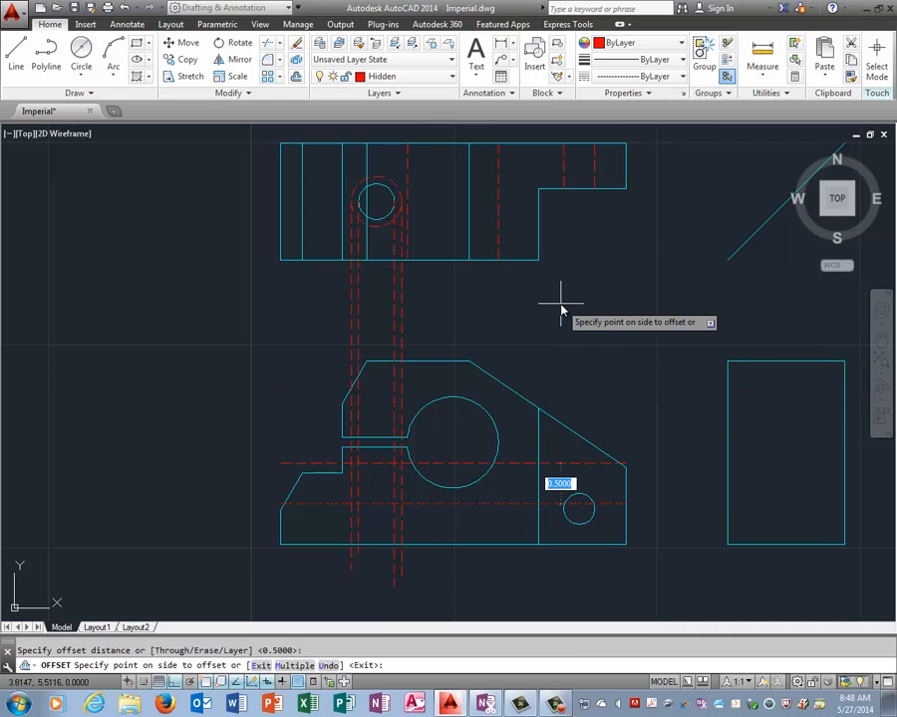
key("Escape")
Trim the front view's vertical hidden lines at the horizontal hidden line, removing the inner pair below it and the outer pair above it
key("Return")
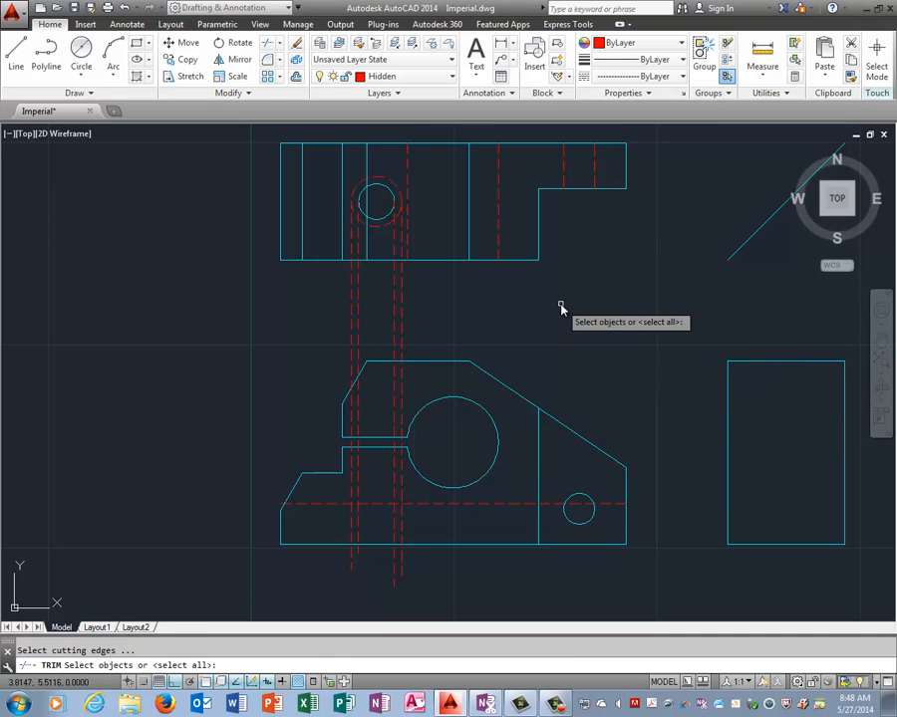
left_click(474, 506)
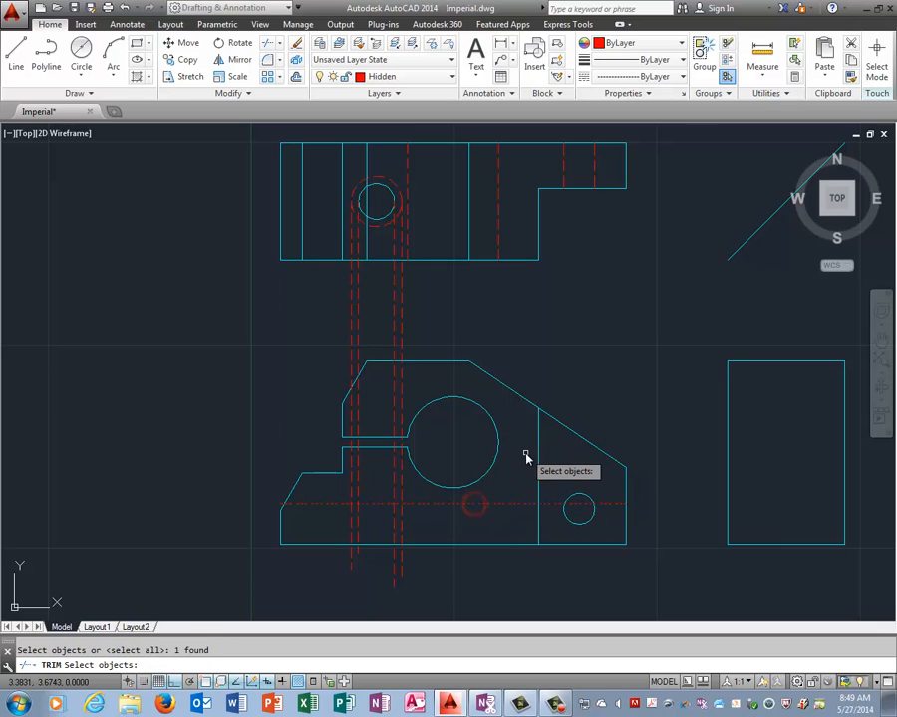
key("Return")
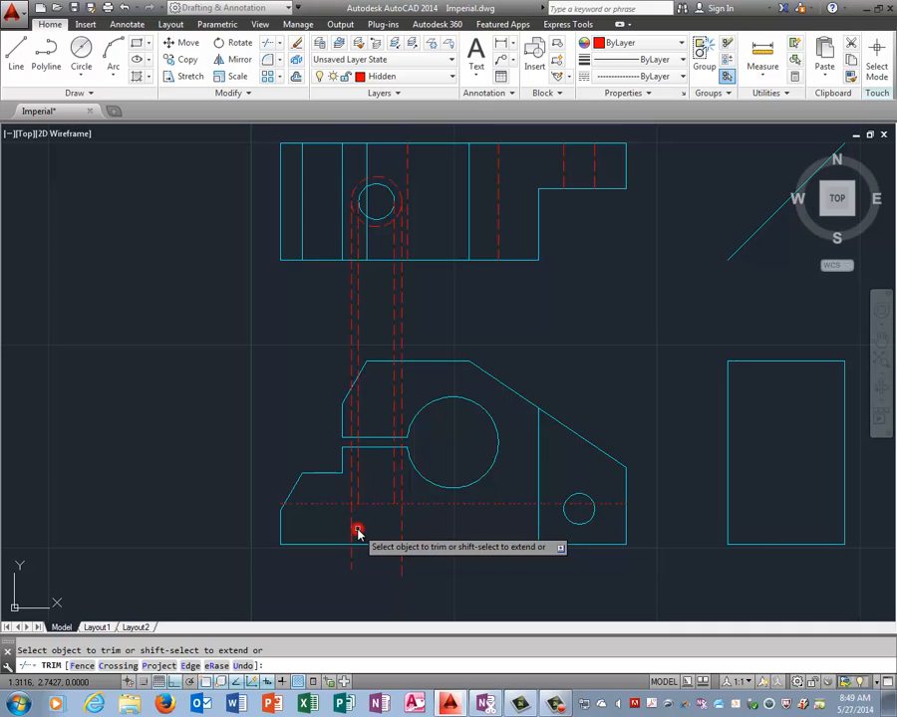
left_click(351, 488)
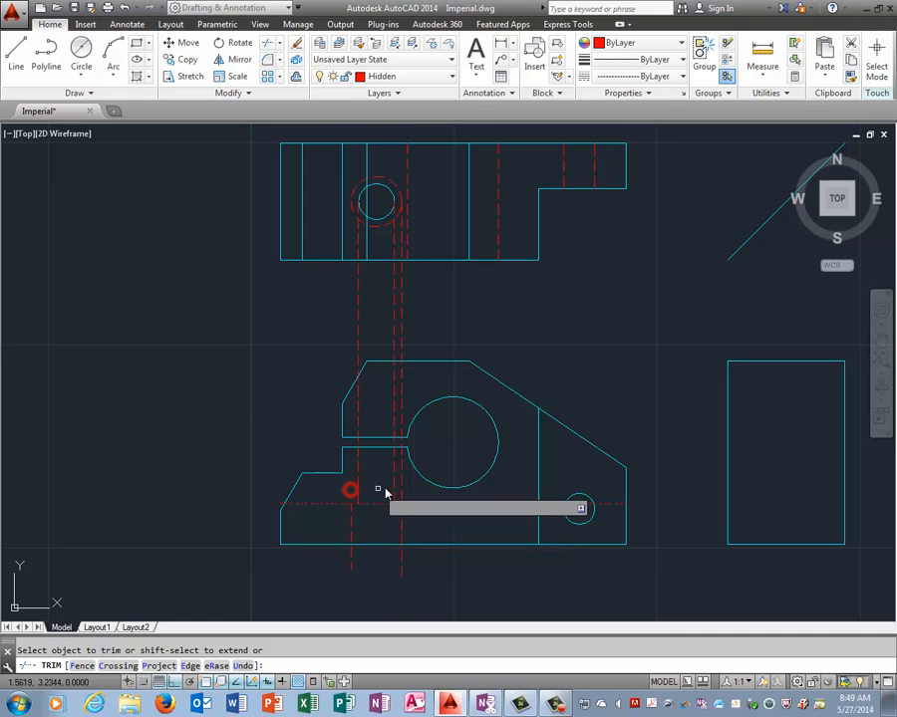
left_click(400, 481)
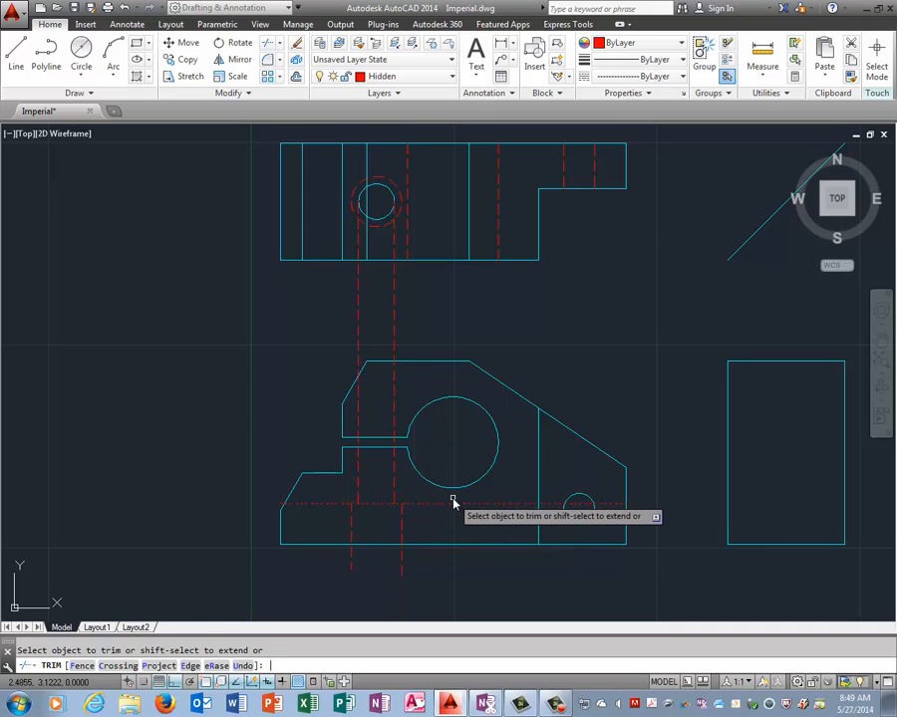
key("Return")
Trim both ends of the horizontal hidden line back to the counterbore's two vertical lines, also including the front view's upper, slanted and lower edges as cutting edges
right_click(476, 292)
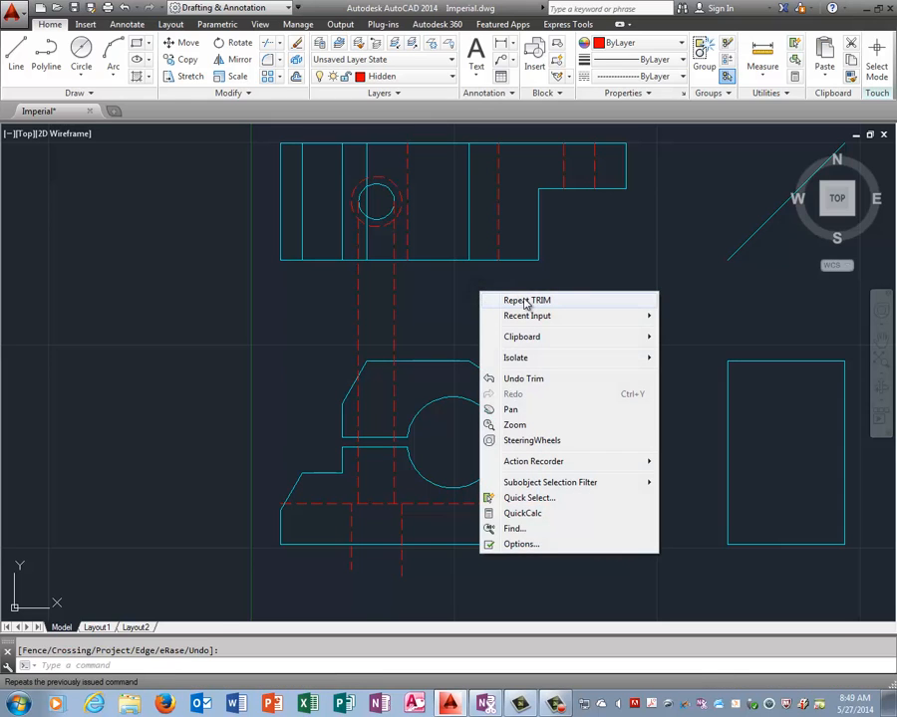
left_click(493, 300)
left_click(424, 361)
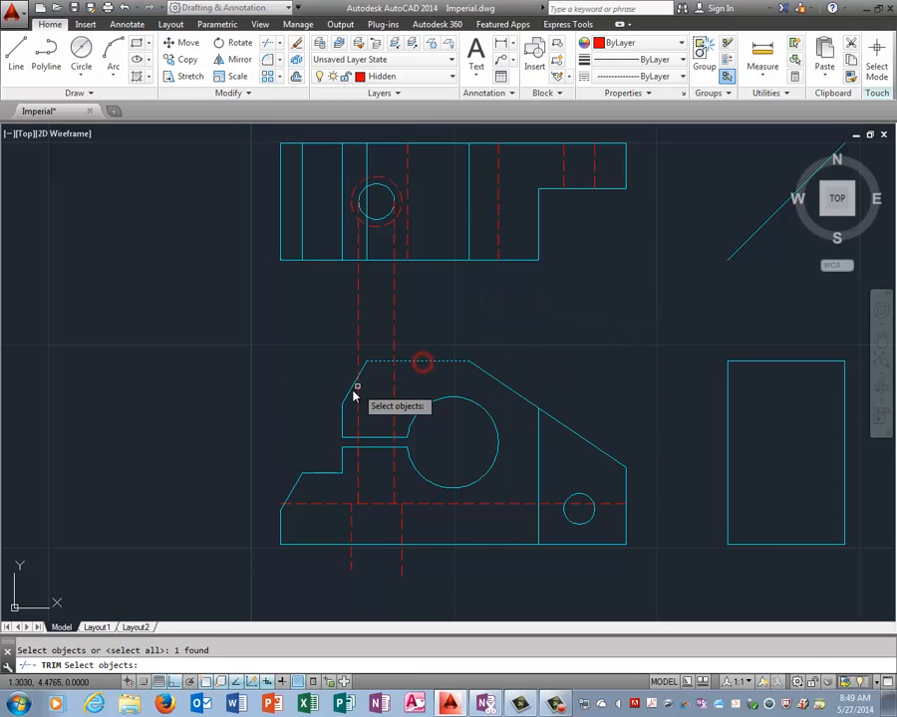
left_click(348, 399)
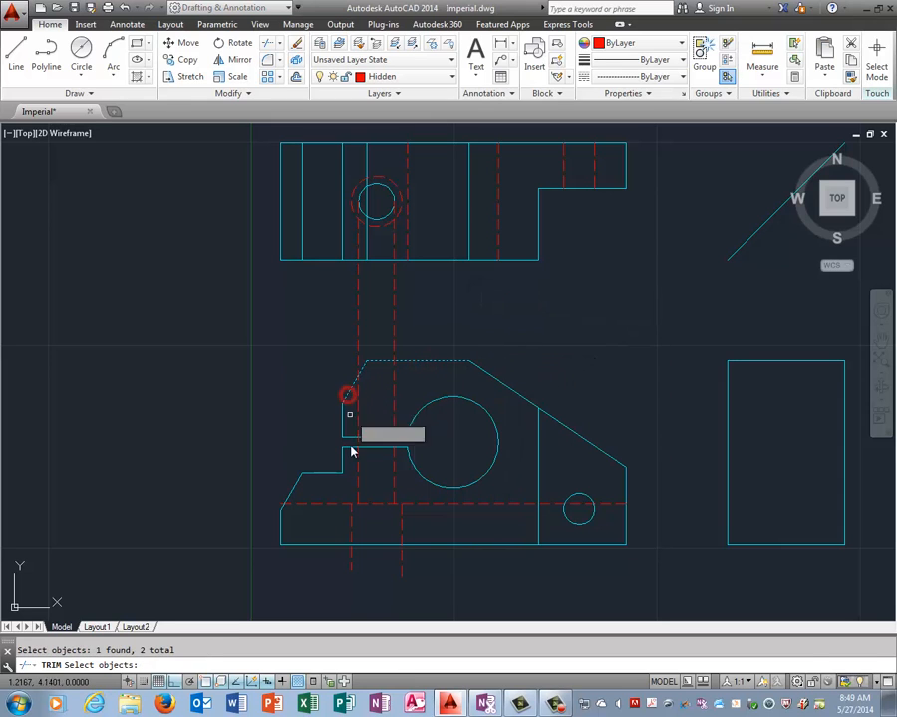
left_click(376, 544)
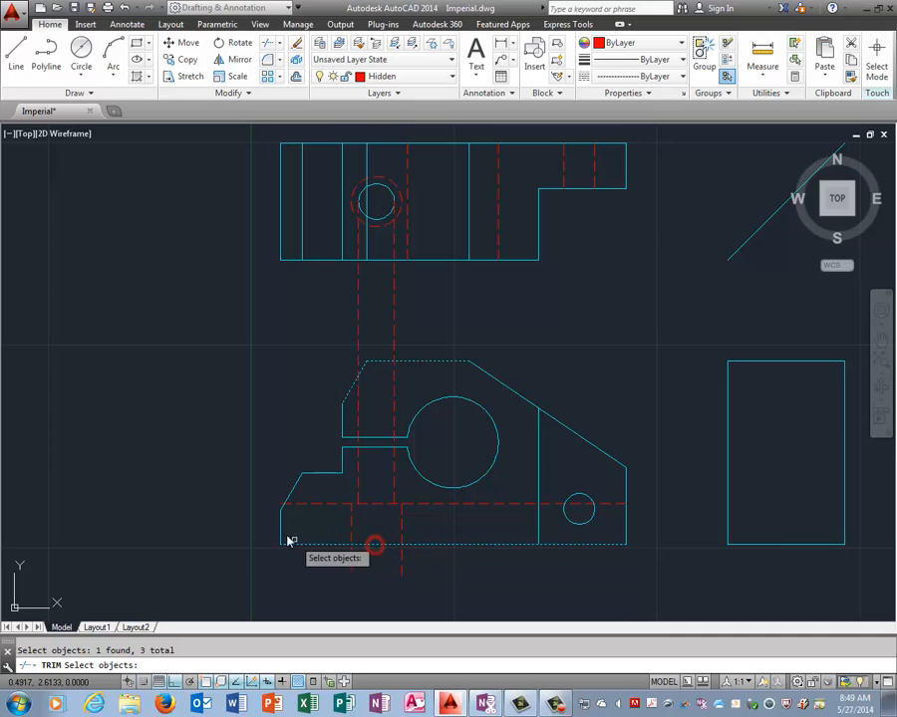
left_click(350, 525)
left_click(402, 523)
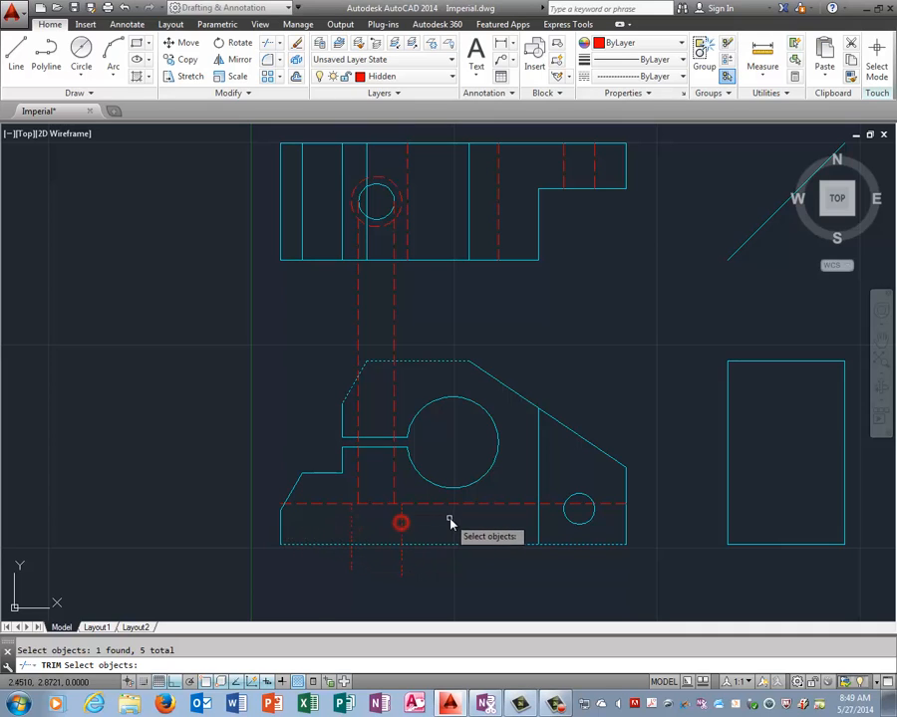
right_click(451, 522)
left_click(455, 504)
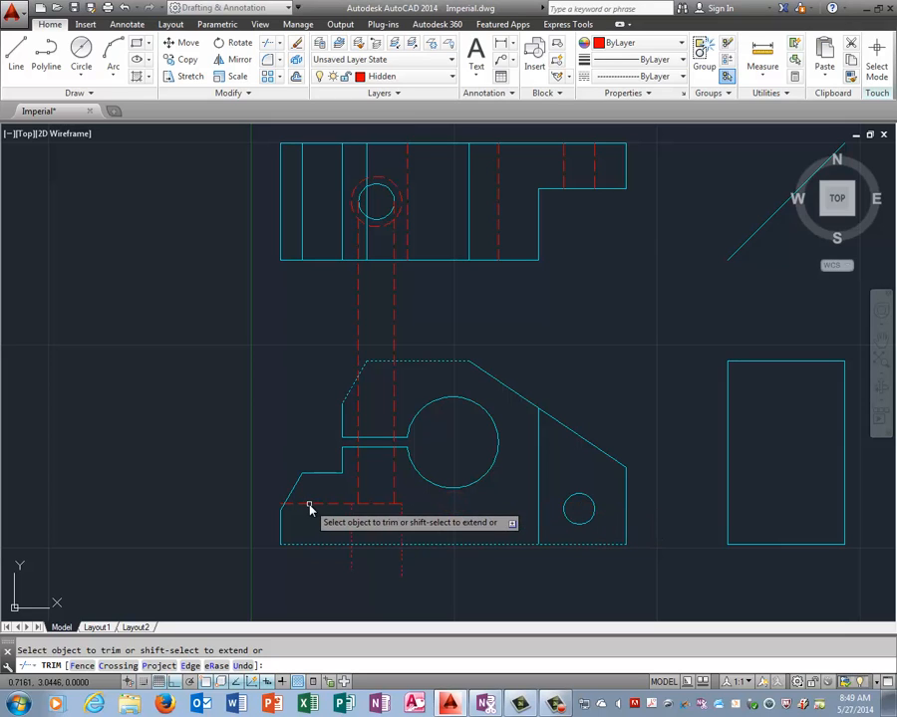
left_click(309, 505)
Trim the counterbore's hidden lines below the front view's lower edge and the hole's hidden lines above its upper and slanted edges
left_click(330, 556)
left_click(431, 582)
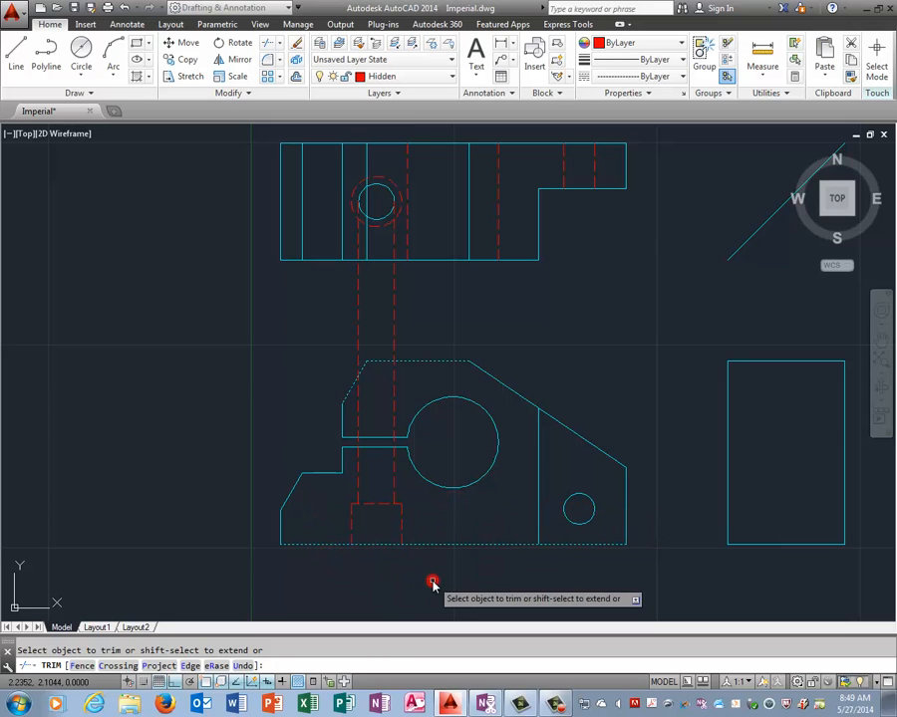
left_click(421, 305)
left_click(341, 331)
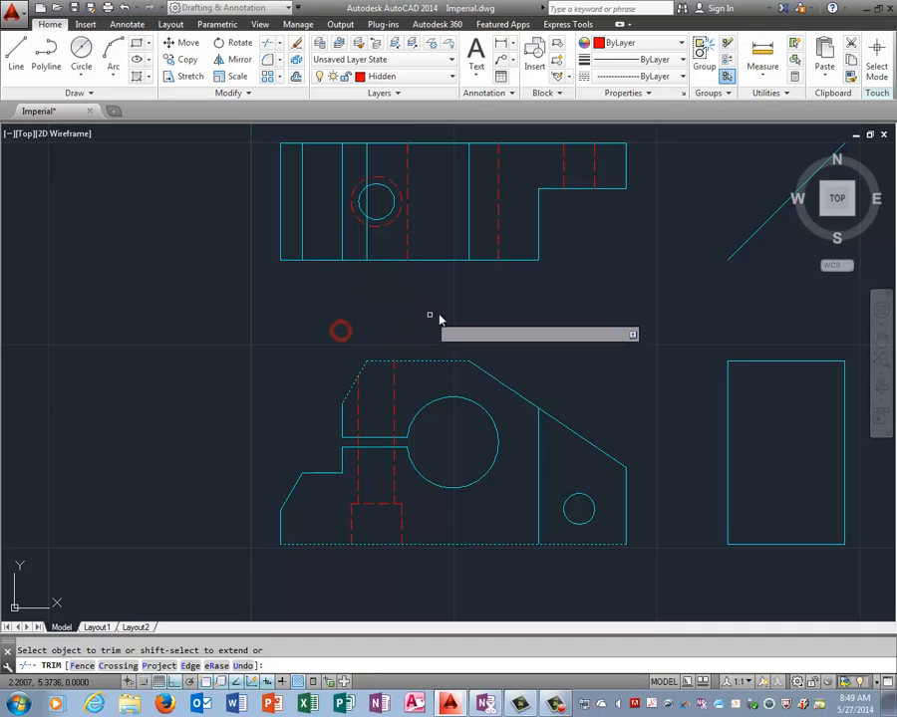
key("Return")
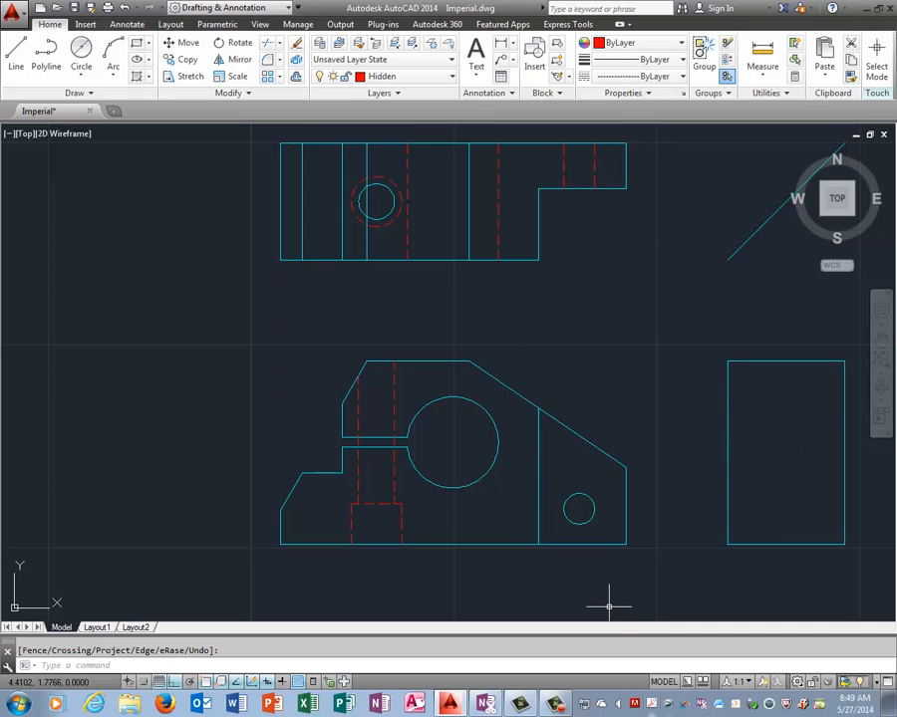
left_click(553, 705)
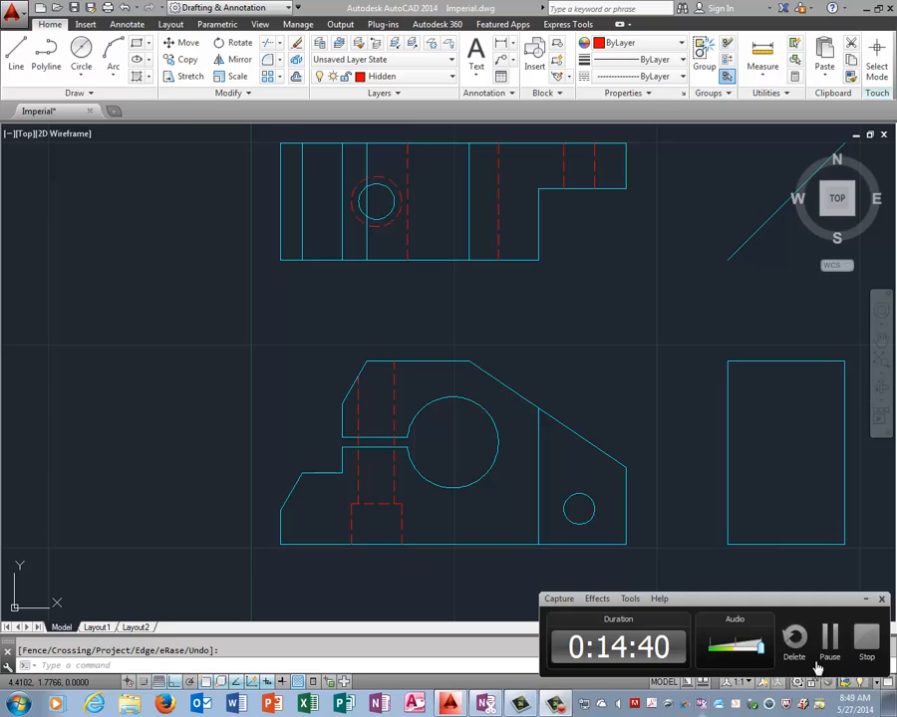